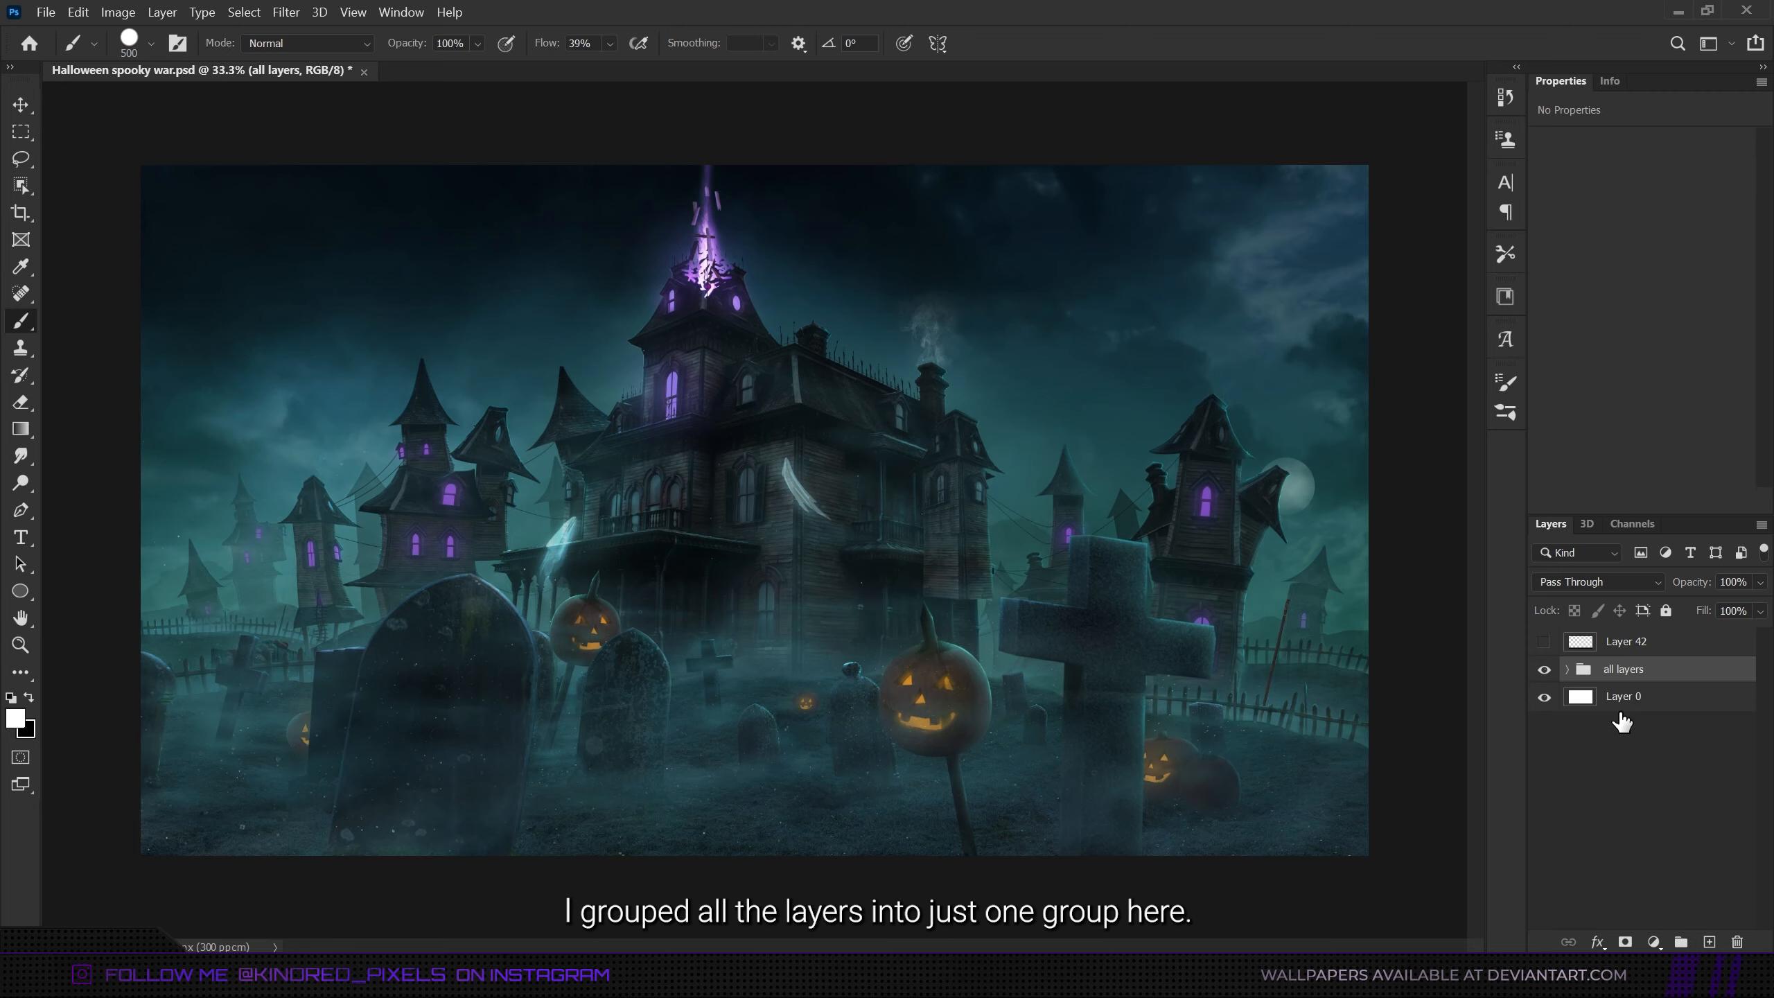
- Expand the all layers group and hide everything in it except the BACKGROUND group
{"action": "left_click", "coordinate": [1567, 669]}
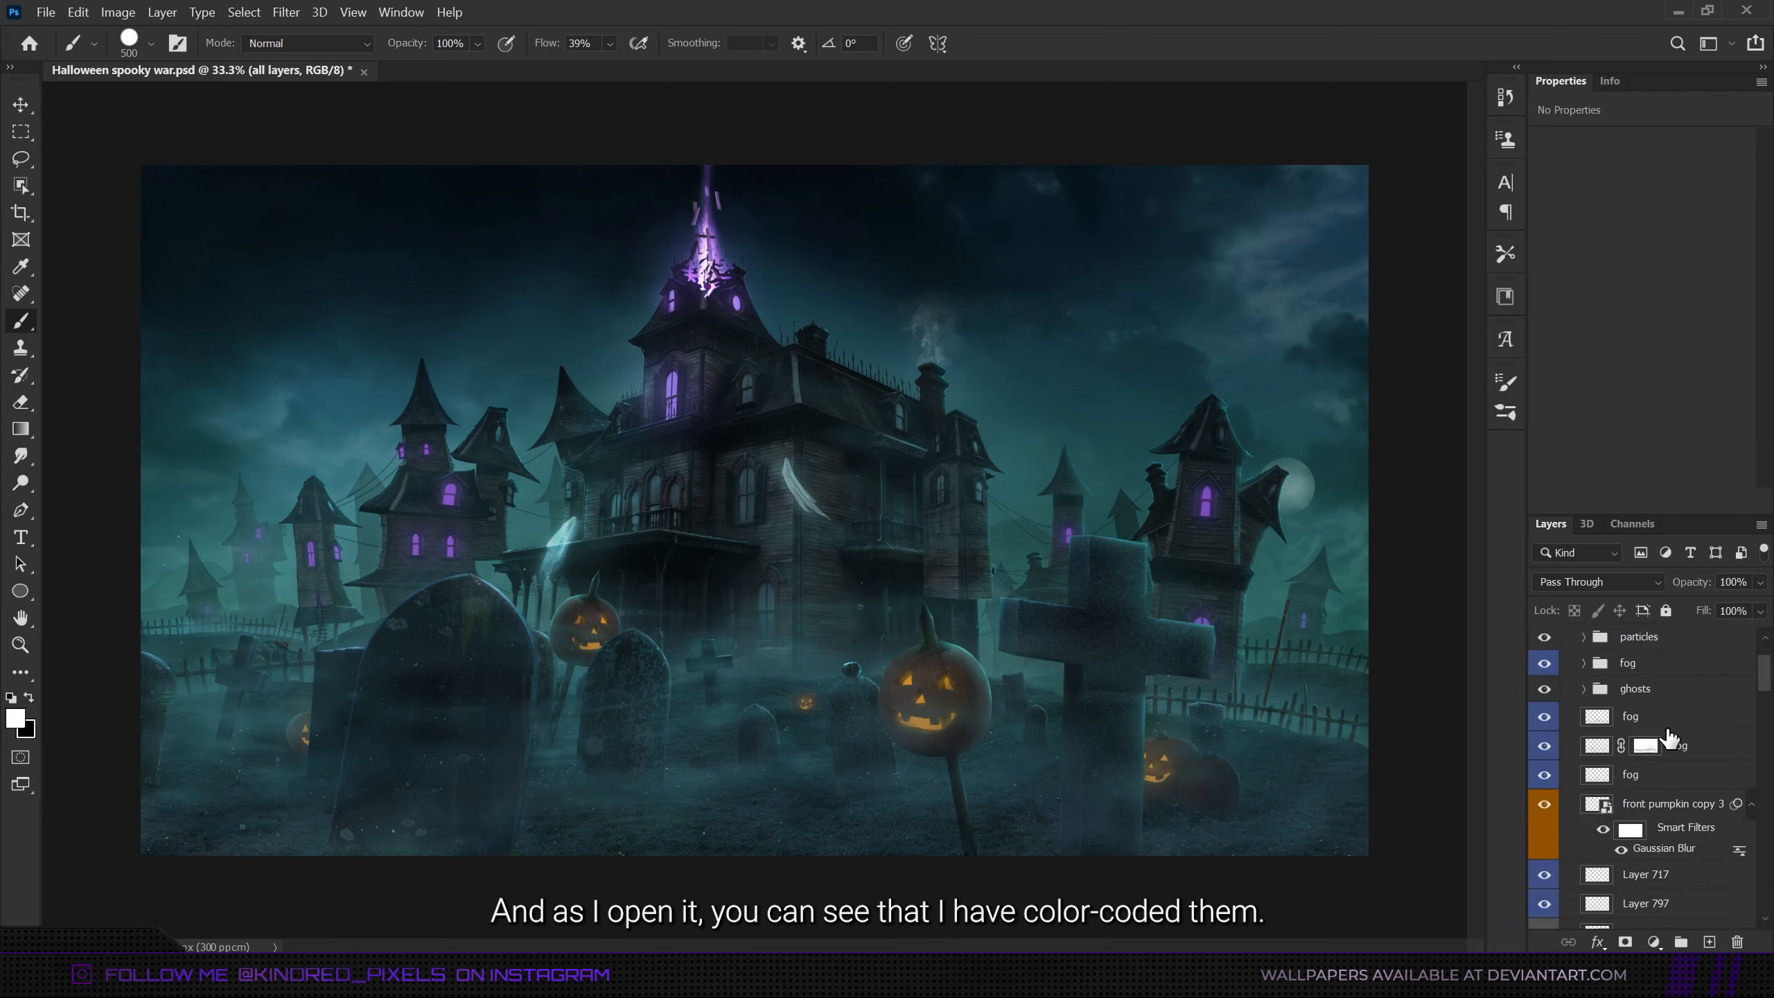
{"action": "scroll", "coordinate": [1669, 737], "scroll_direction": "down", "scroll_amount": 15}
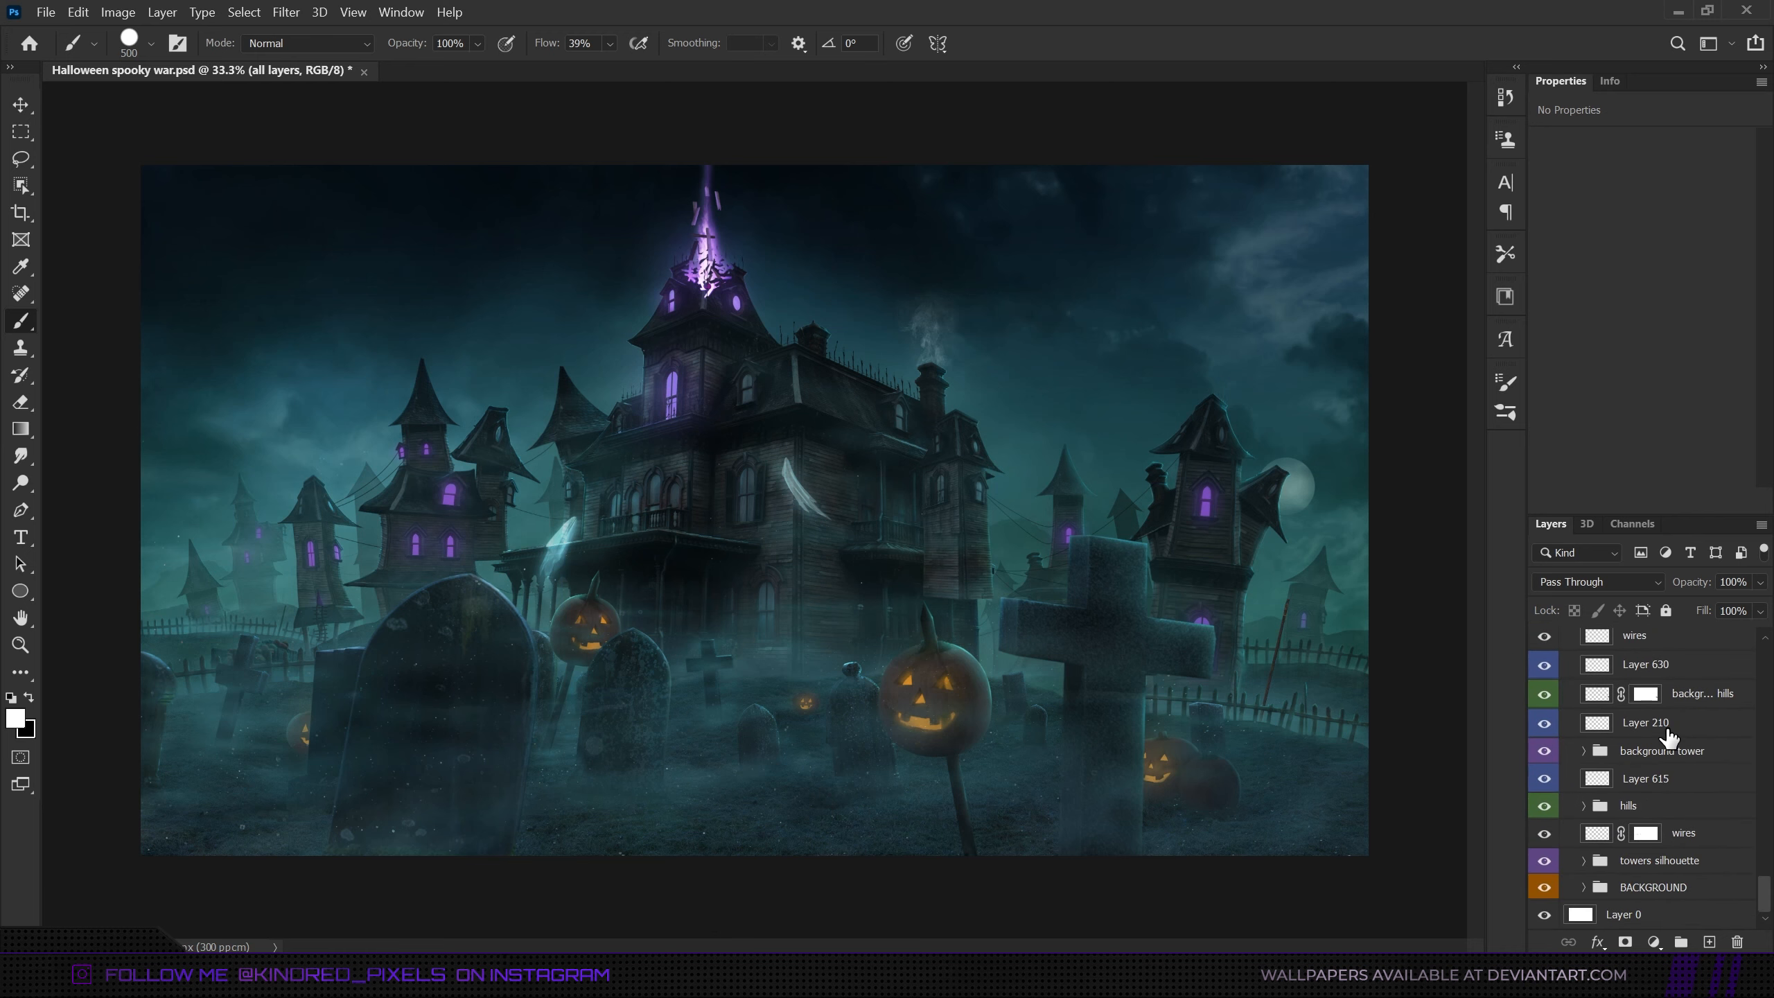
{"action": "scroll", "coordinate": [1663, 736], "scroll_direction": "up", "scroll_amount": 3}
{"action": "scroll", "coordinate": [1663, 736], "scroll_direction": "up", "scroll_amount": 5}
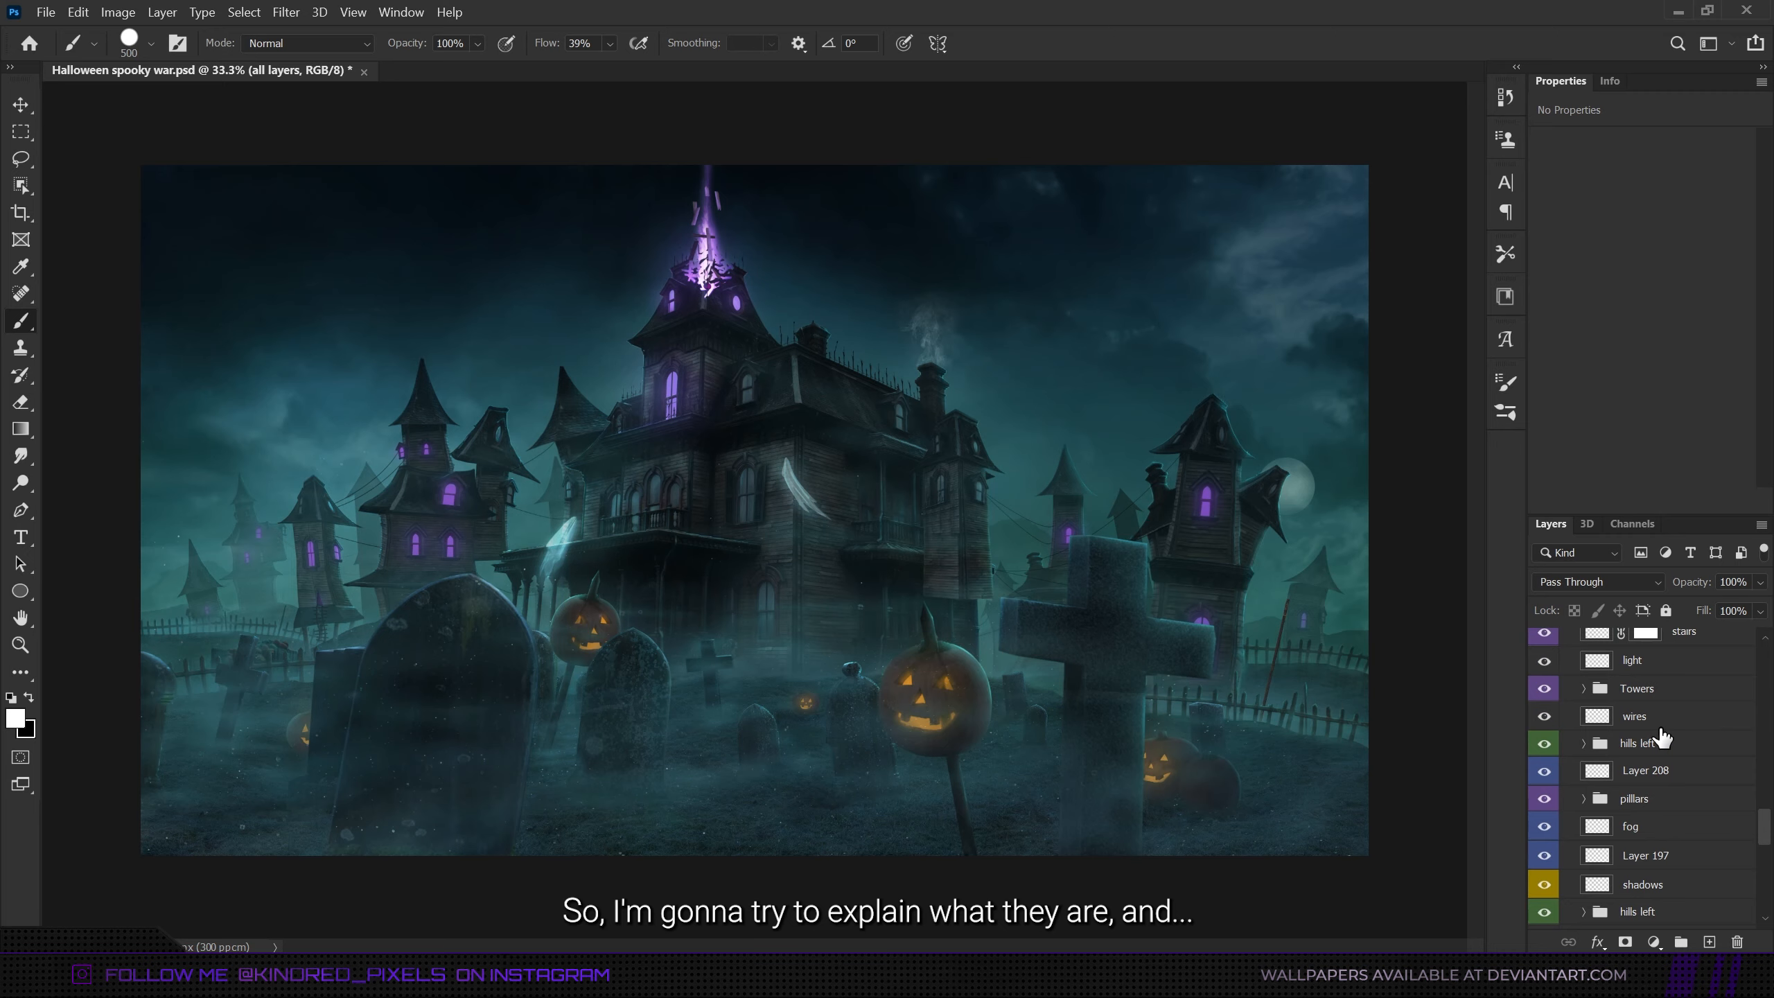
{"action": "scroll", "coordinate": [1663, 736], "scroll_direction": "up", "scroll_amount": 3}
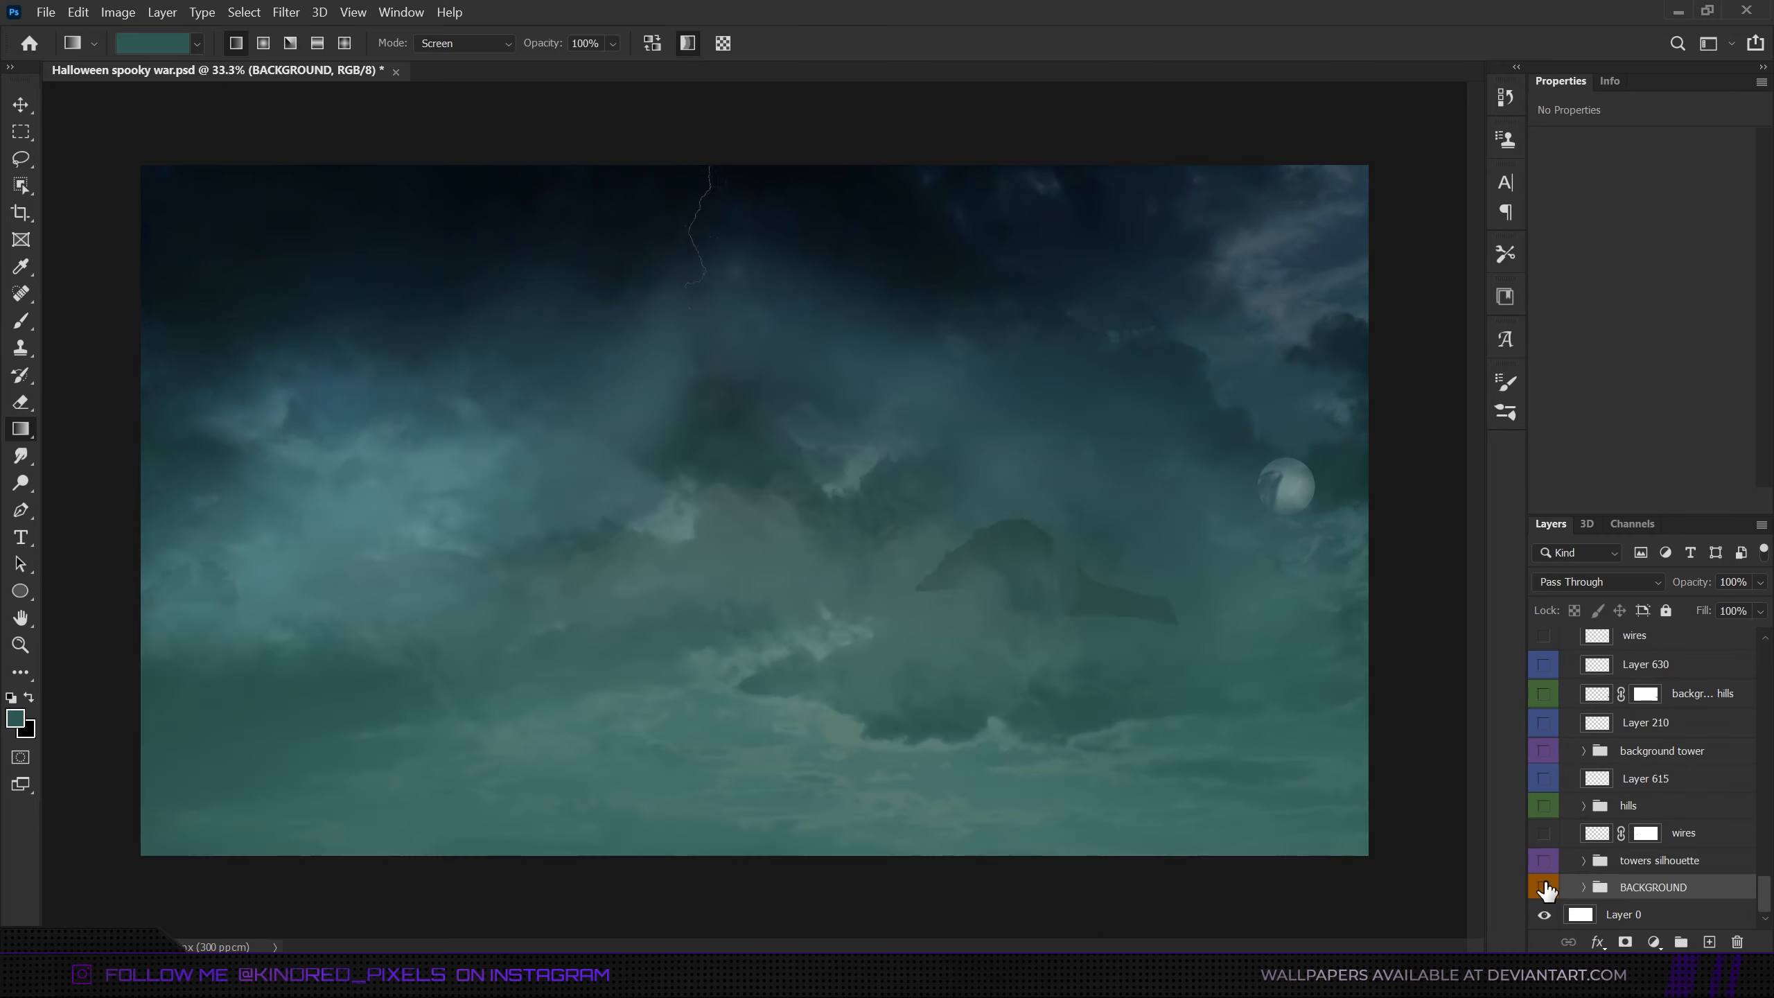
{"action": "left_click", "coordinate": [1544, 888]}
{"action": "left_click", "coordinate": [1545, 889]}
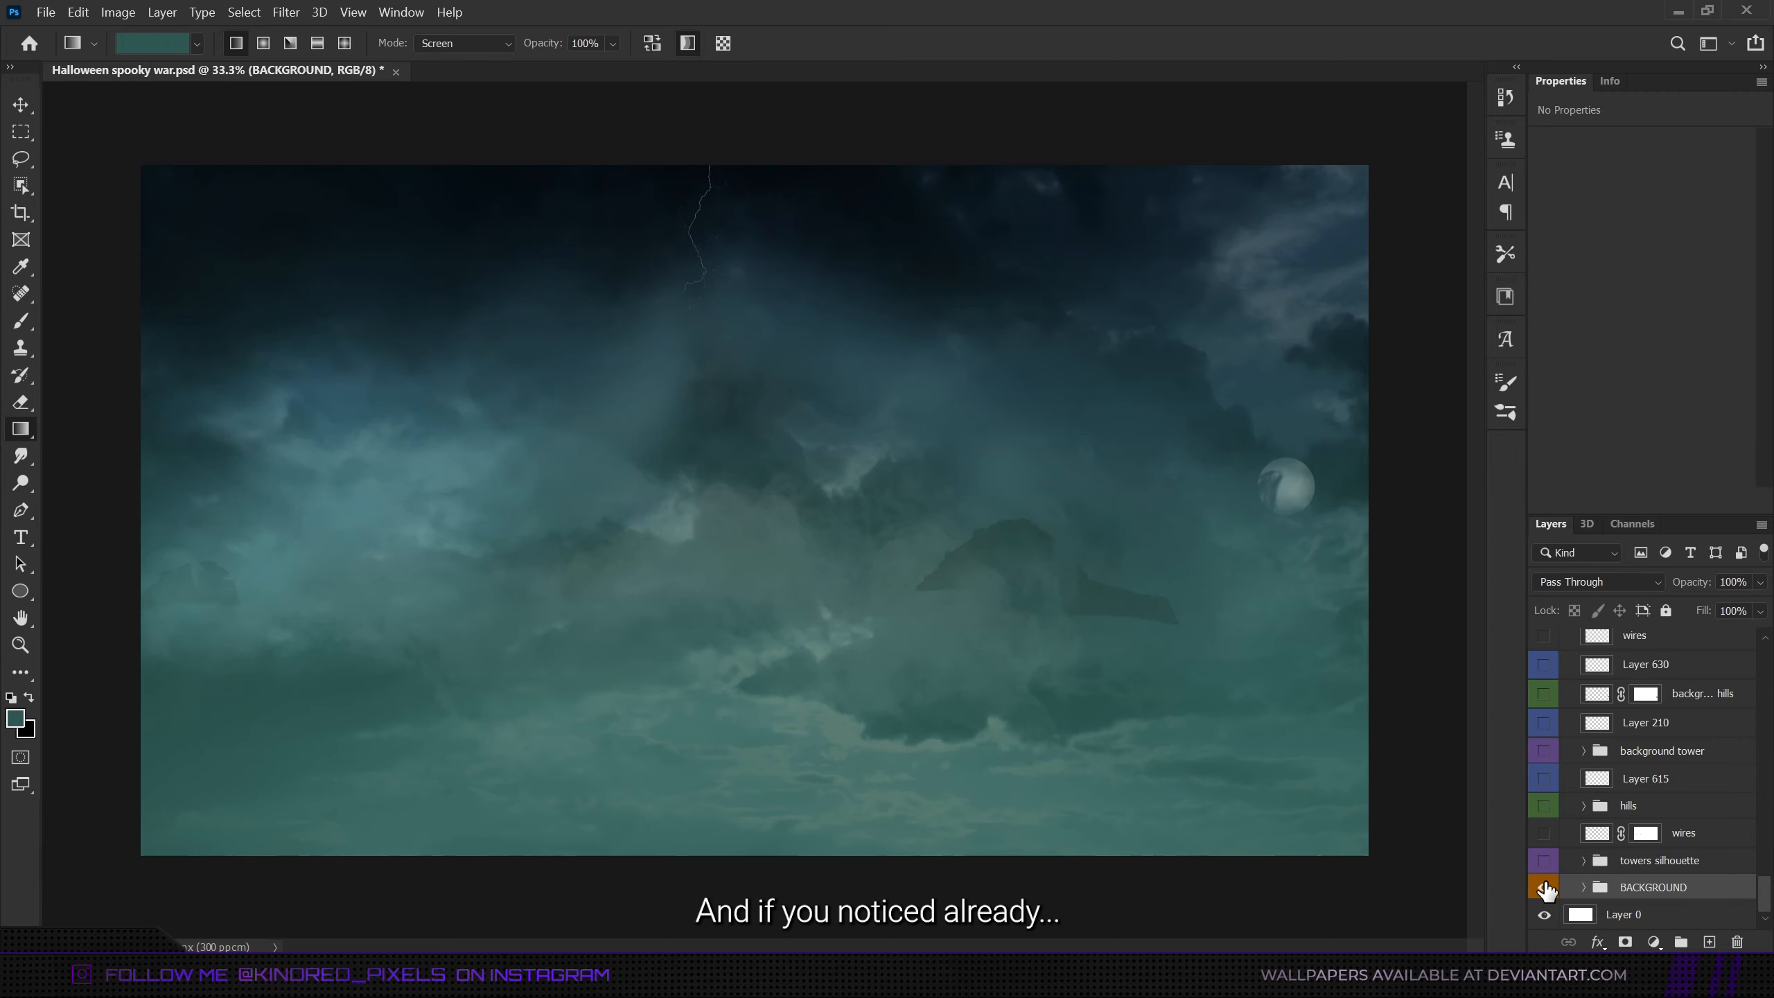
- Add a new empty layer directly above the pumpkin1 group
{"action": "scroll", "coordinate": [1636, 754], "scroll_direction": "up", "scroll_amount": 5}
{"action": "scroll", "coordinate": [1634, 741], "scroll_direction": "up", "scroll_amount": 3}
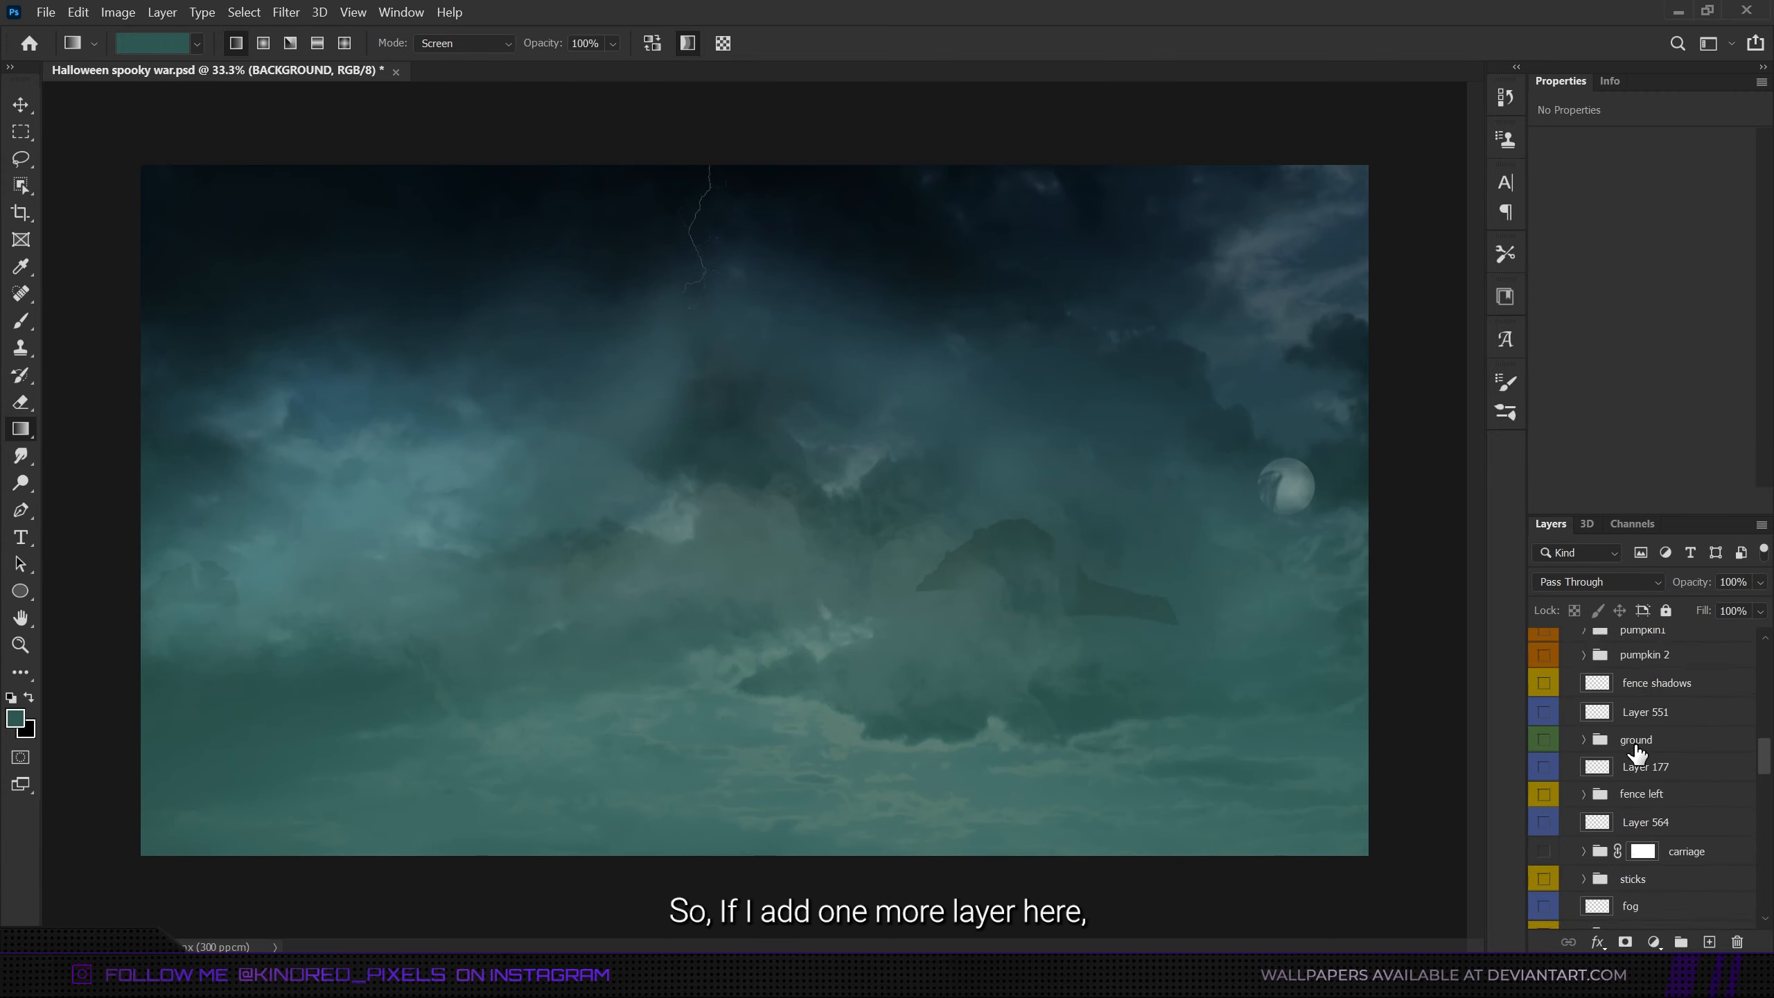
{"action": "left_click", "coordinate": [1650, 699]}
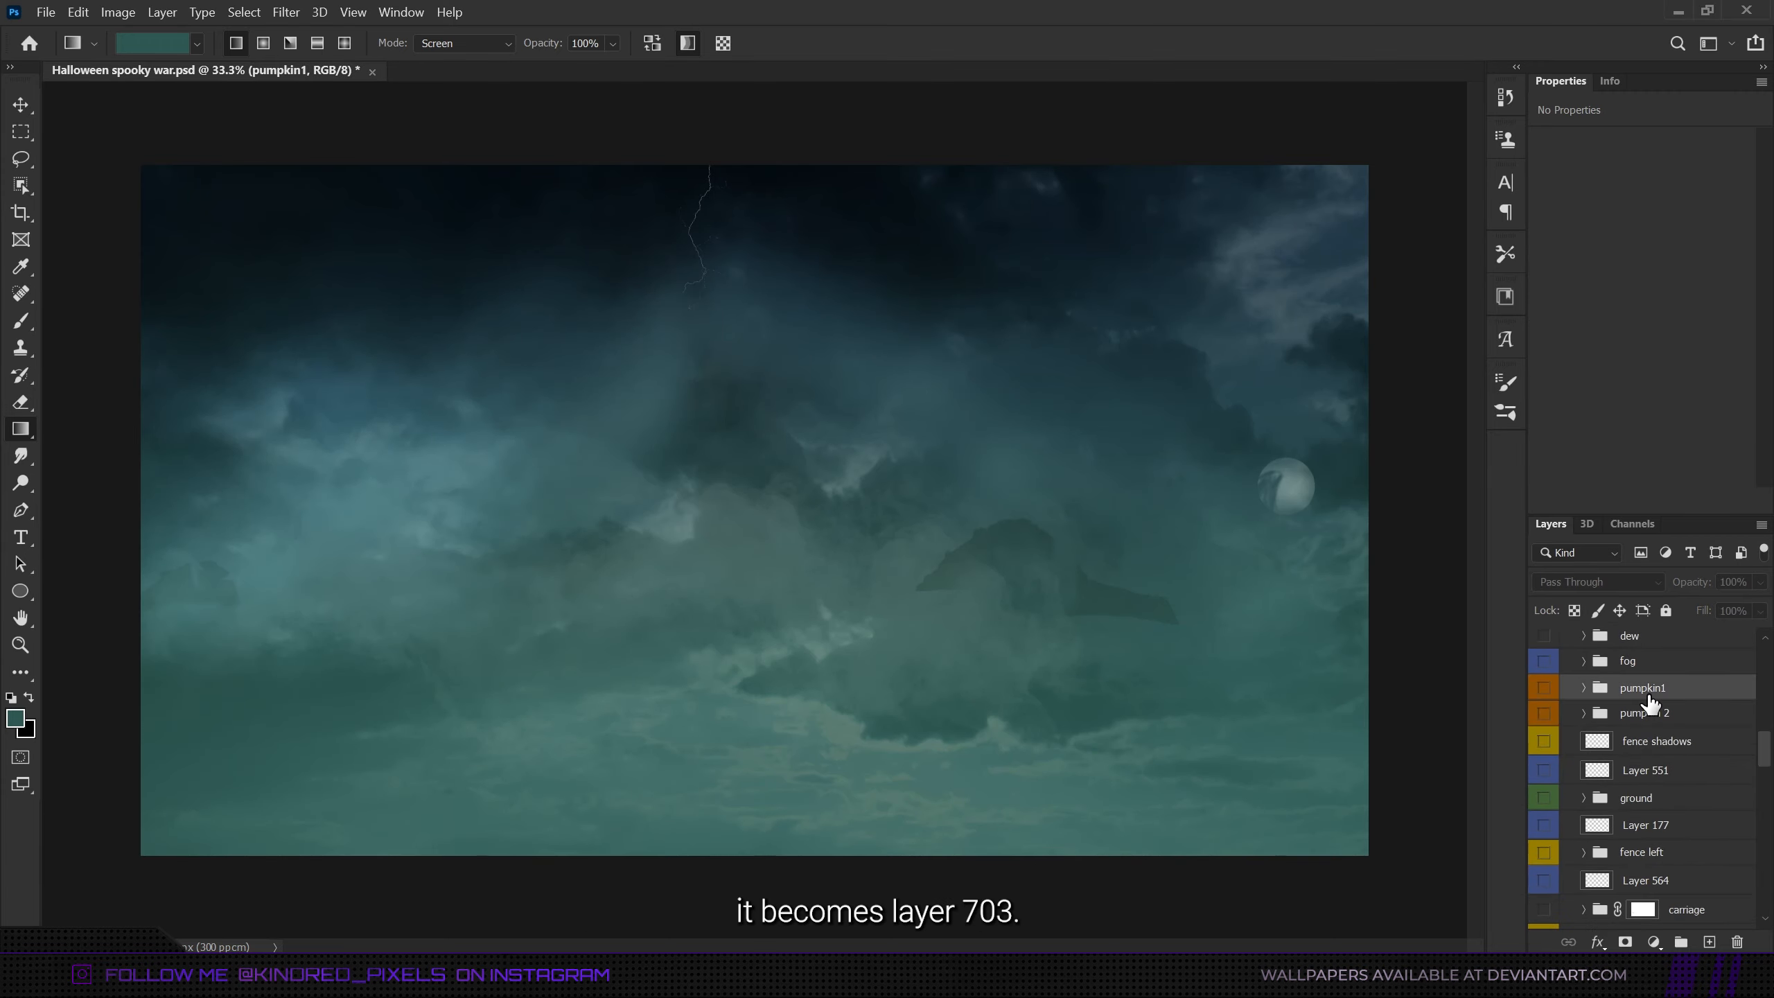
{"action": "left_click", "coordinate": [1709, 941]}
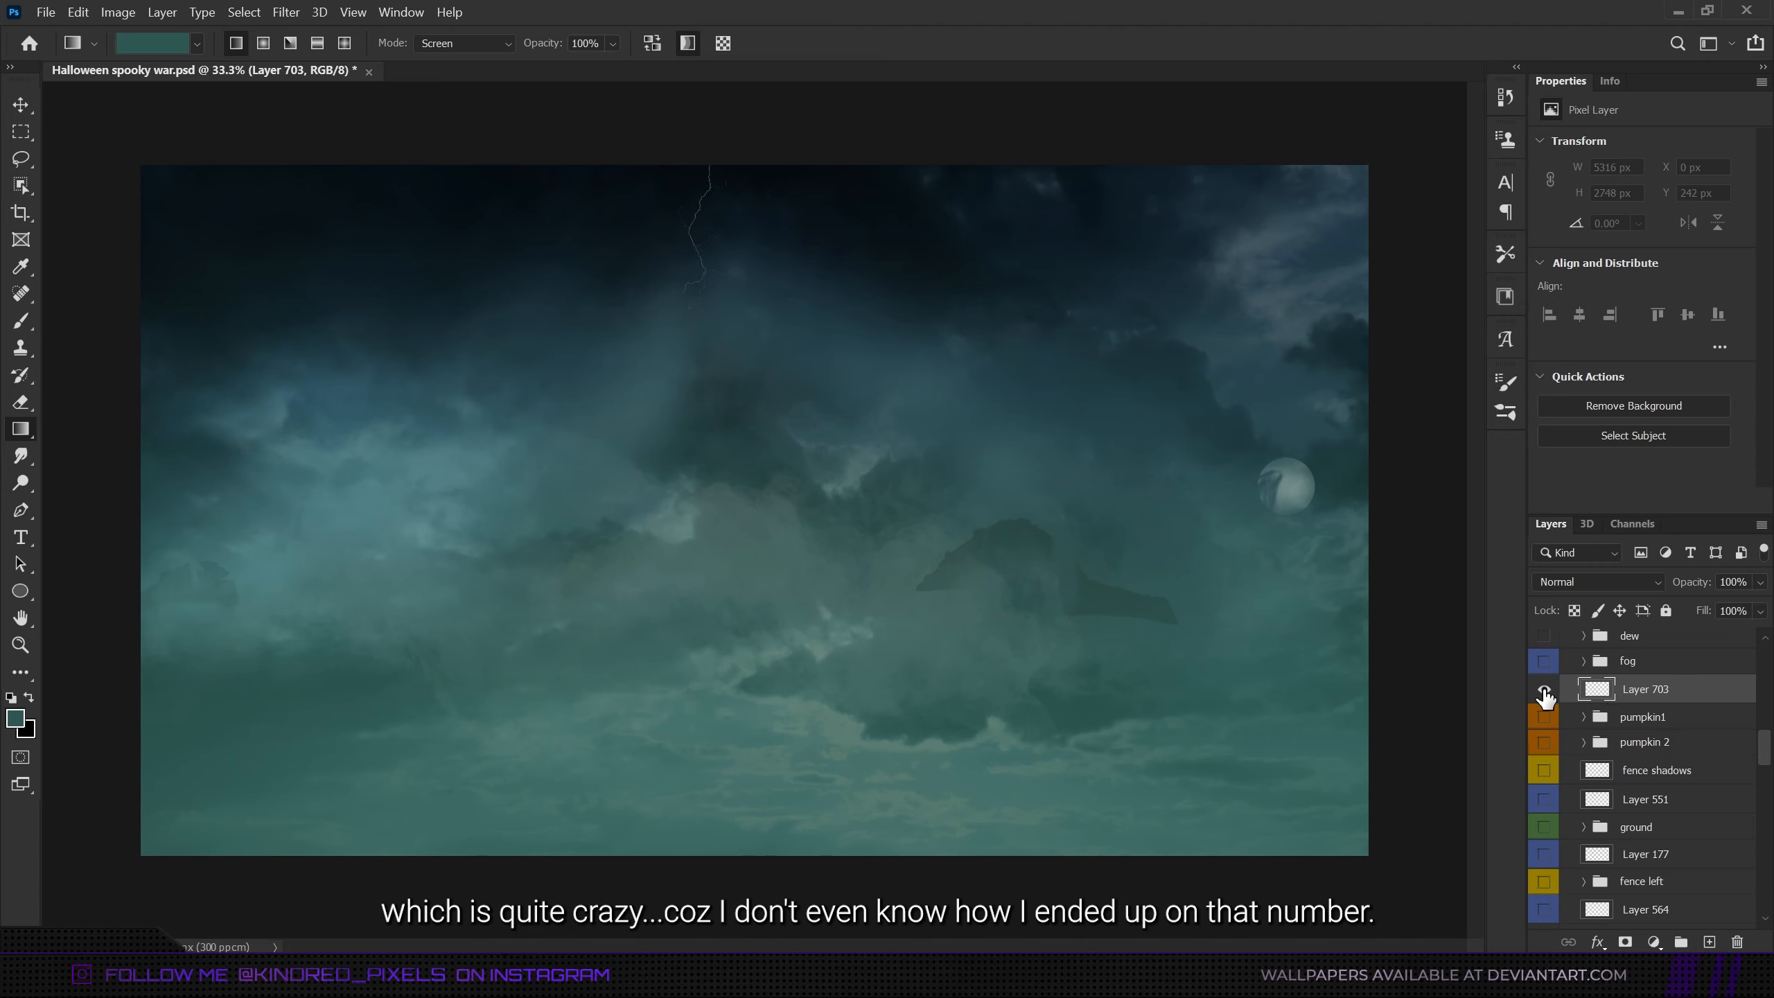
- Expand the BACKGROUND group and hide its contents from green atmosphere down to ligthing bolt, leaving only the sky background on
{"action": "scroll", "coordinate": [1579, 804], "scroll_direction": "down", "scroll_amount": 10}
{"action": "left_click", "coordinate": [1583, 884]}
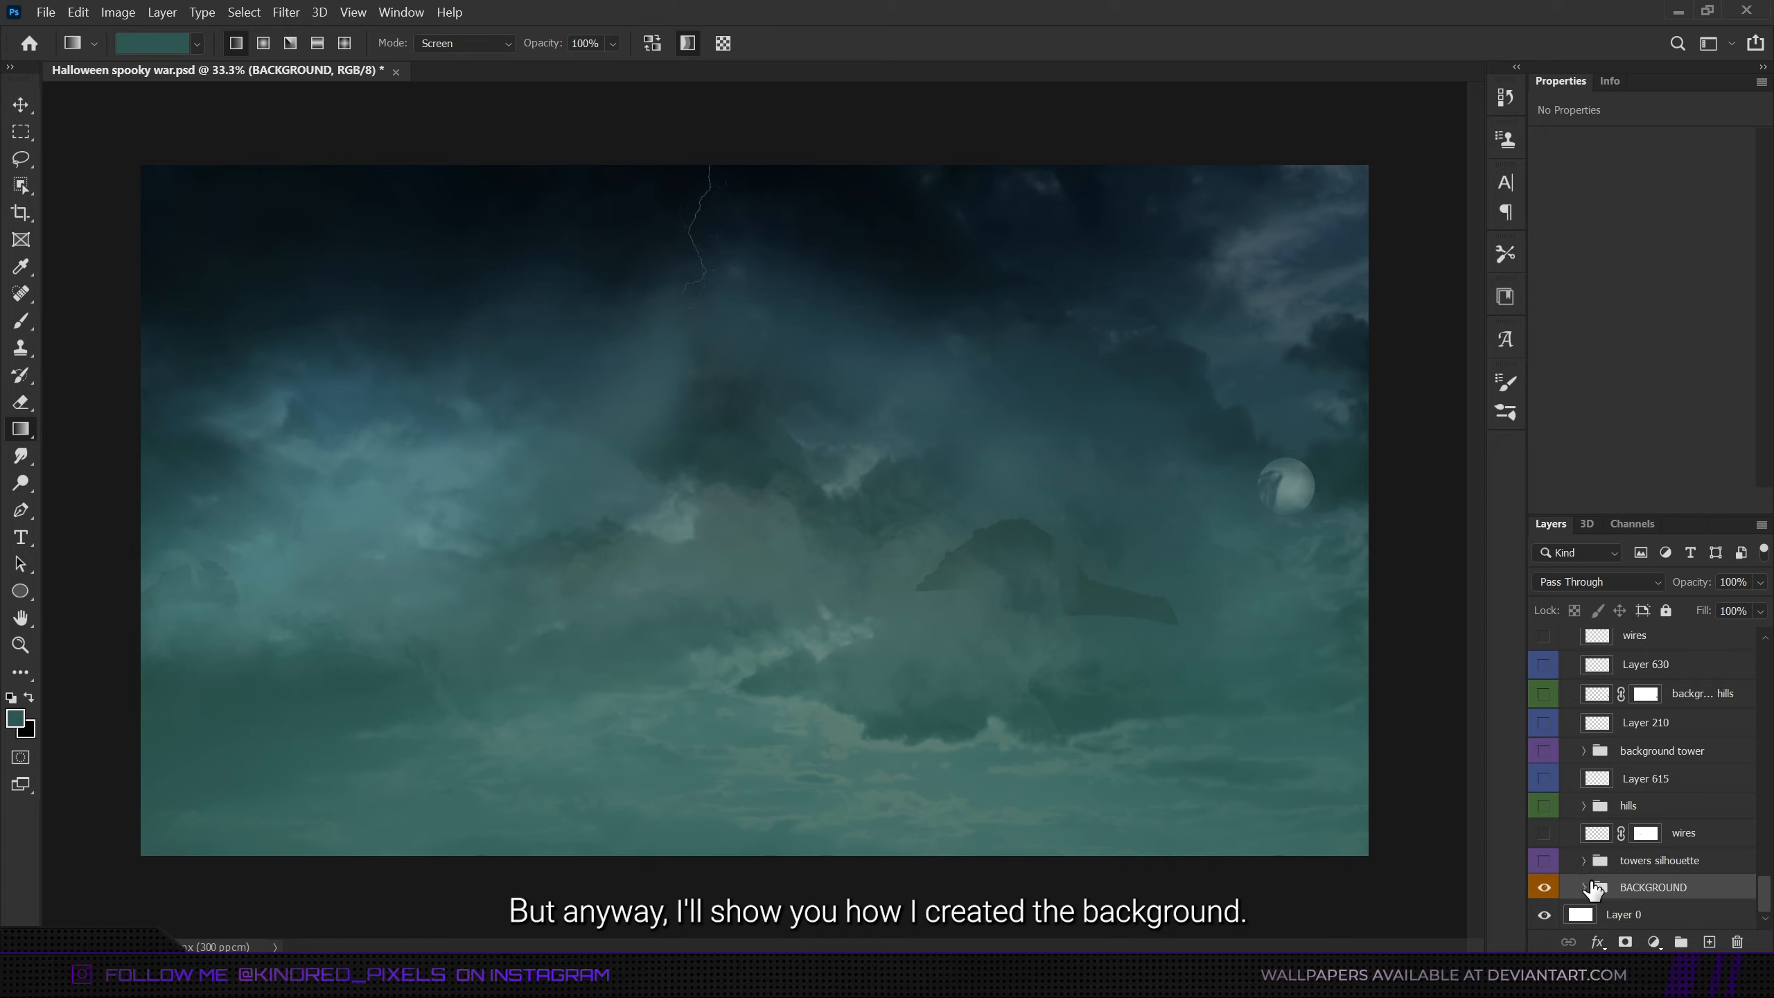
{"action": "left_click", "coordinate": [1583, 888]}
{"action": "scroll", "coordinate": [1620, 887], "scroll_direction": "down", "scroll_amount": 3}
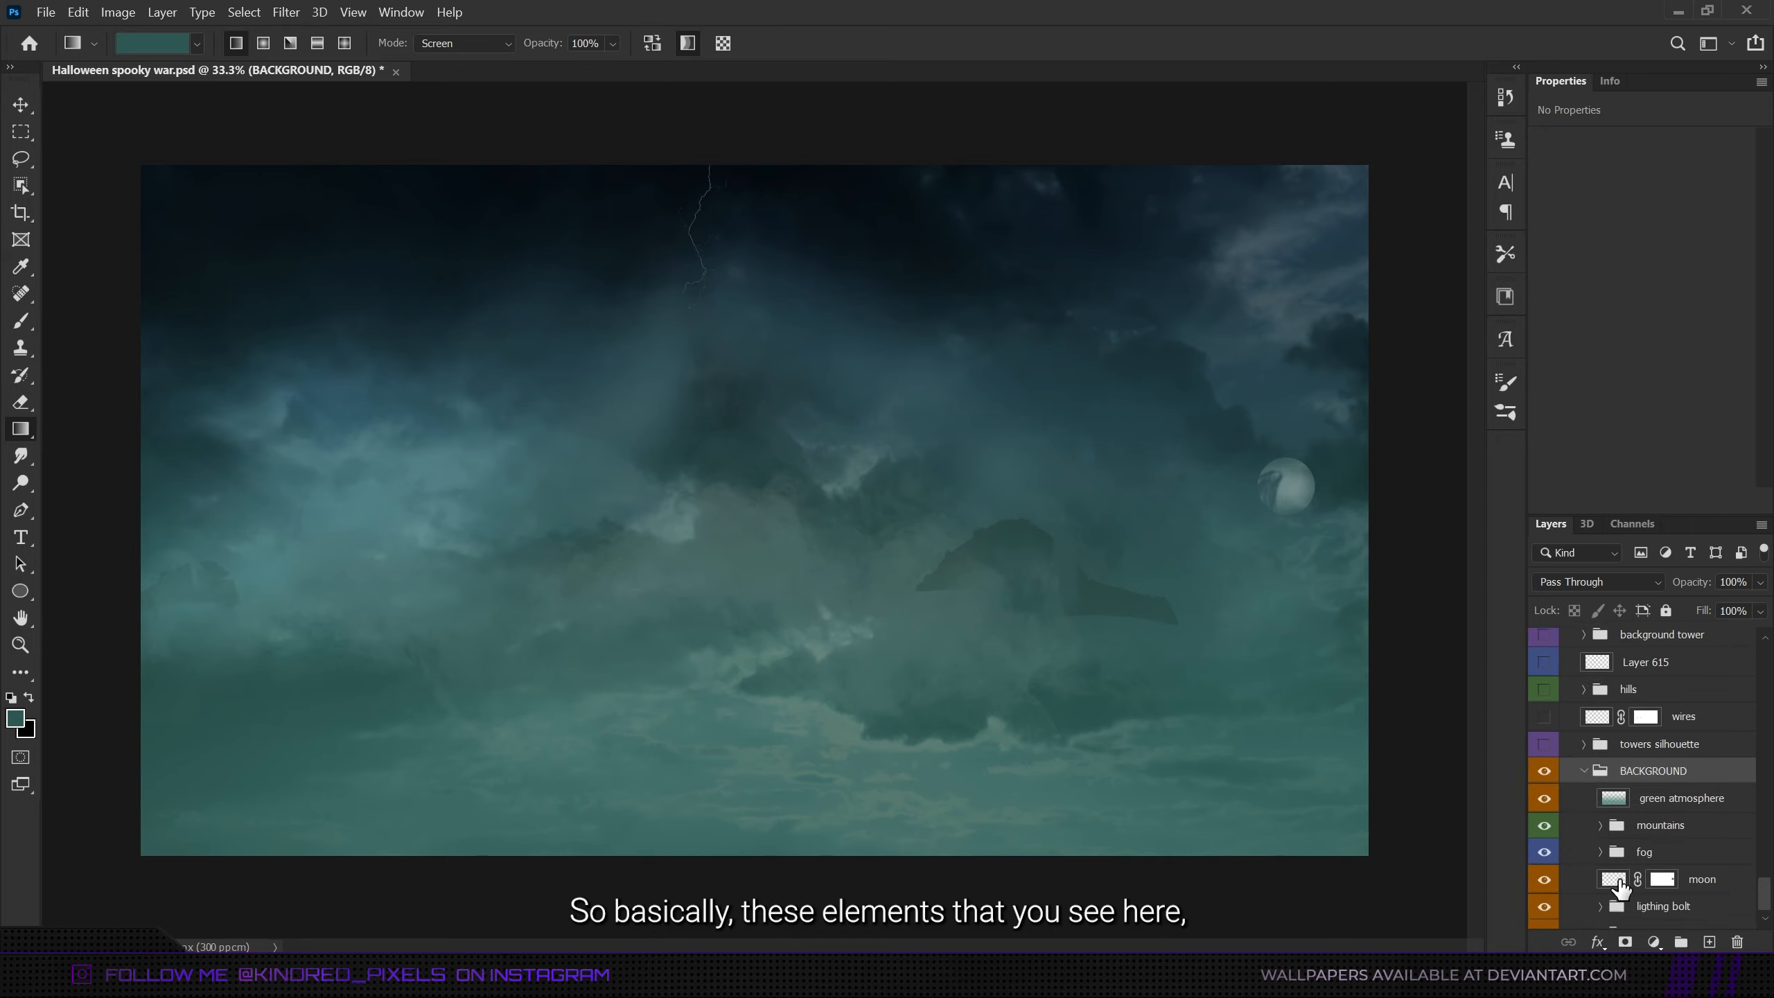
{"action": "scroll", "coordinate": [1620, 888], "scroll_direction": "down", "scroll_amount": 2}
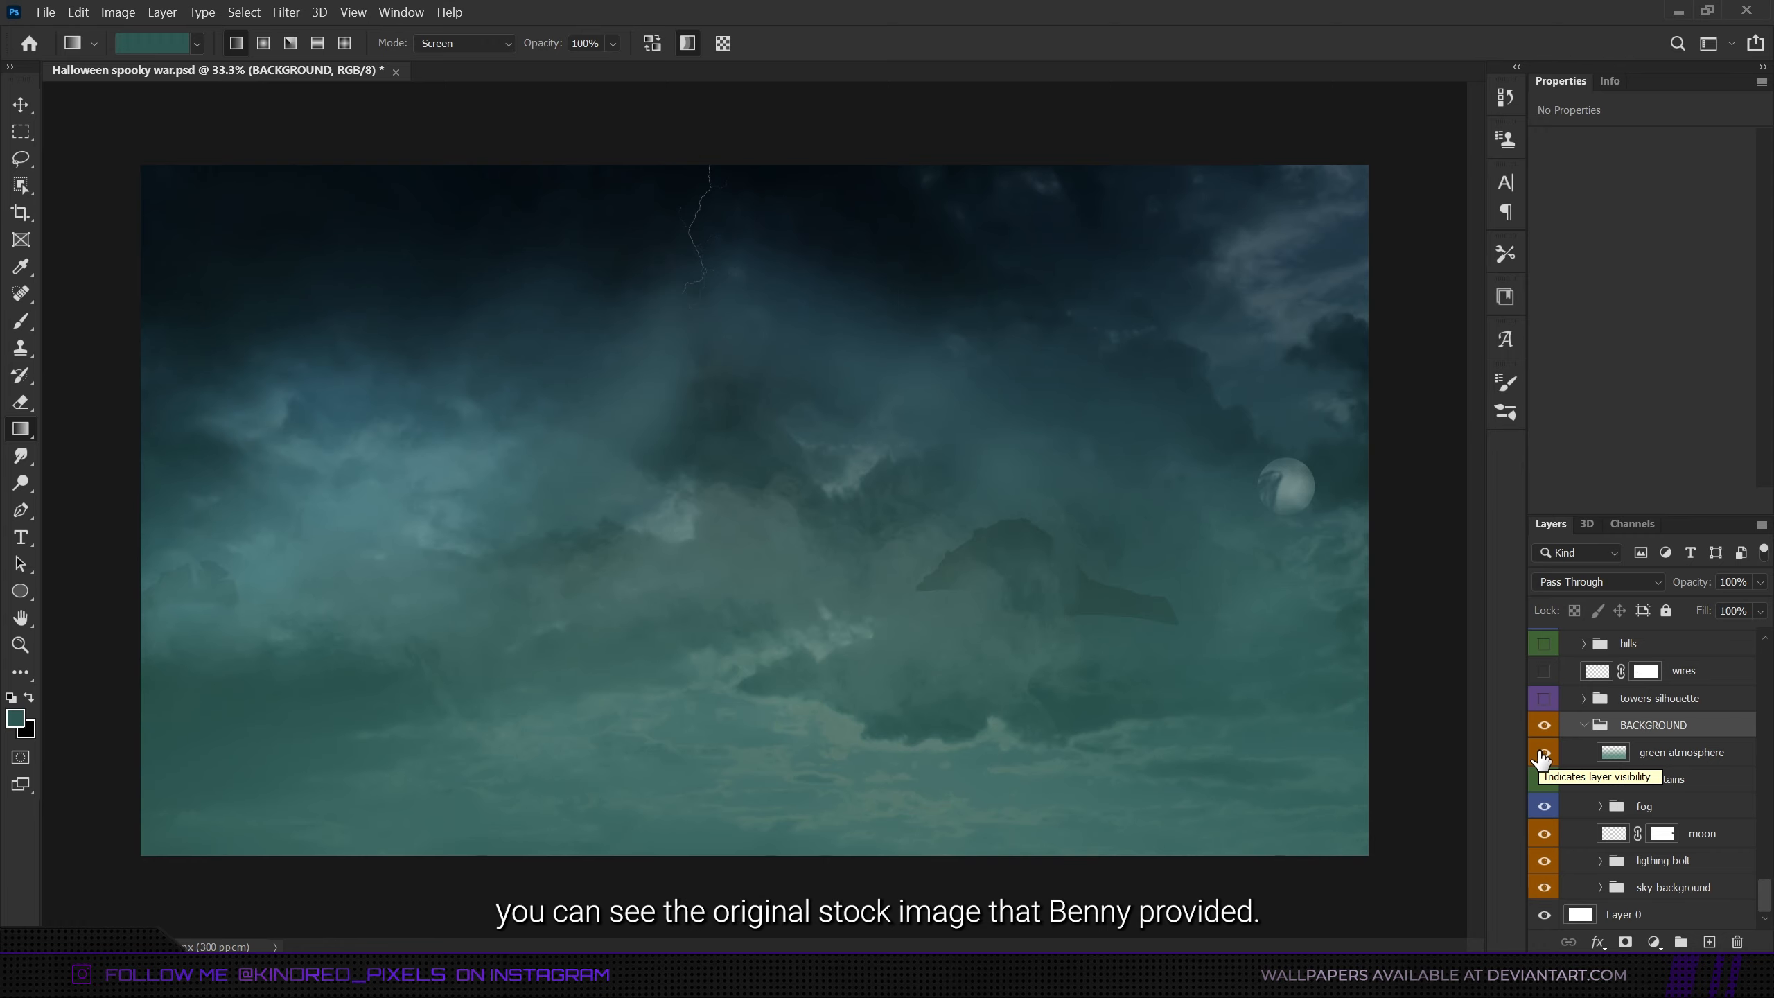
{"action": "left_click_drag", "start_coordinate": [1541, 753], "coordinate": [1542, 874]}
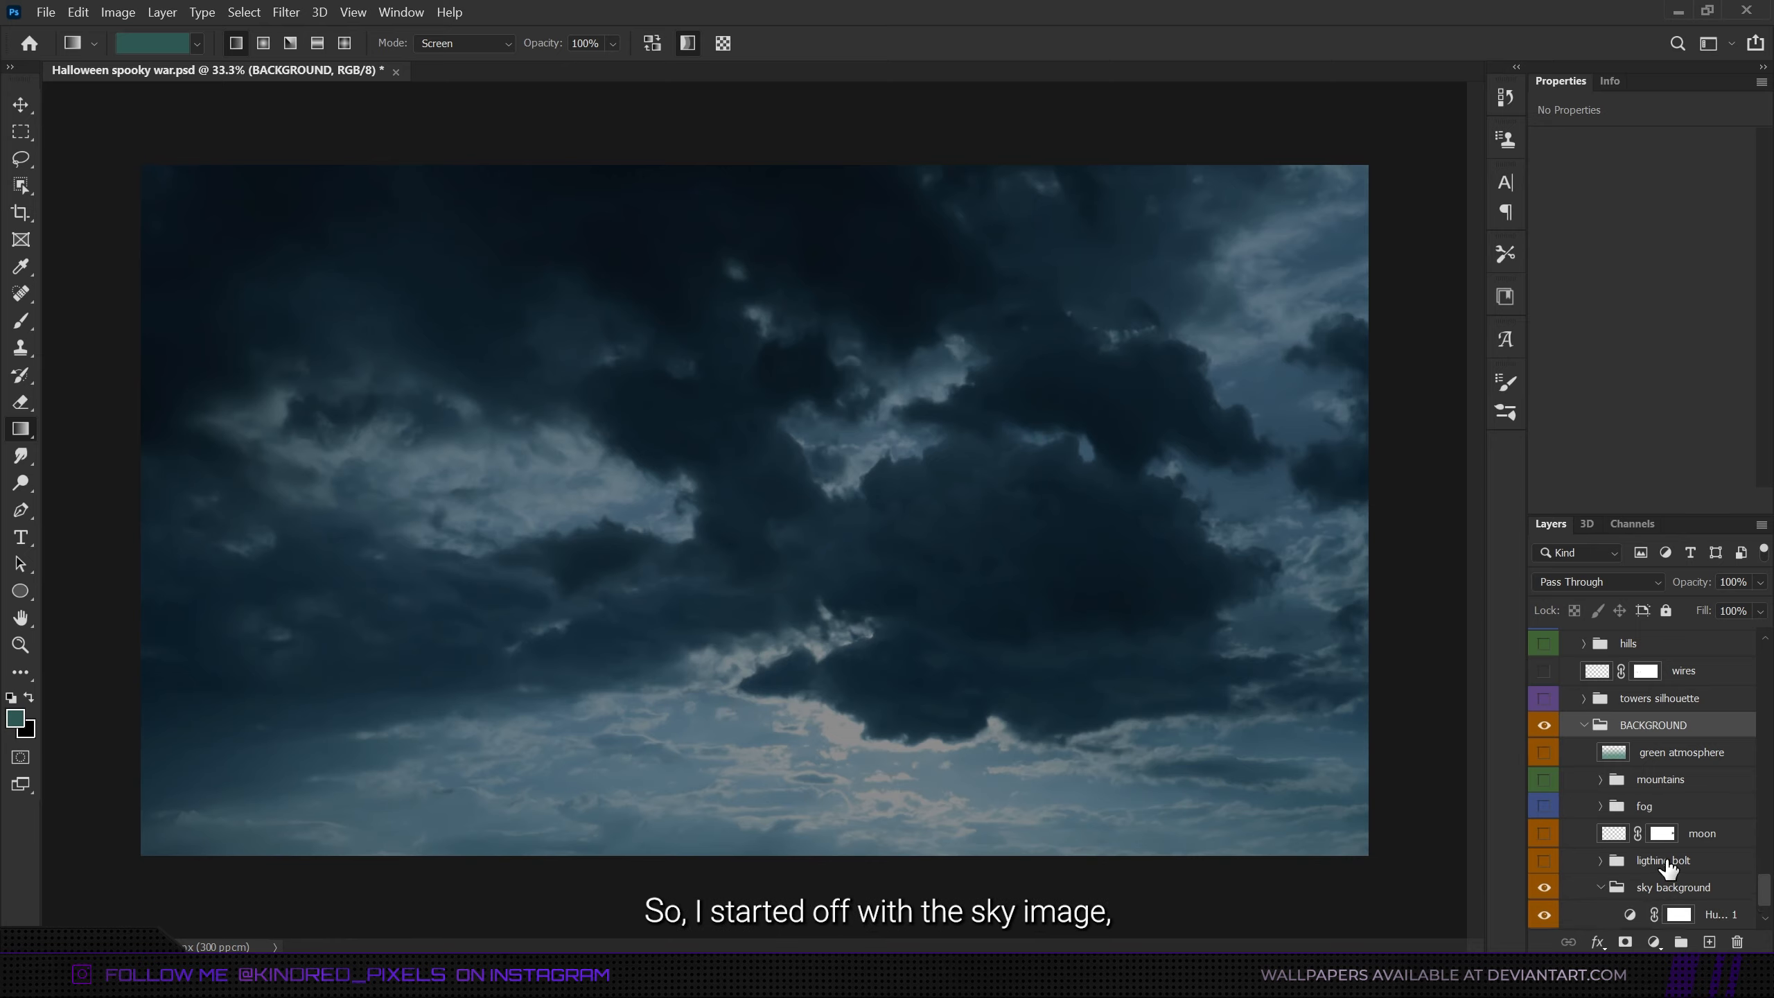
- Open the sky background group and inspect the settings of its exposure and hue/saturation adjustment layers
{"action": "left_click", "coordinate": [1601, 888]}
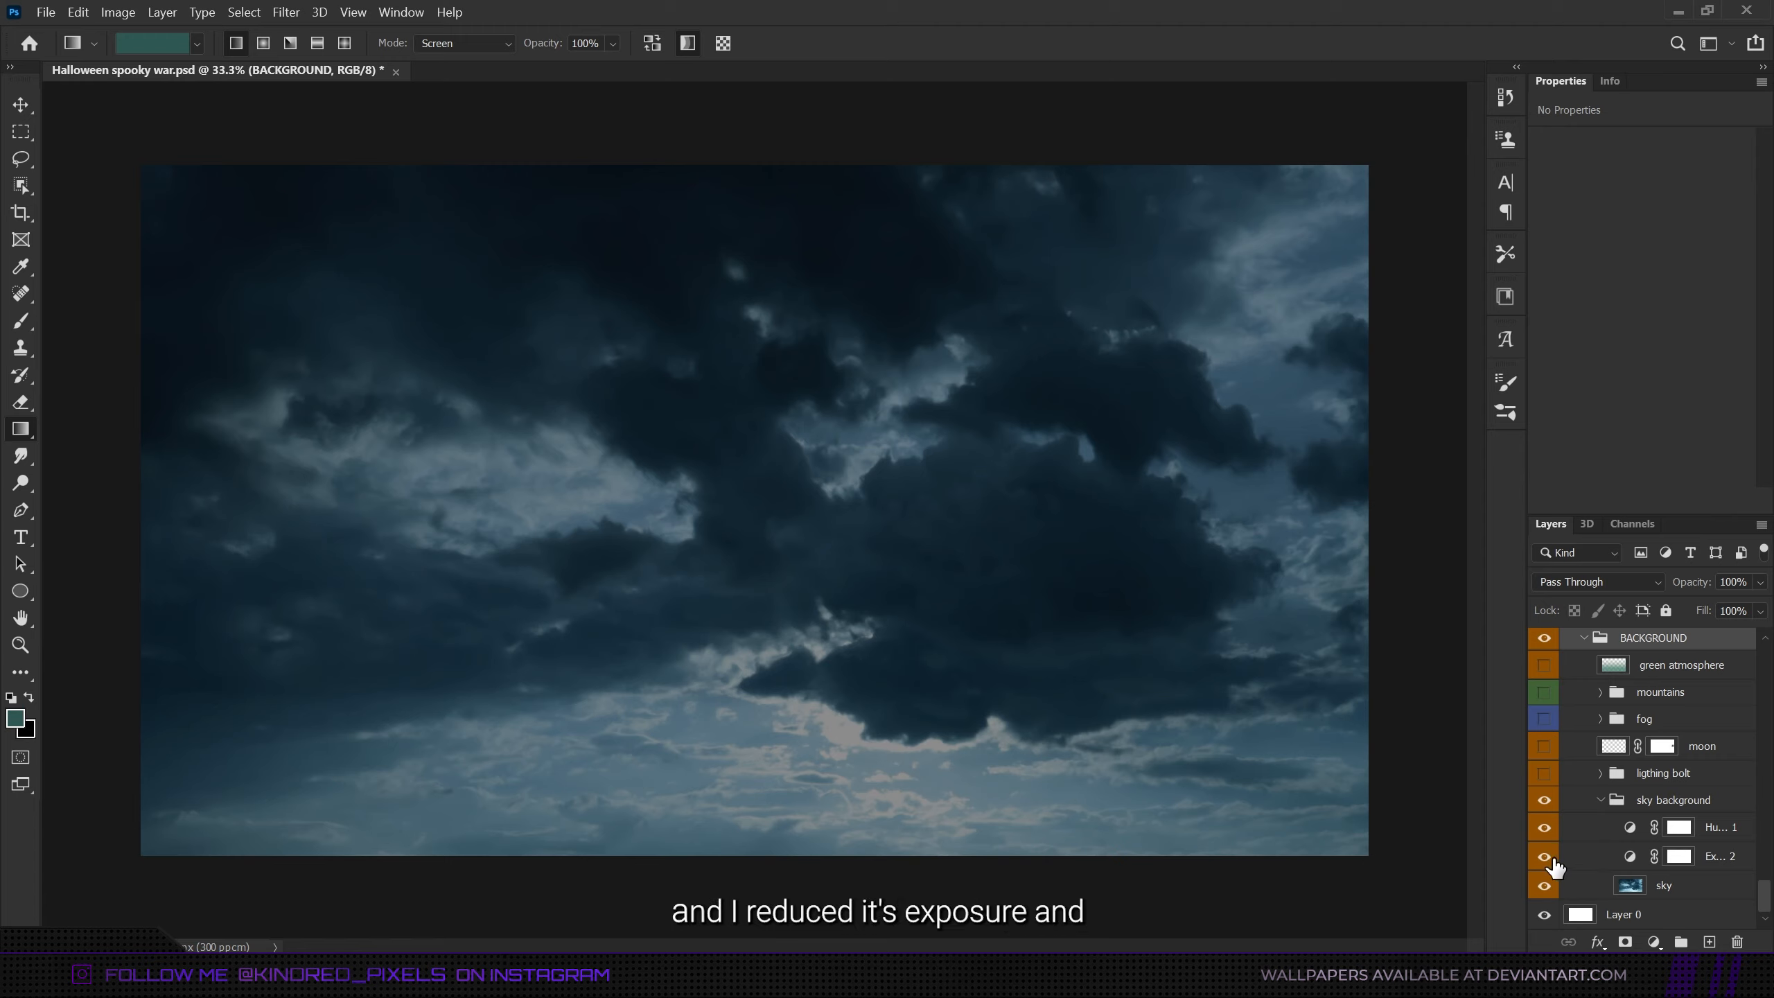
{"action": "left_click", "coordinate": [1625, 863]}
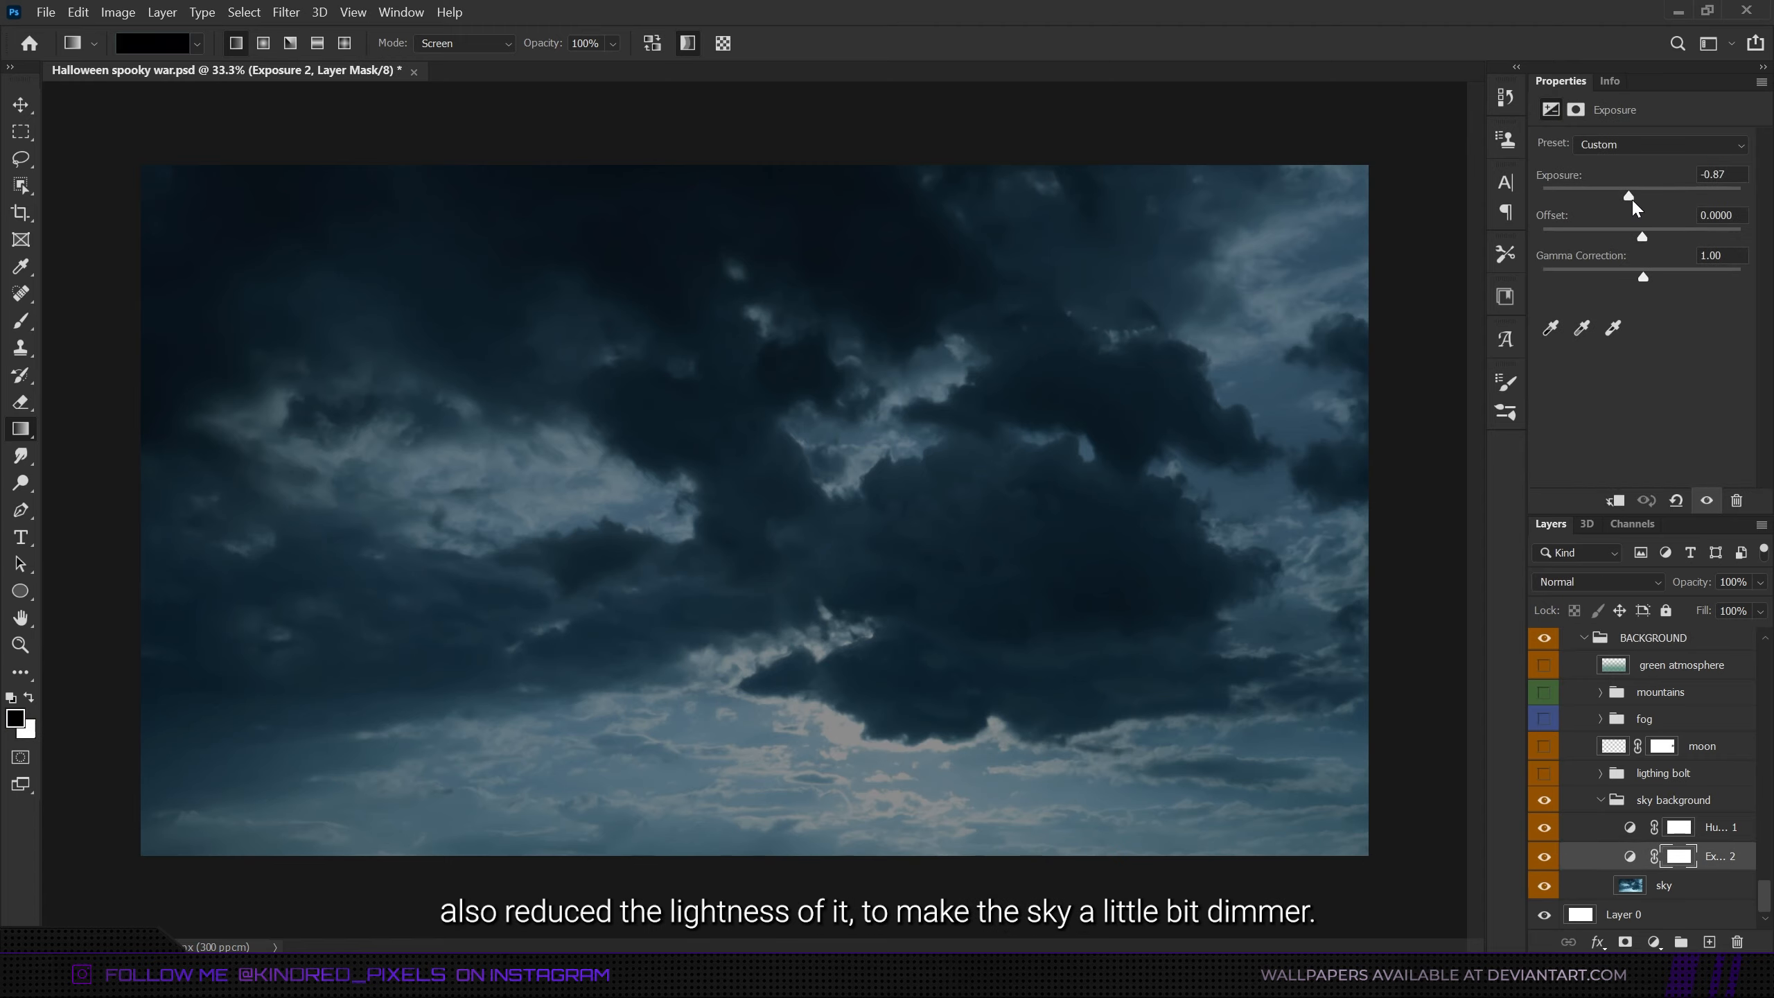
{"action": "left_click", "coordinate": [1624, 833]}
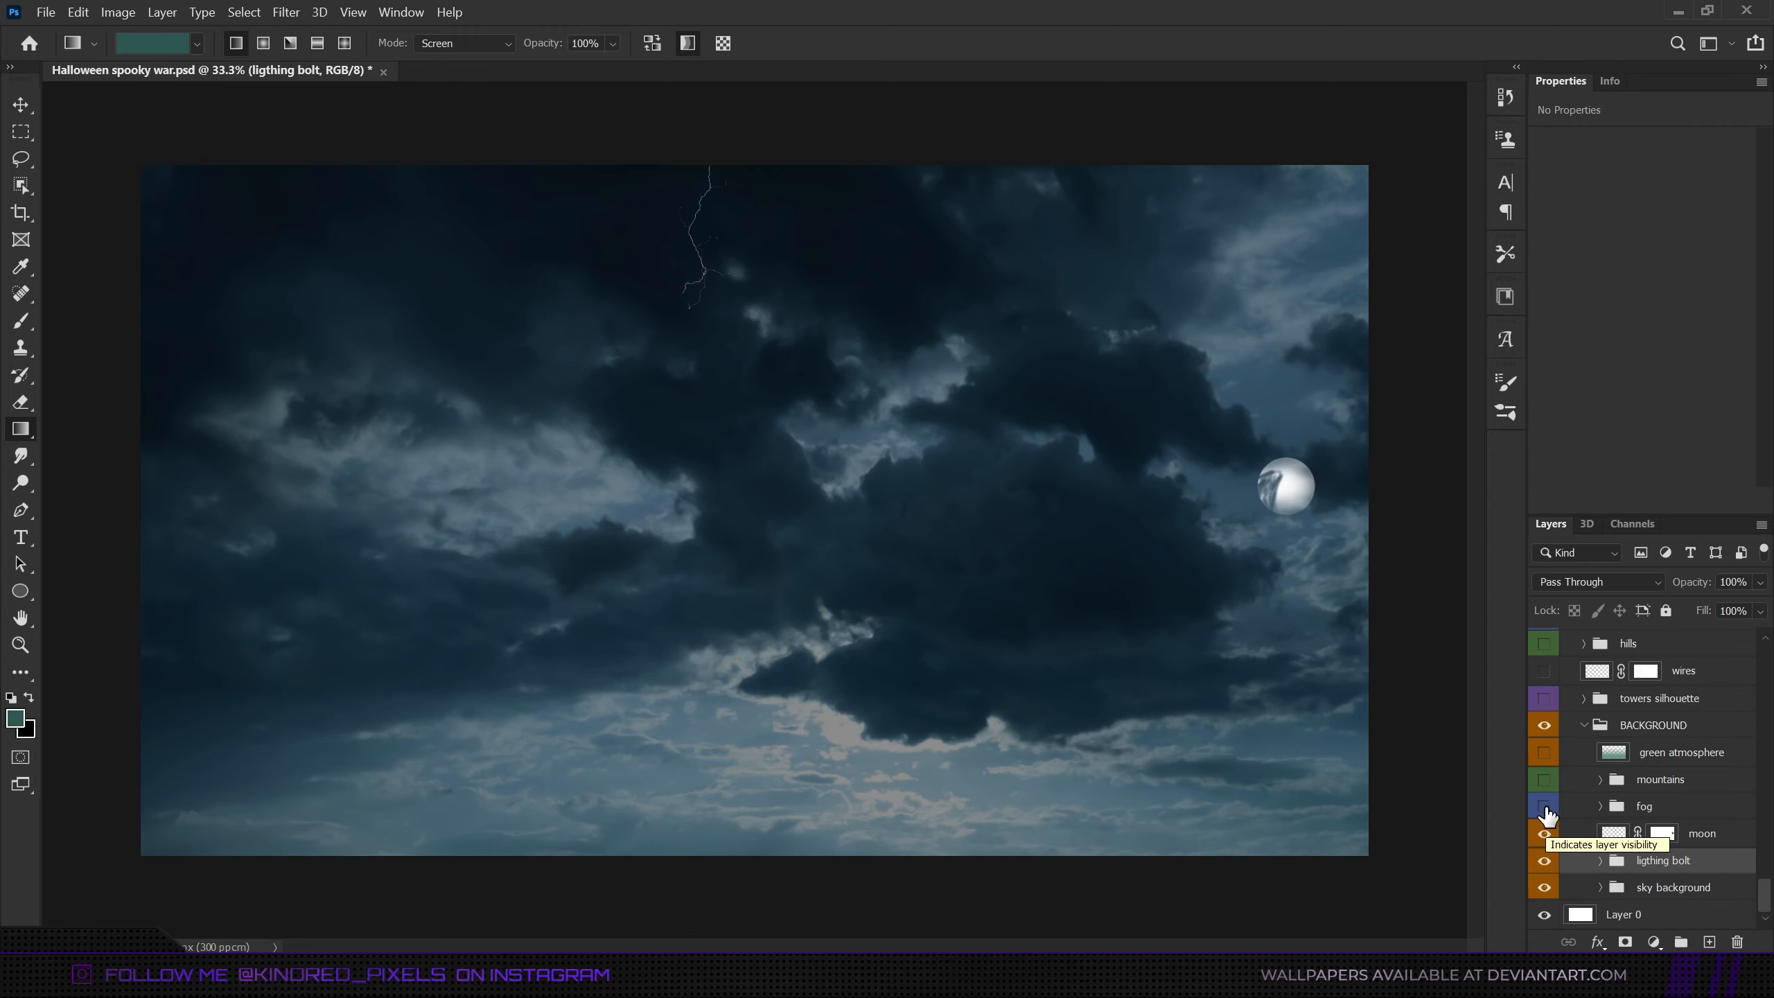
- Turn the fog and mountains groups of the background back on and look through the blue-coded fog layers in the stack
{"action": "left_click_drag", "start_coordinate": [1544, 806], "coordinate": [1544, 778]}
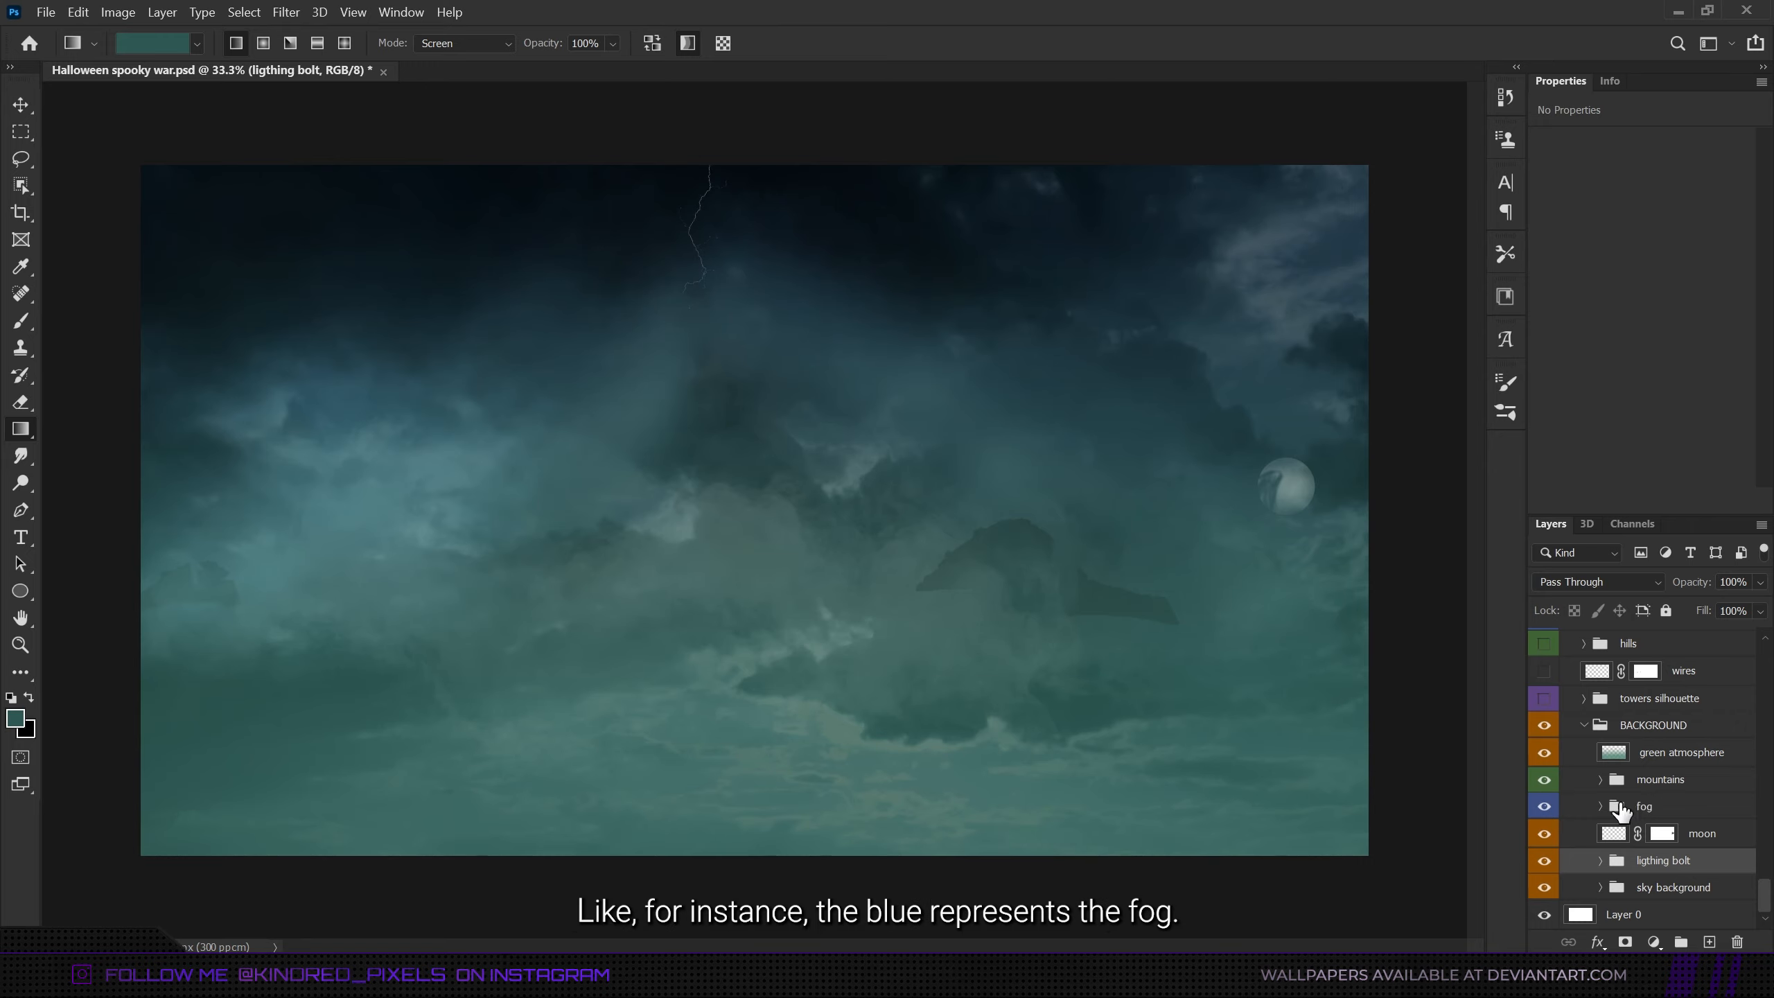
{"action": "scroll", "coordinate": [1627, 817], "scroll_direction": "up", "scroll_amount": 10}
{"action": "scroll", "coordinate": [1584, 748], "scroll_direction": "up", "scroll_amount": 8}
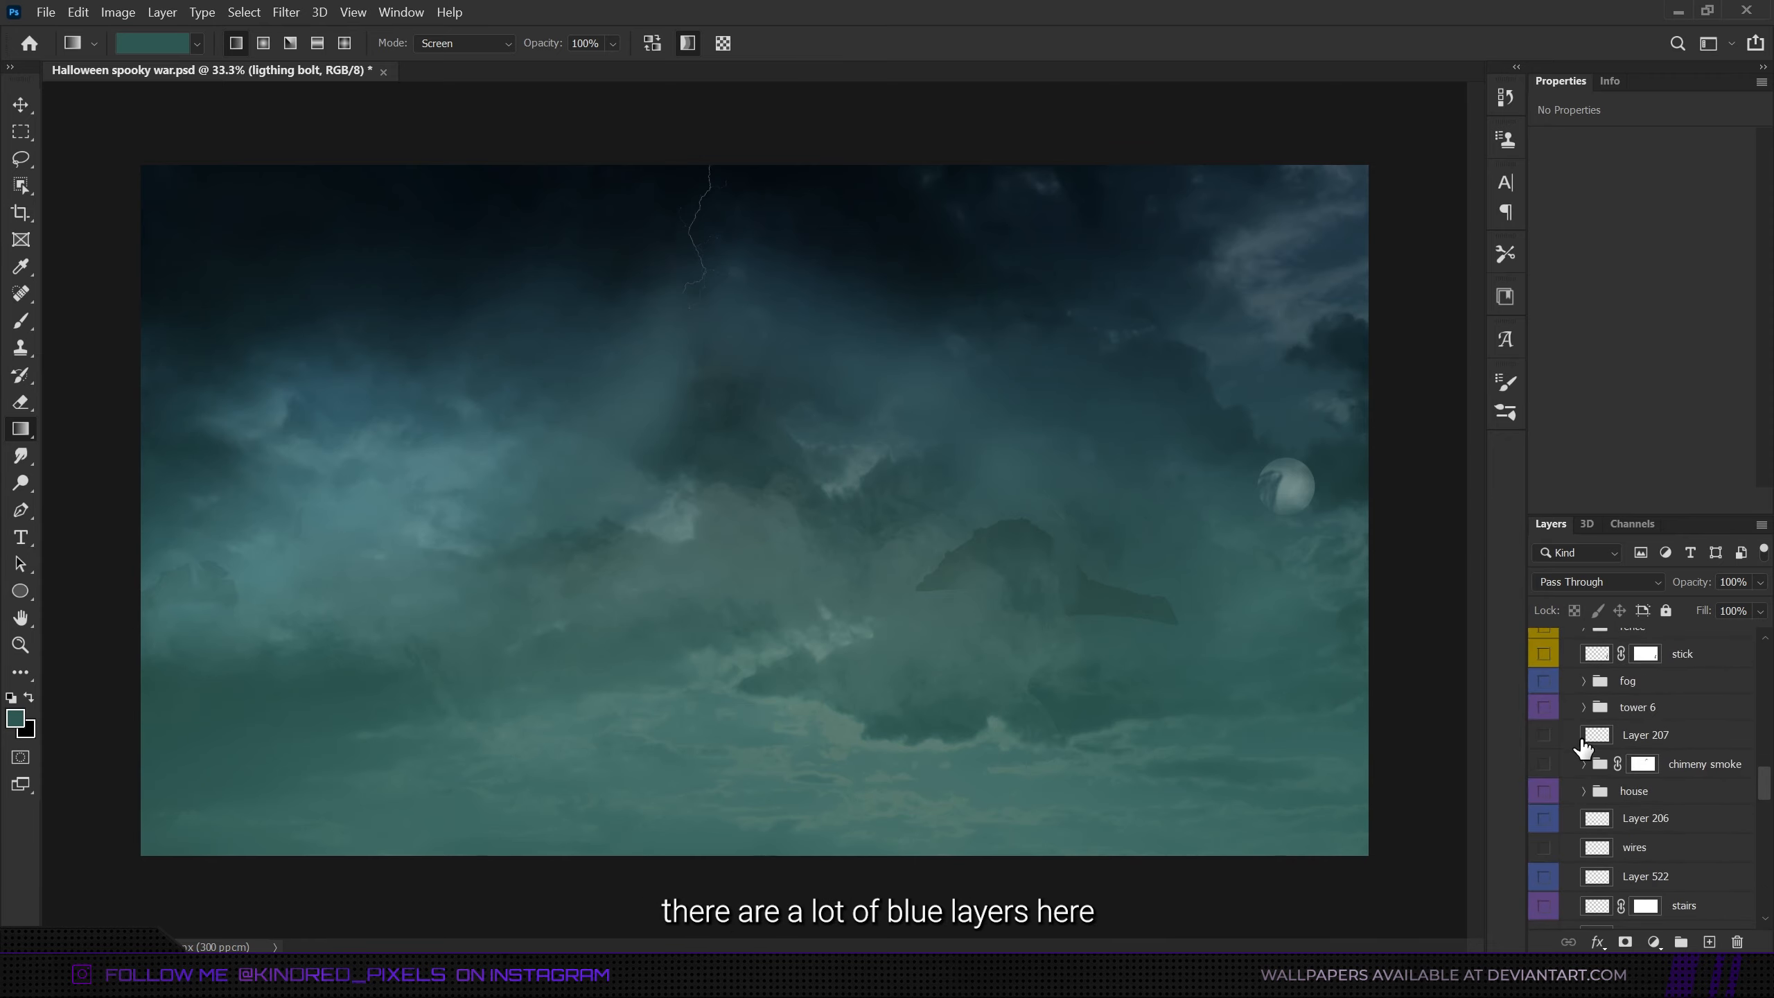
{"action": "scroll", "coordinate": [1584, 747], "scroll_direction": "down", "scroll_amount": 6}
{"action": "scroll", "coordinate": [1582, 747], "scroll_direction": "up", "scroll_amount": 9}
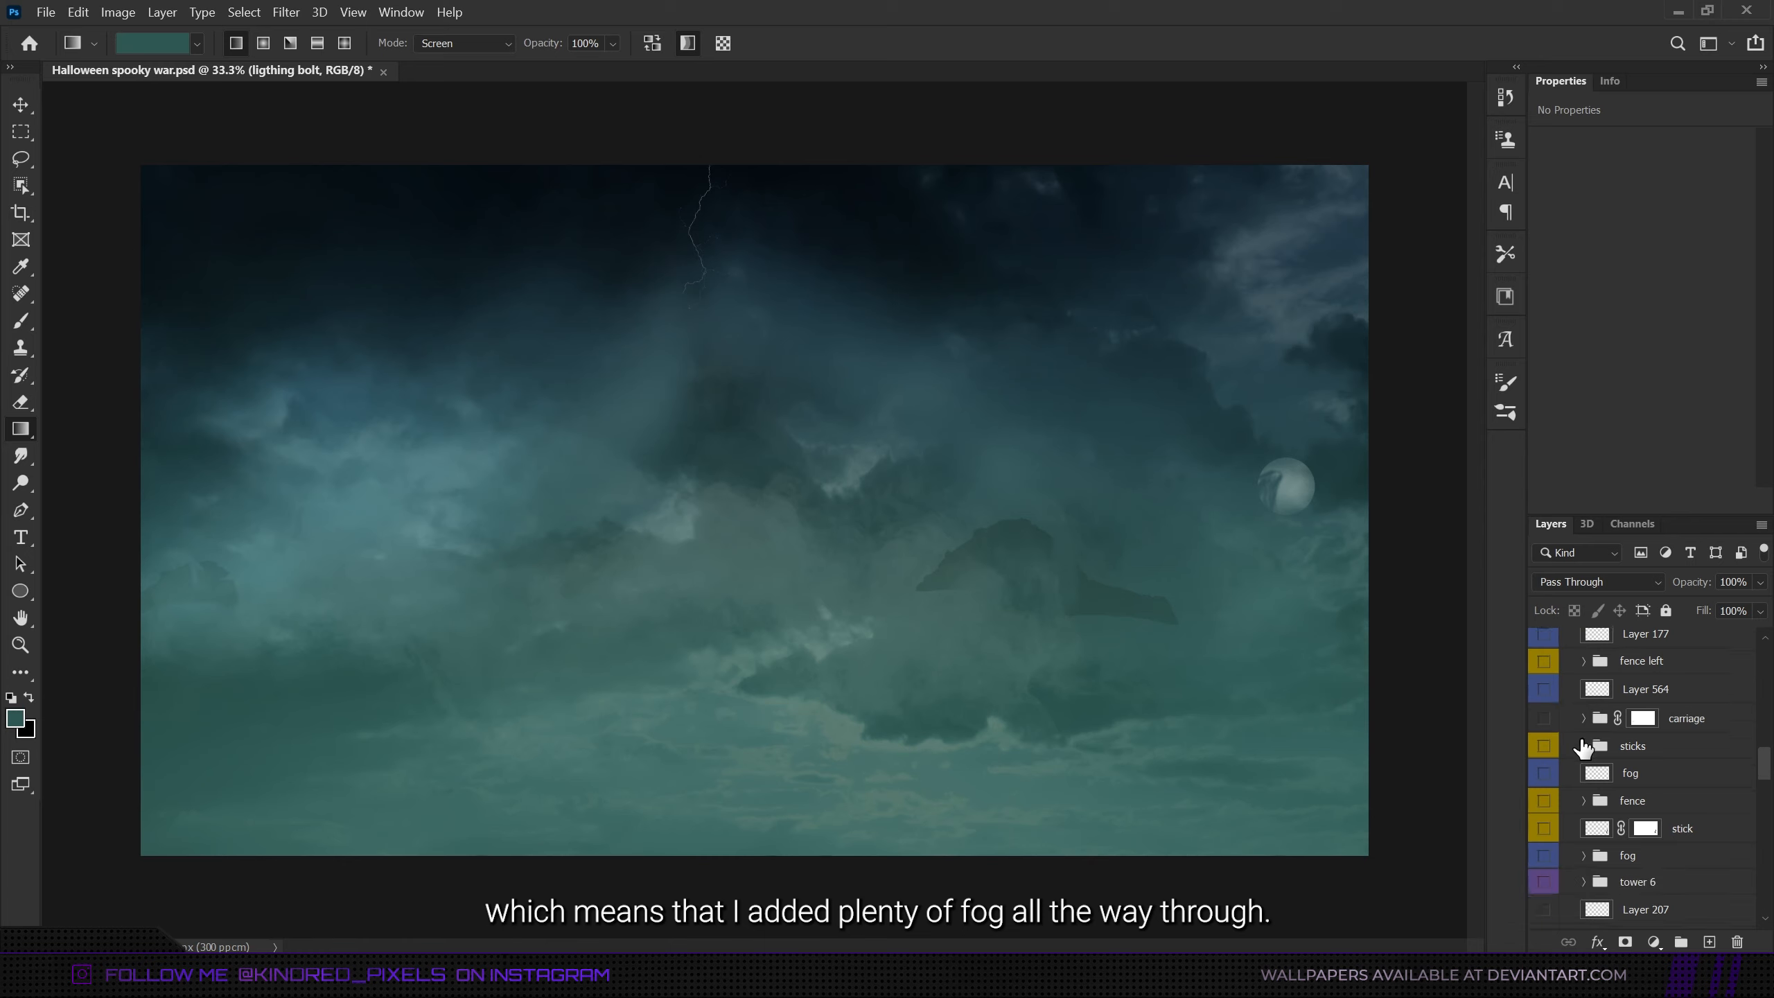
{"action": "scroll", "coordinate": [1583, 745], "scroll_direction": "down", "scroll_amount": 5}
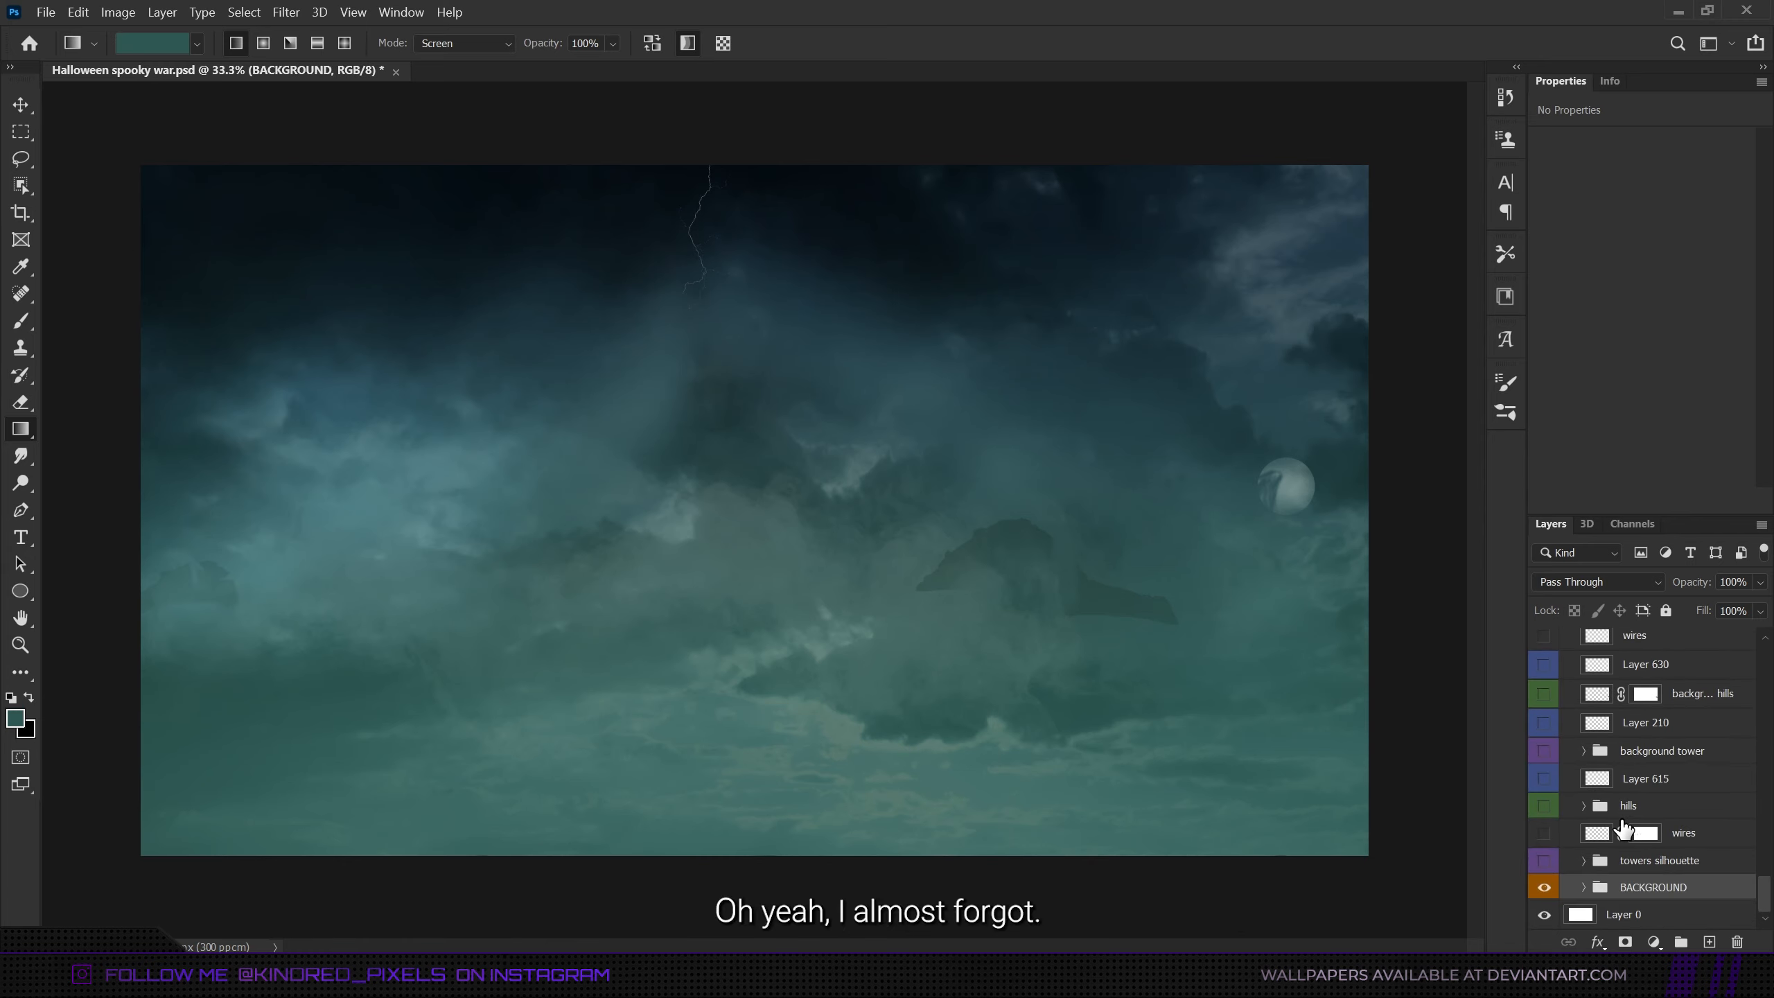
- Examine the green atmosphere gradient layer in the BACKGROUND group, and compare the canvas with the whole group off and on
{"action": "left_click", "coordinate": [1584, 887]}
{"action": "scroll", "coordinate": [1606, 839], "scroll_direction": "down", "scroll_amount": 3}
{"action": "left_click", "coordinate": [1638, 755]}
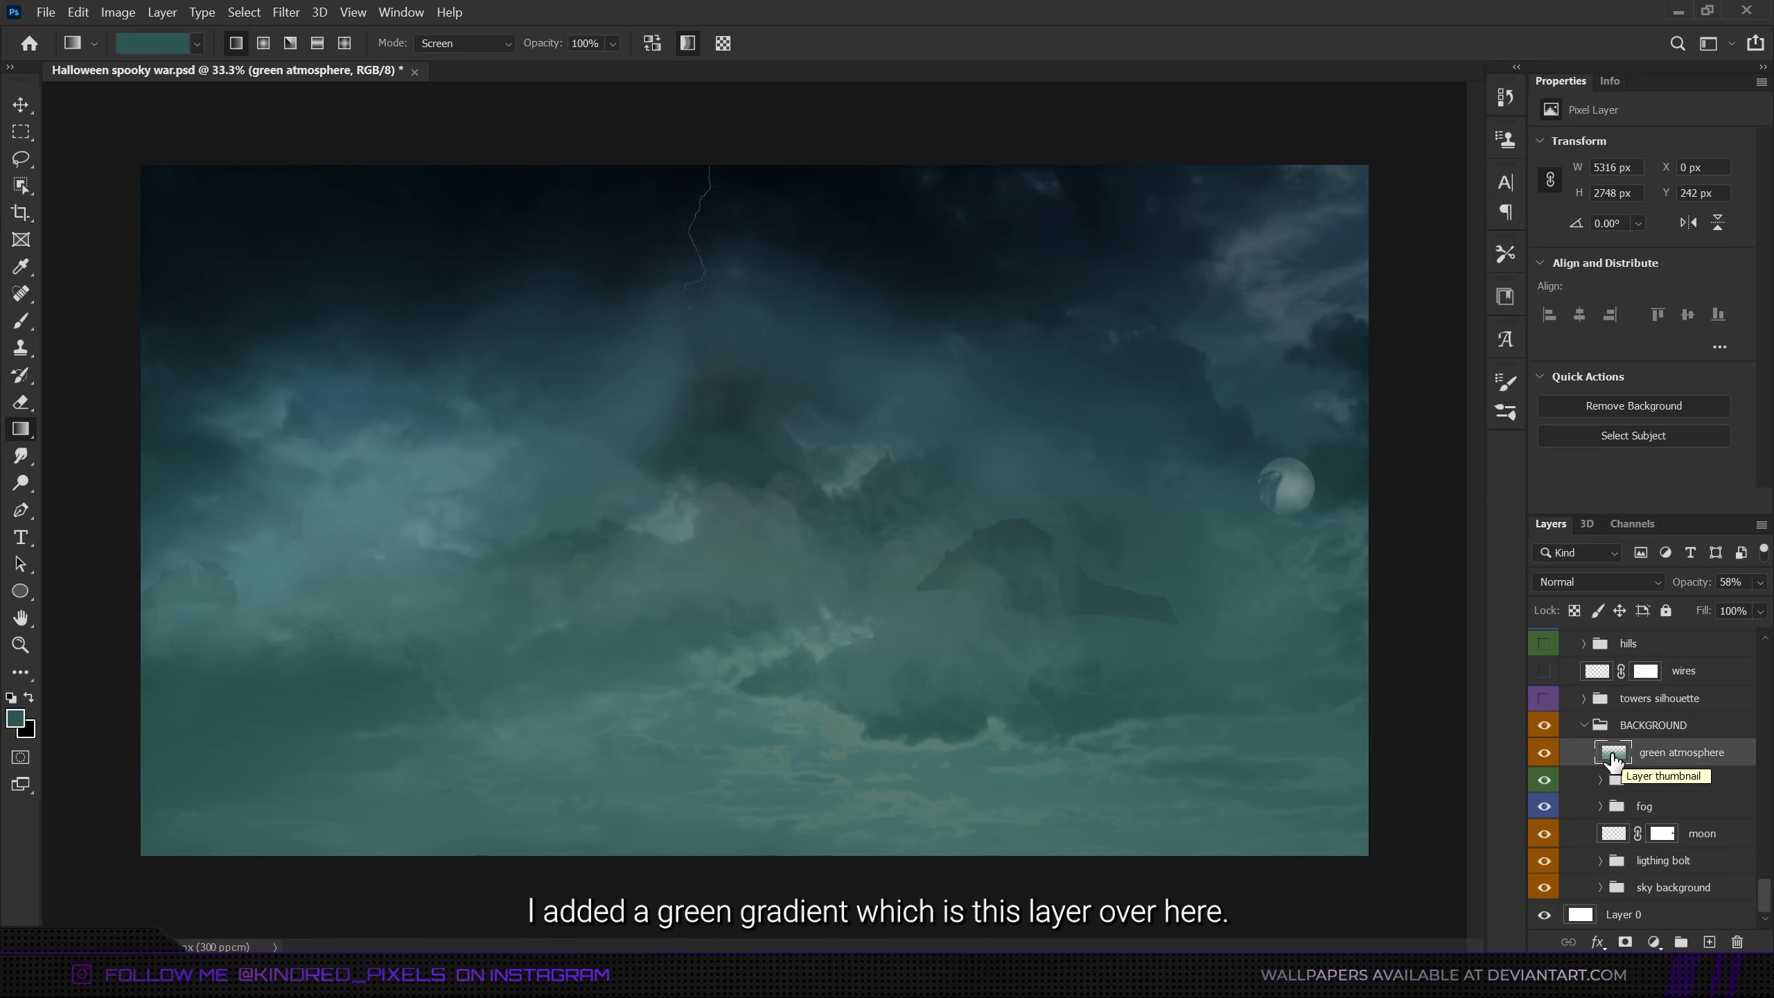
{"action": "left_click", "coordinate": [1584, 726]}
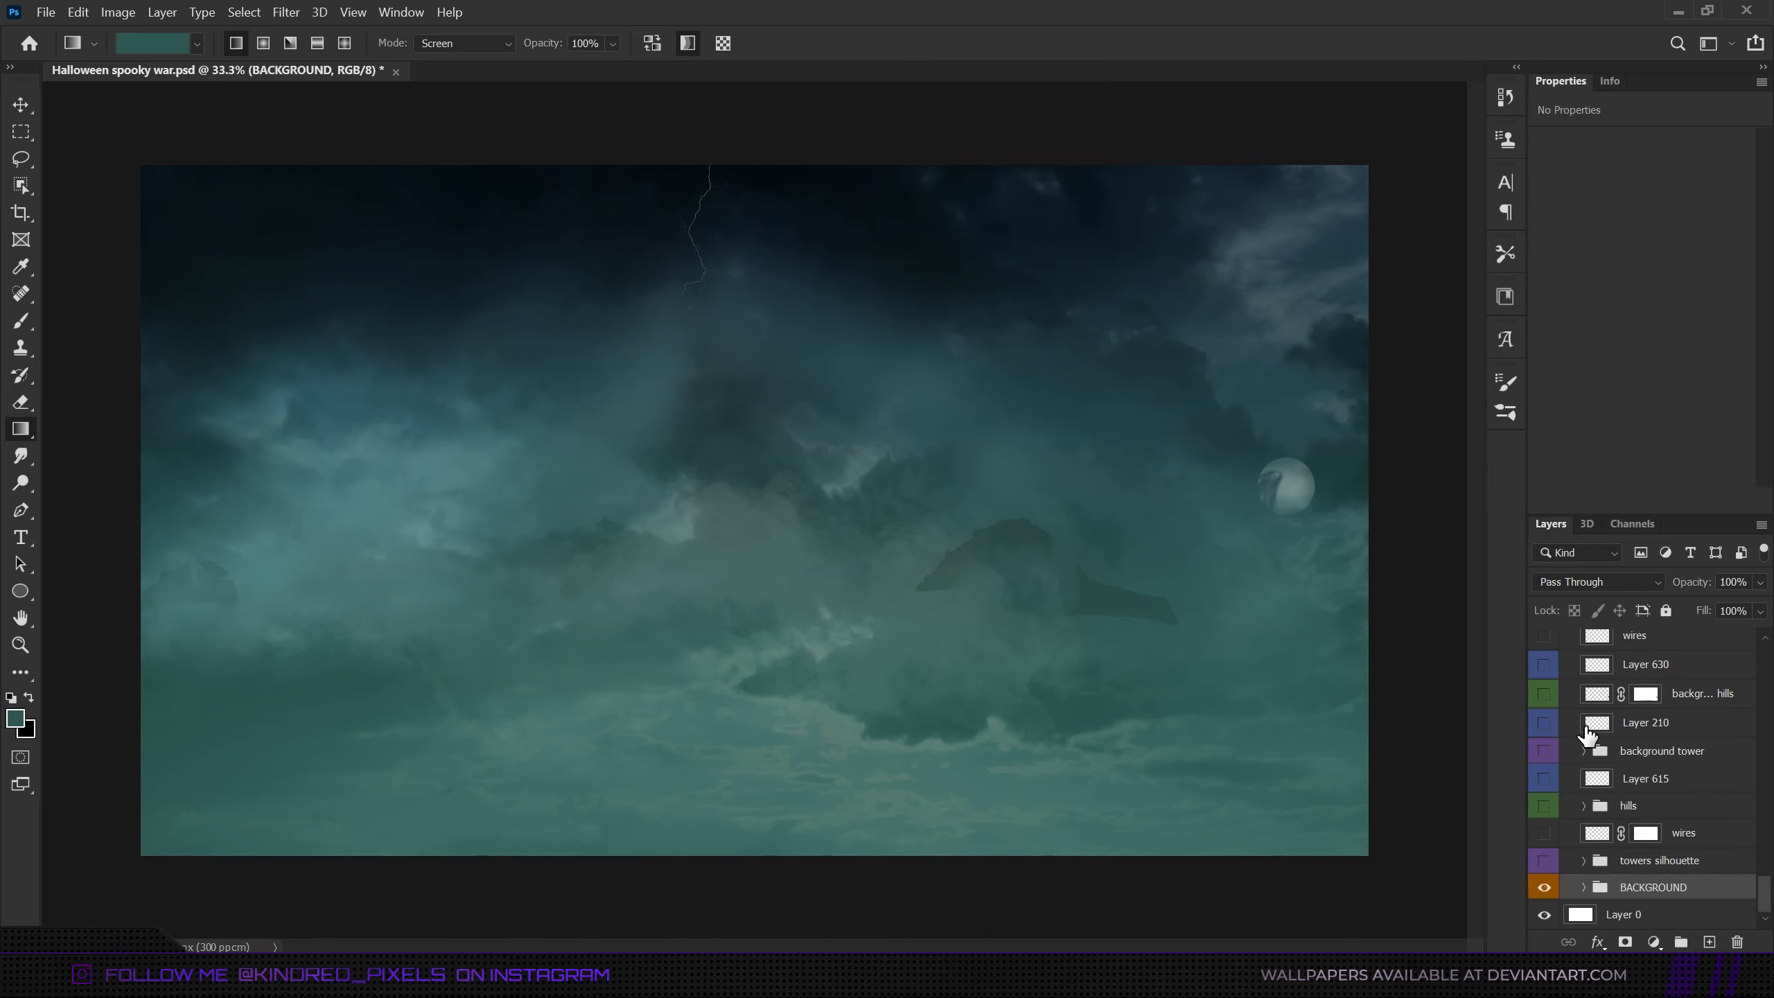
{"action": "left_click", "coordinate": [1544, 888]}
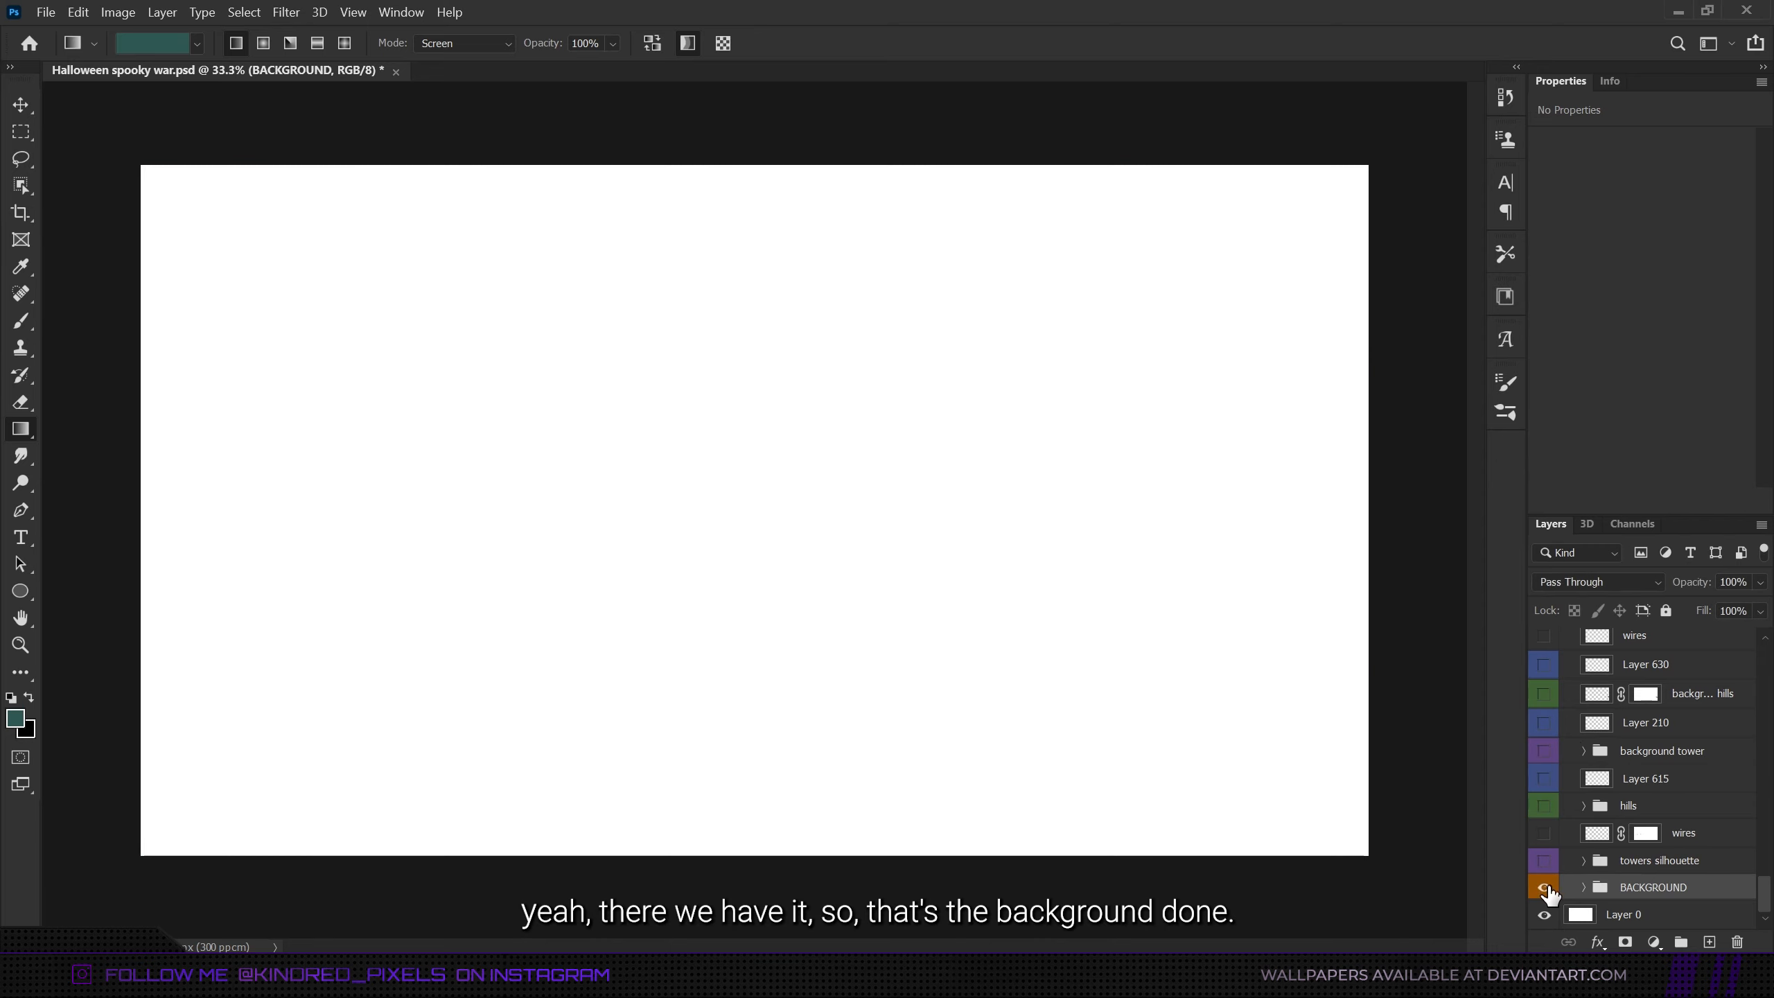
{"action": "left_click", "coordinate": [1543, 888]}
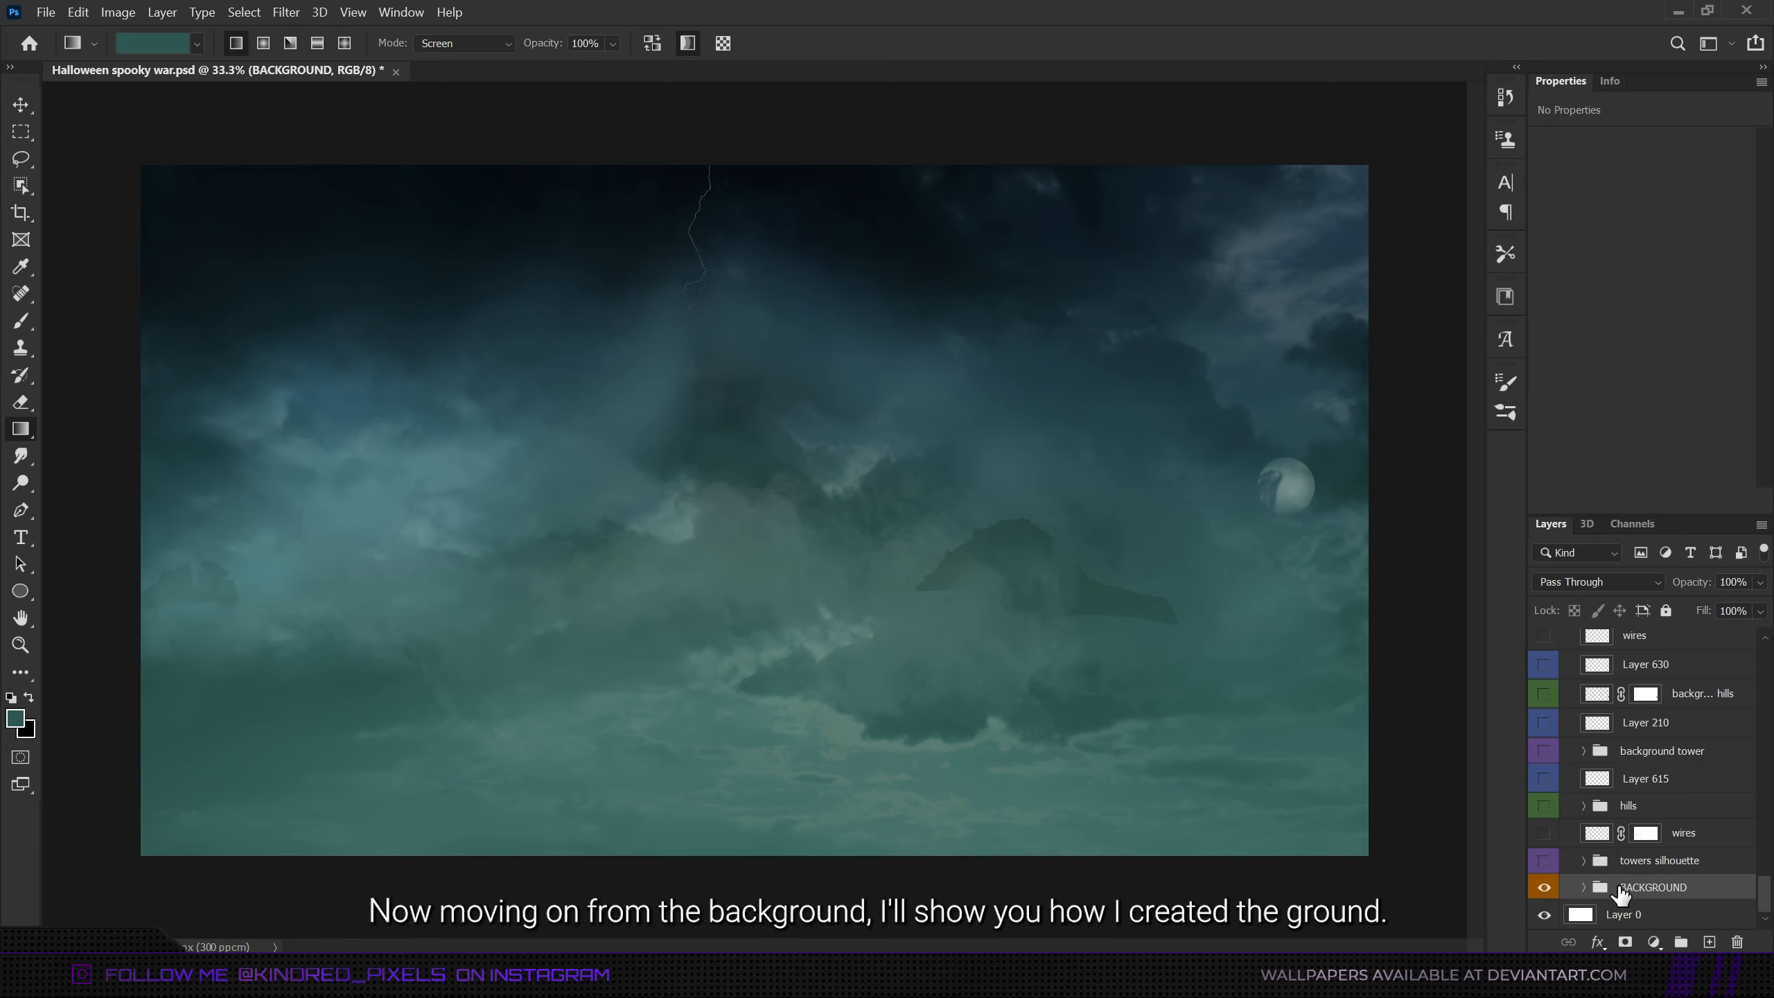
- Find the green-coded ground group in the layer stack and make it visible
{"action": "scroll", "coordinate": [1634, 804], "scroll_direction": "up", "scroll_amount": 15}
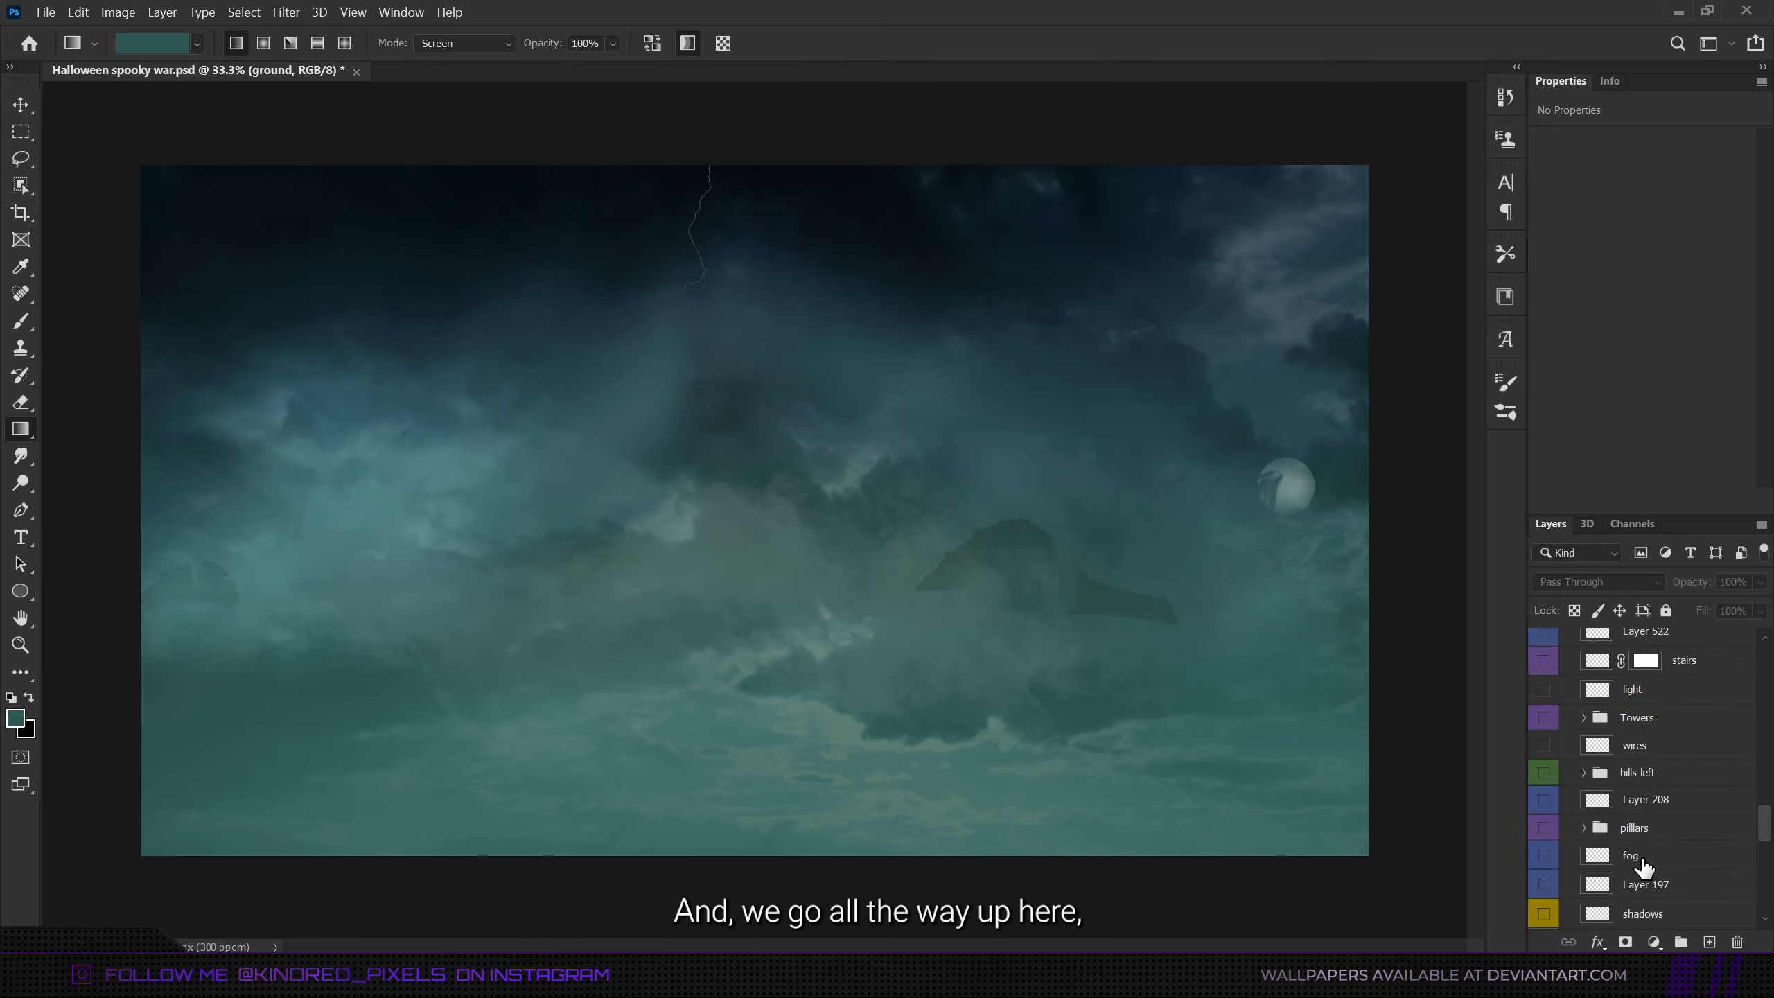
{"action": "scroll", "coordinate": [1643, 866], "scroll_direction": "up", "scroll_amount": 15}
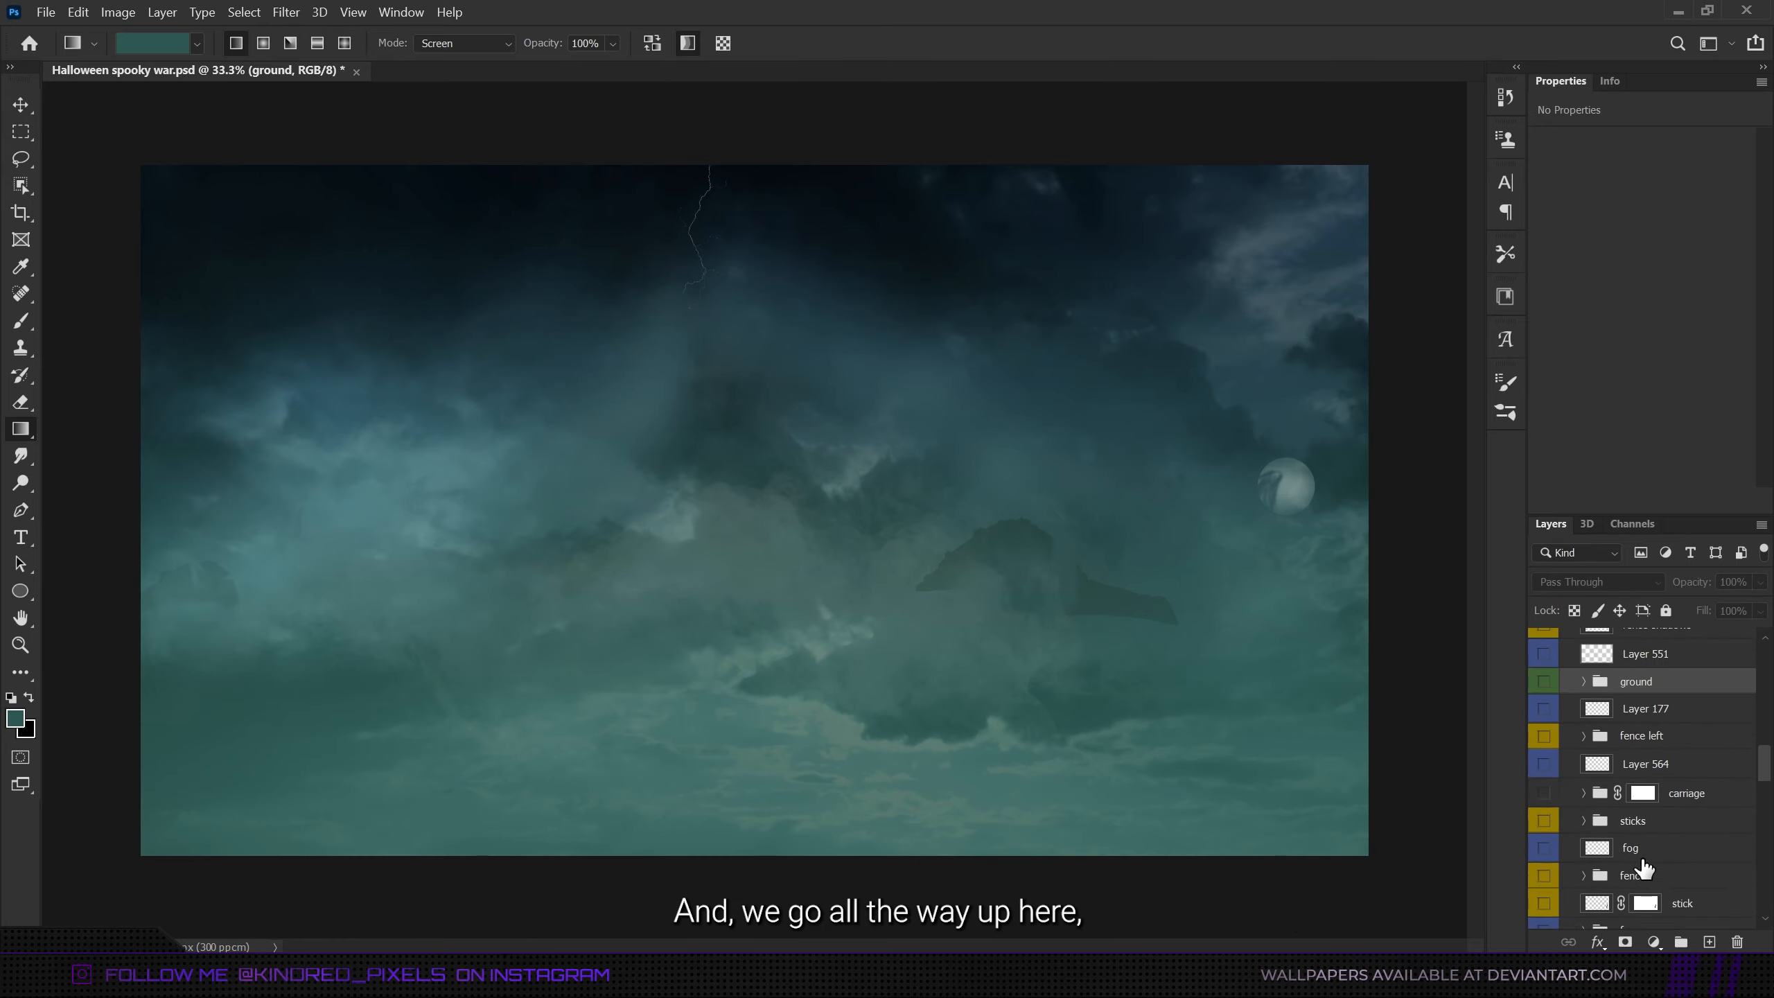
{"action": "scroll", "coordinate": [1606, 804], "scroll_direction": "down", "scroll_amount": 2}
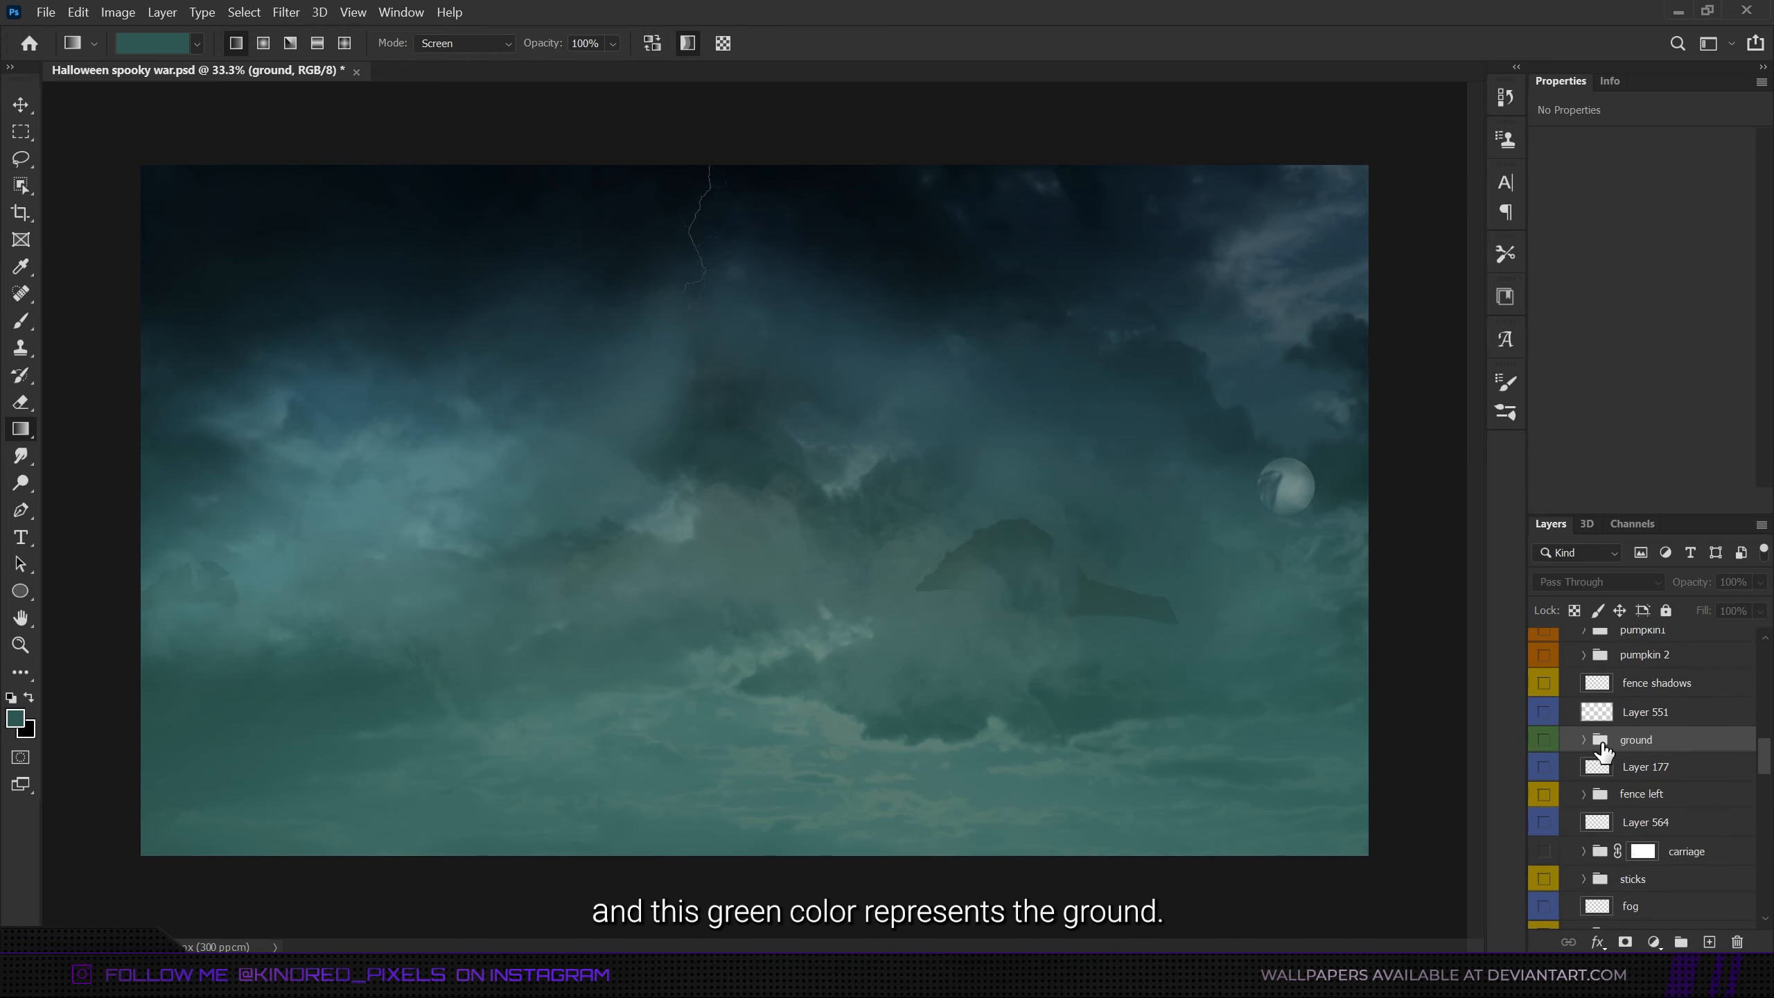
{"action": "left_click", "coordinate": [1544, 739]}
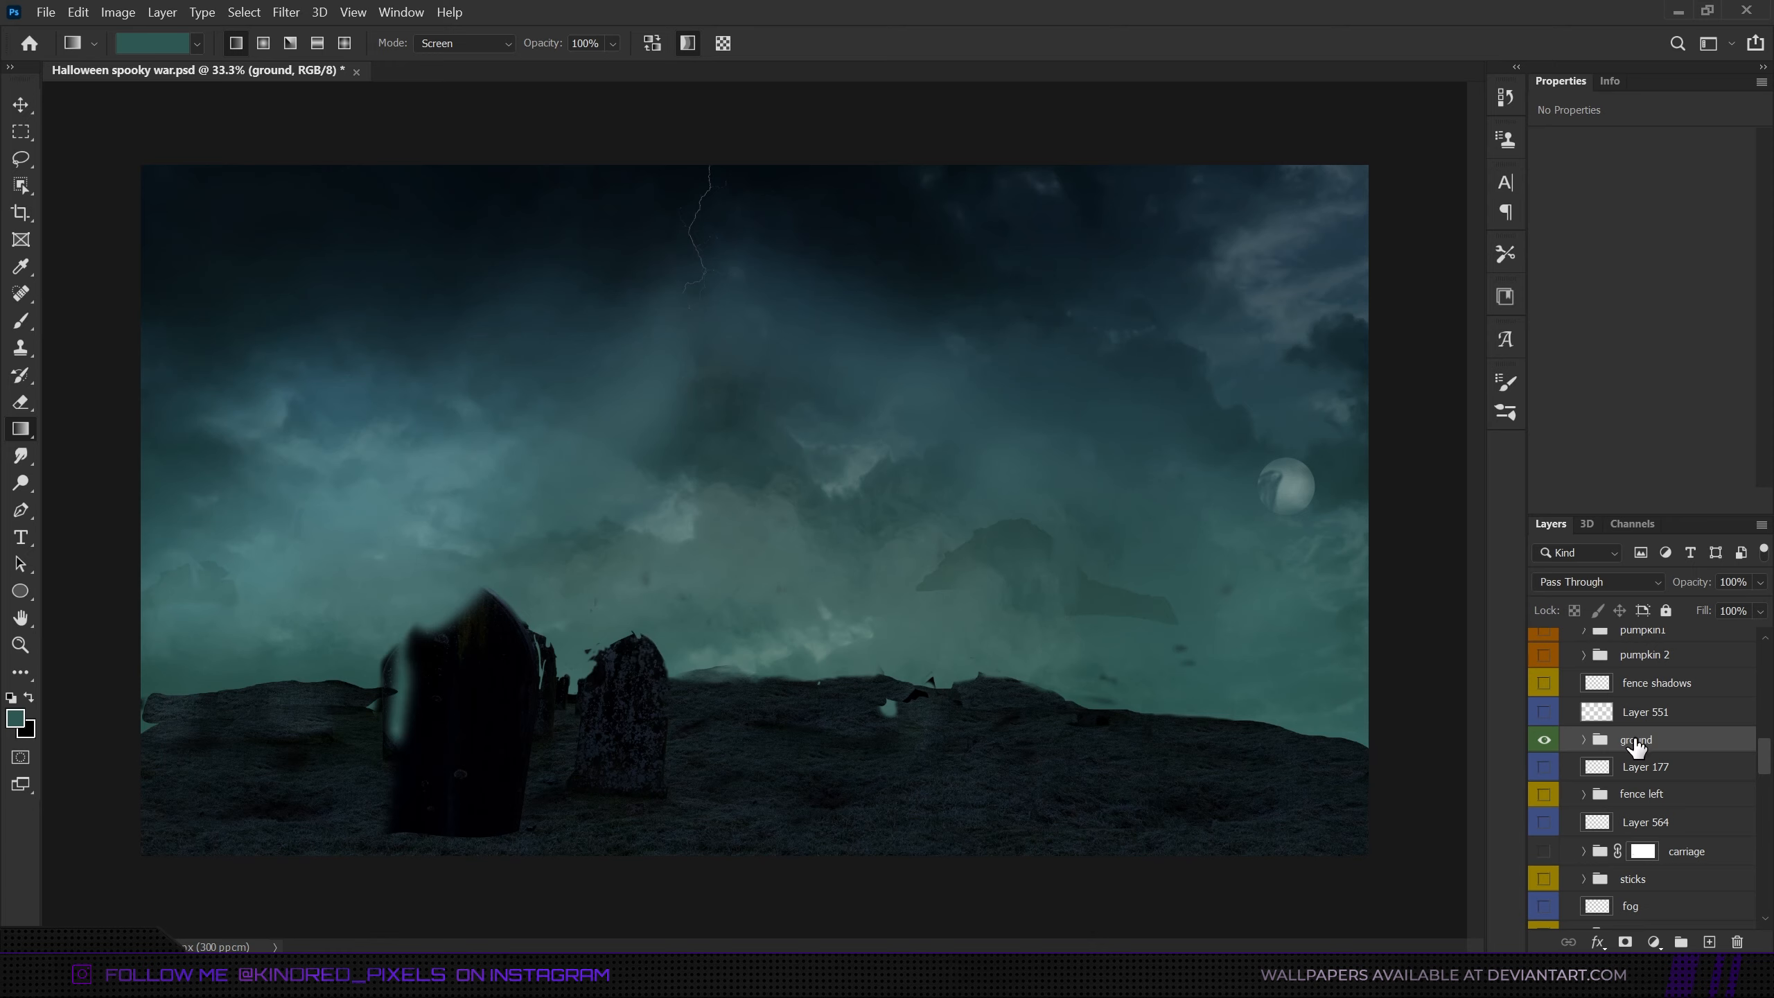
- Copy the original graveyard photo layer from the ground group to above Layer 551 and show it unmasked with the ground group hidden
{"action": "left_click", "coordinate": [1584, 740]}
{"action": "scroll", "coordinate": [1627, 779], "scroll_direction": "down", "scroll_amount": 5}
{"action": "left_click_drag", "start_coordinate": [1631, 783], "coordinate": [1678, 691]}
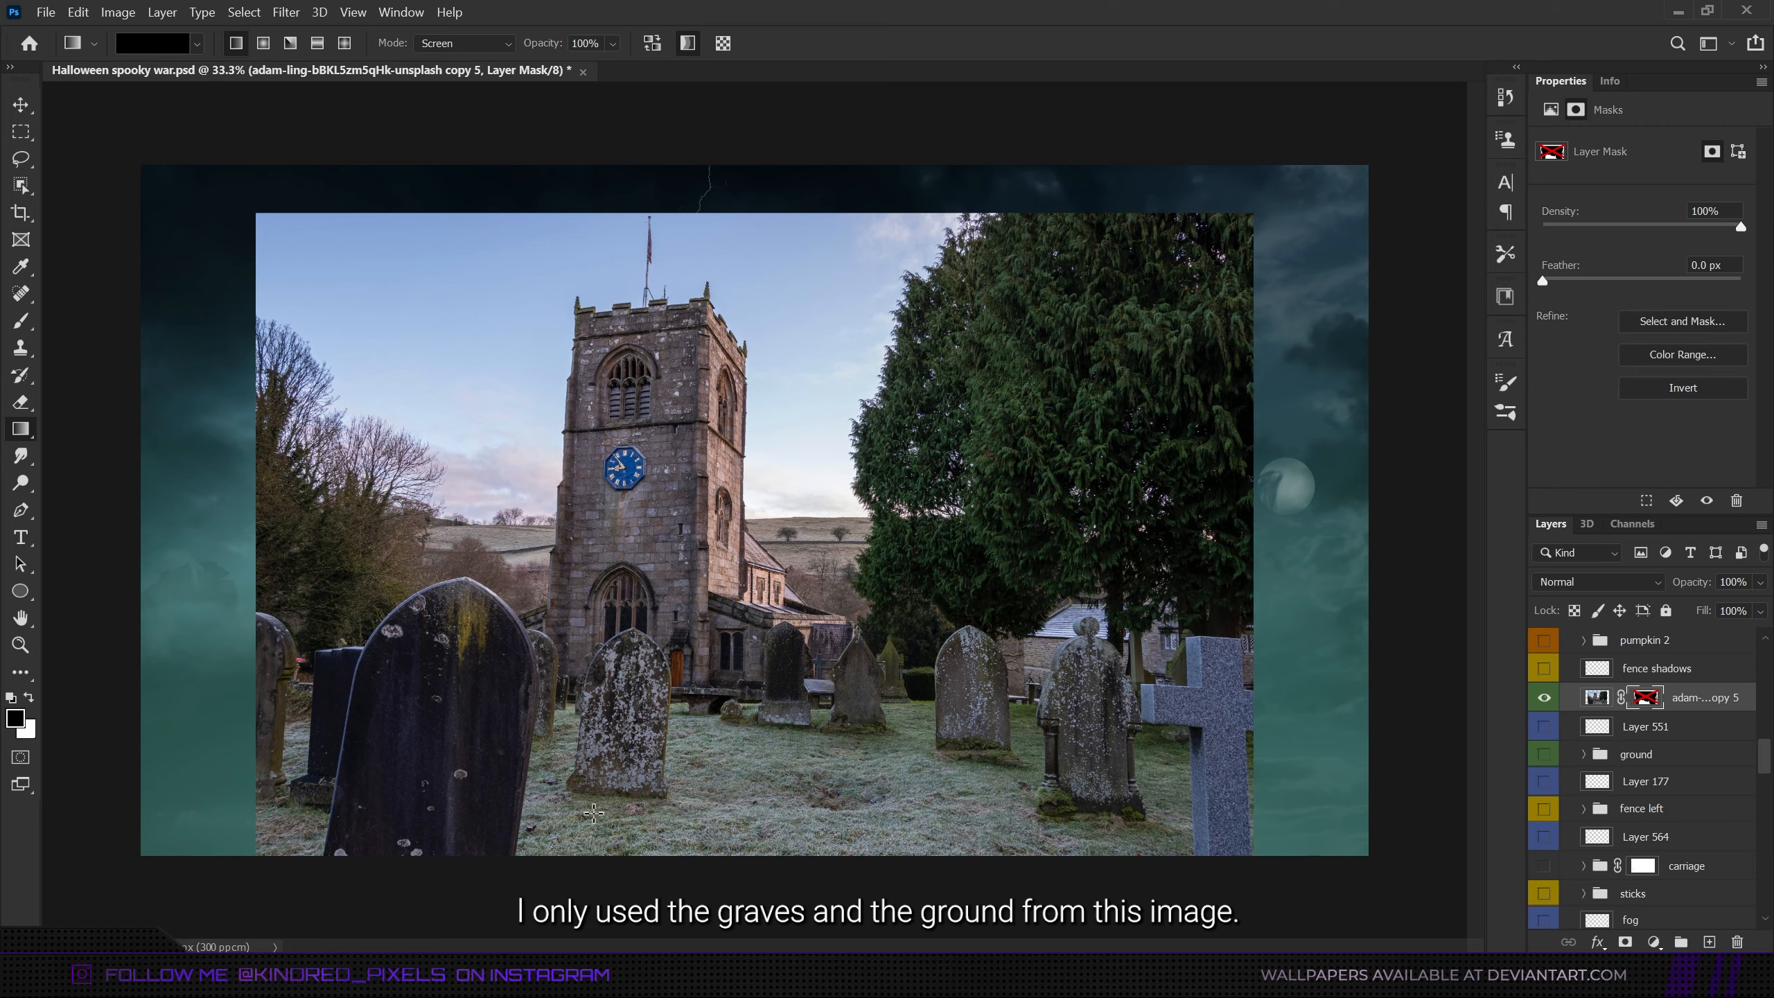
- Show the ground group again, hide the original graveyard photo, and inspect the layered graves and ground up close
{"action": "left_click", "coordinate": [1543, 754]}
{"action": "left_click", "coordinate": [1544, 697]}
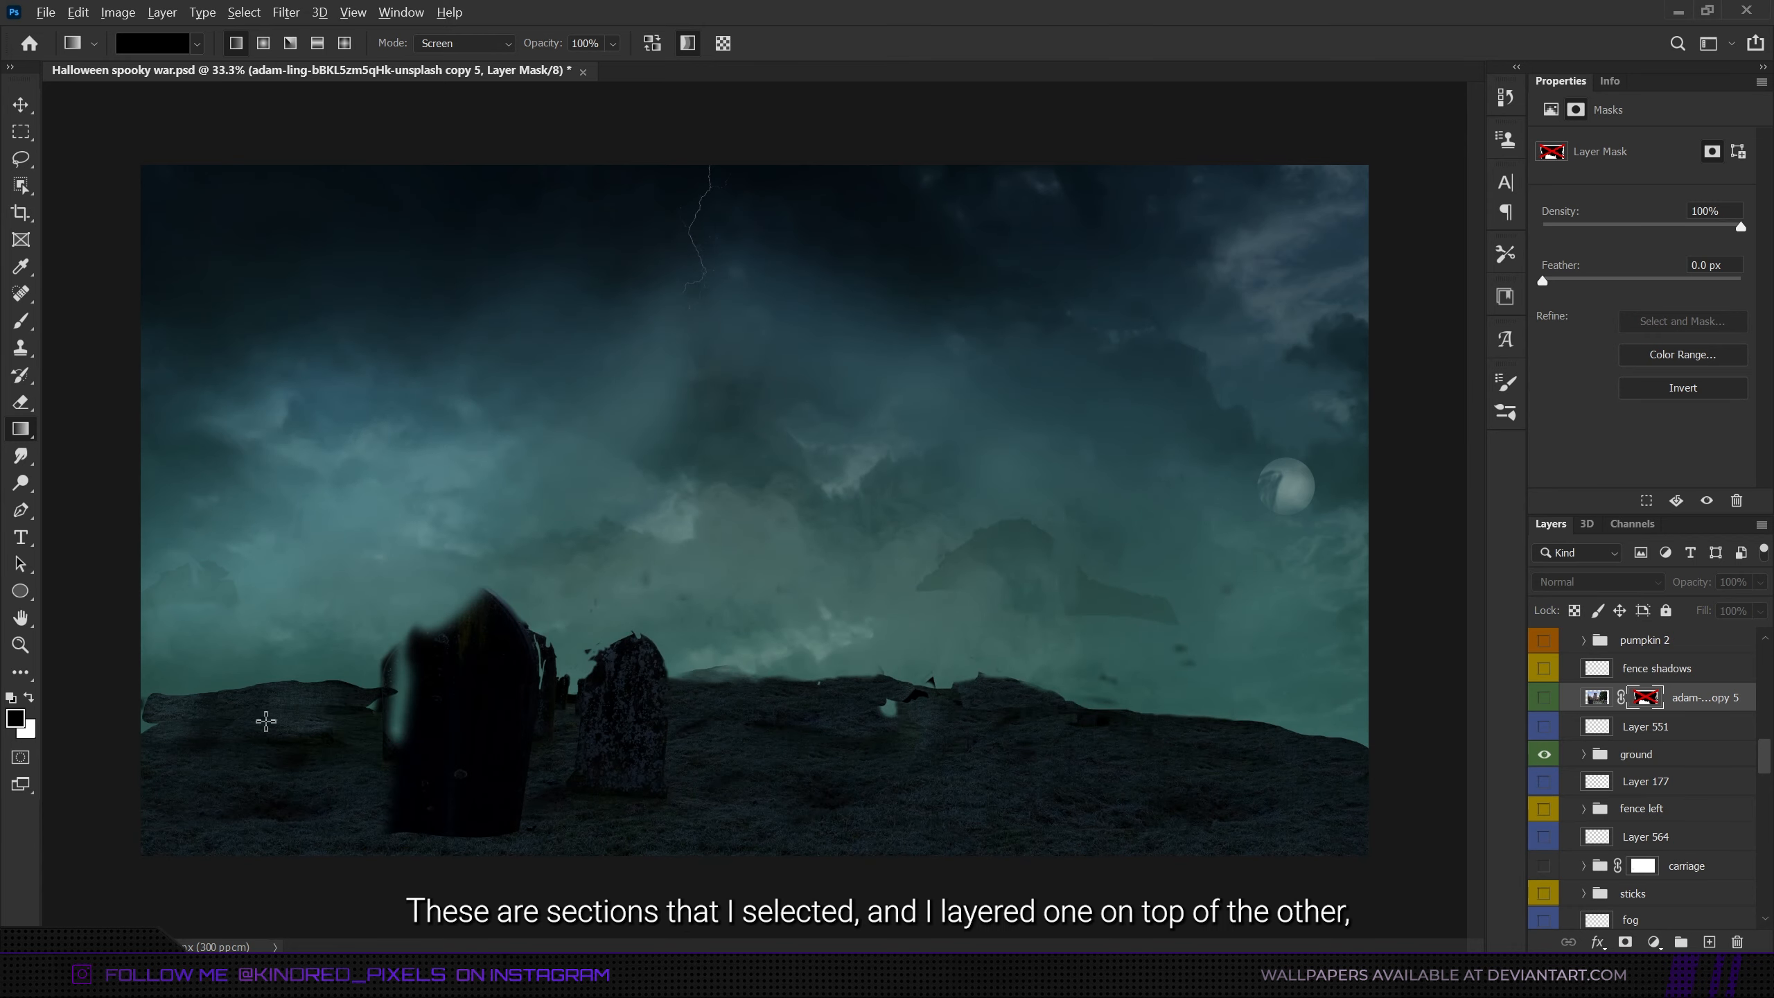
{"action": "scroll", "coordinate": [266, 721], "scroll_direction": "up", "scroll_amount": 3}
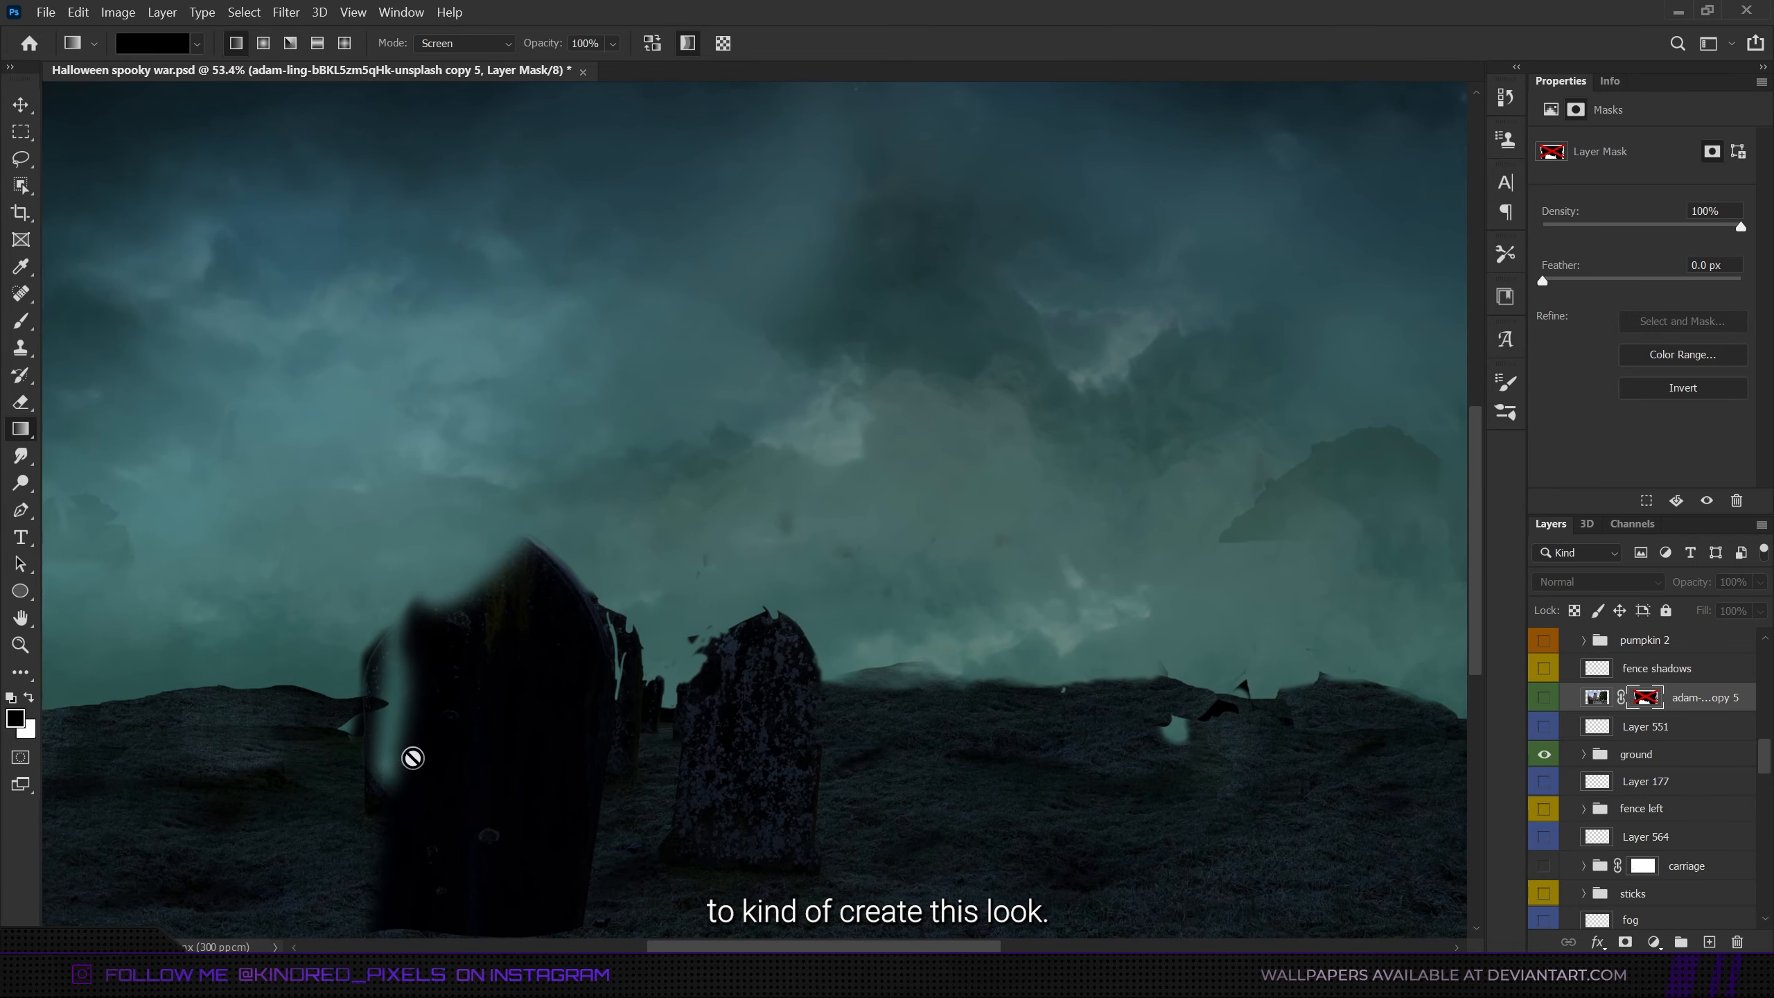
{"action": "scroll", "coordinate": [1057, 797], "scroll_direction": "down", "scroll_amount": 3}
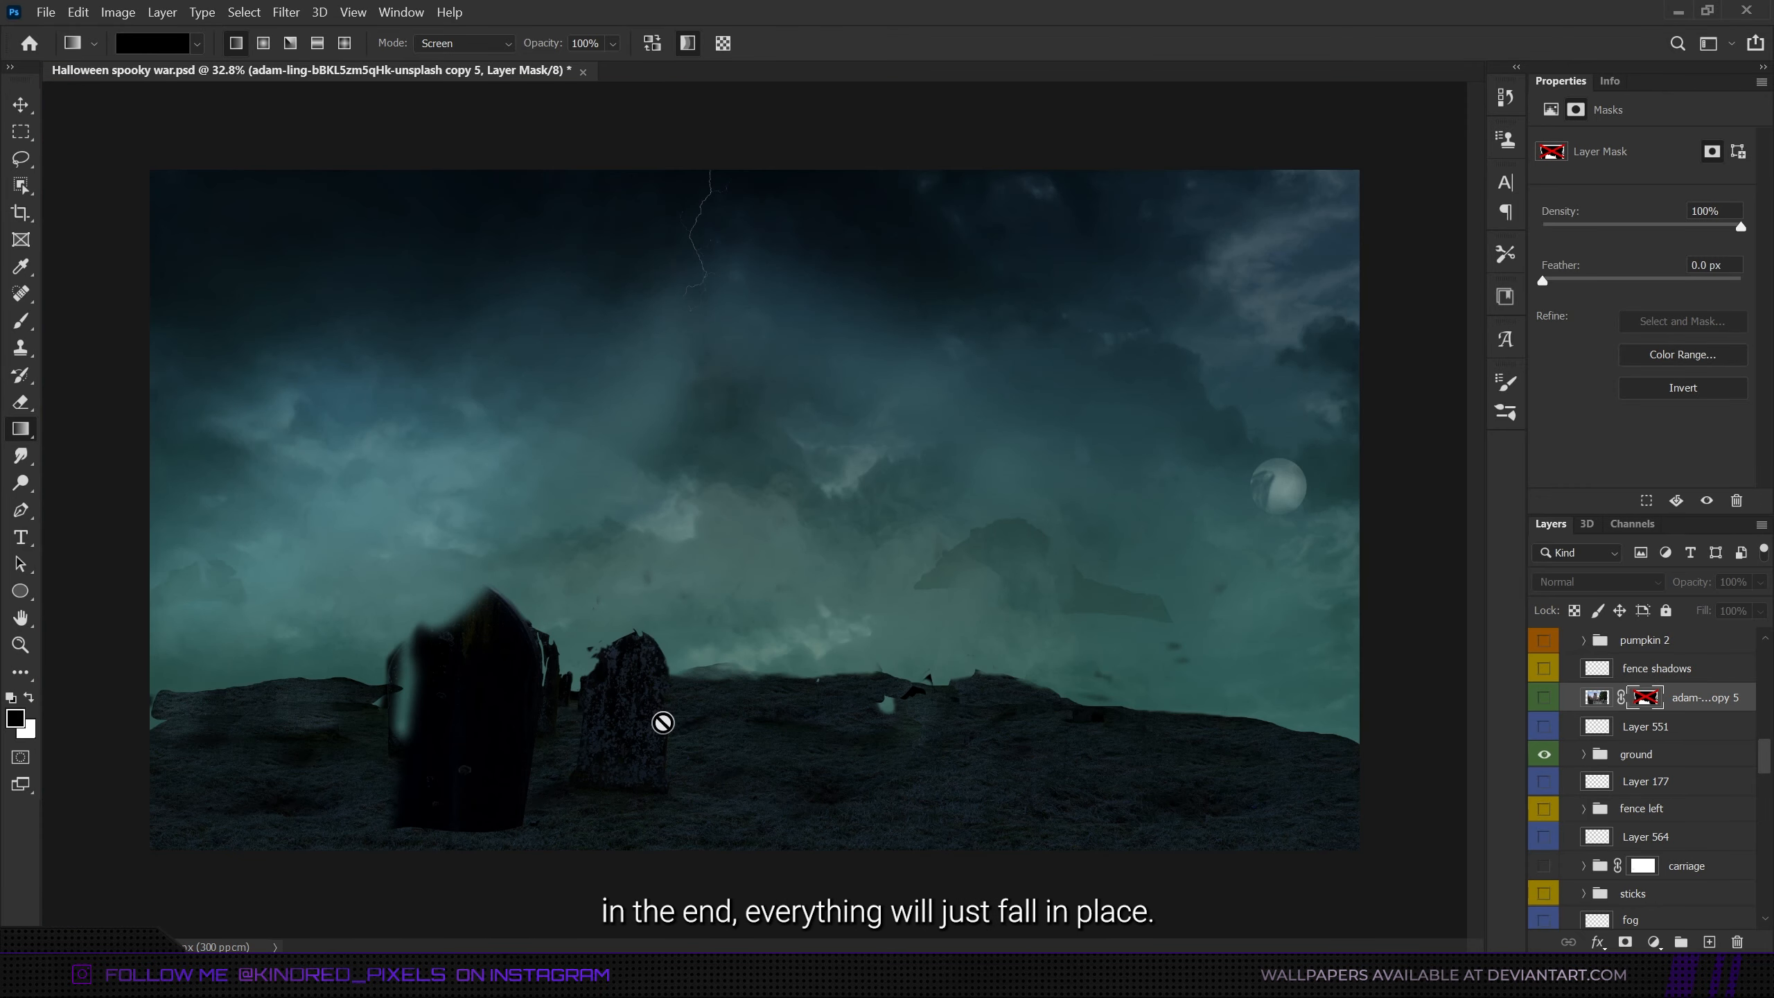
- Expand the ground group and look through its adjustment layers, nested ground sections and masks
{"action": "left_click", "coordinate": [1584, 754]}
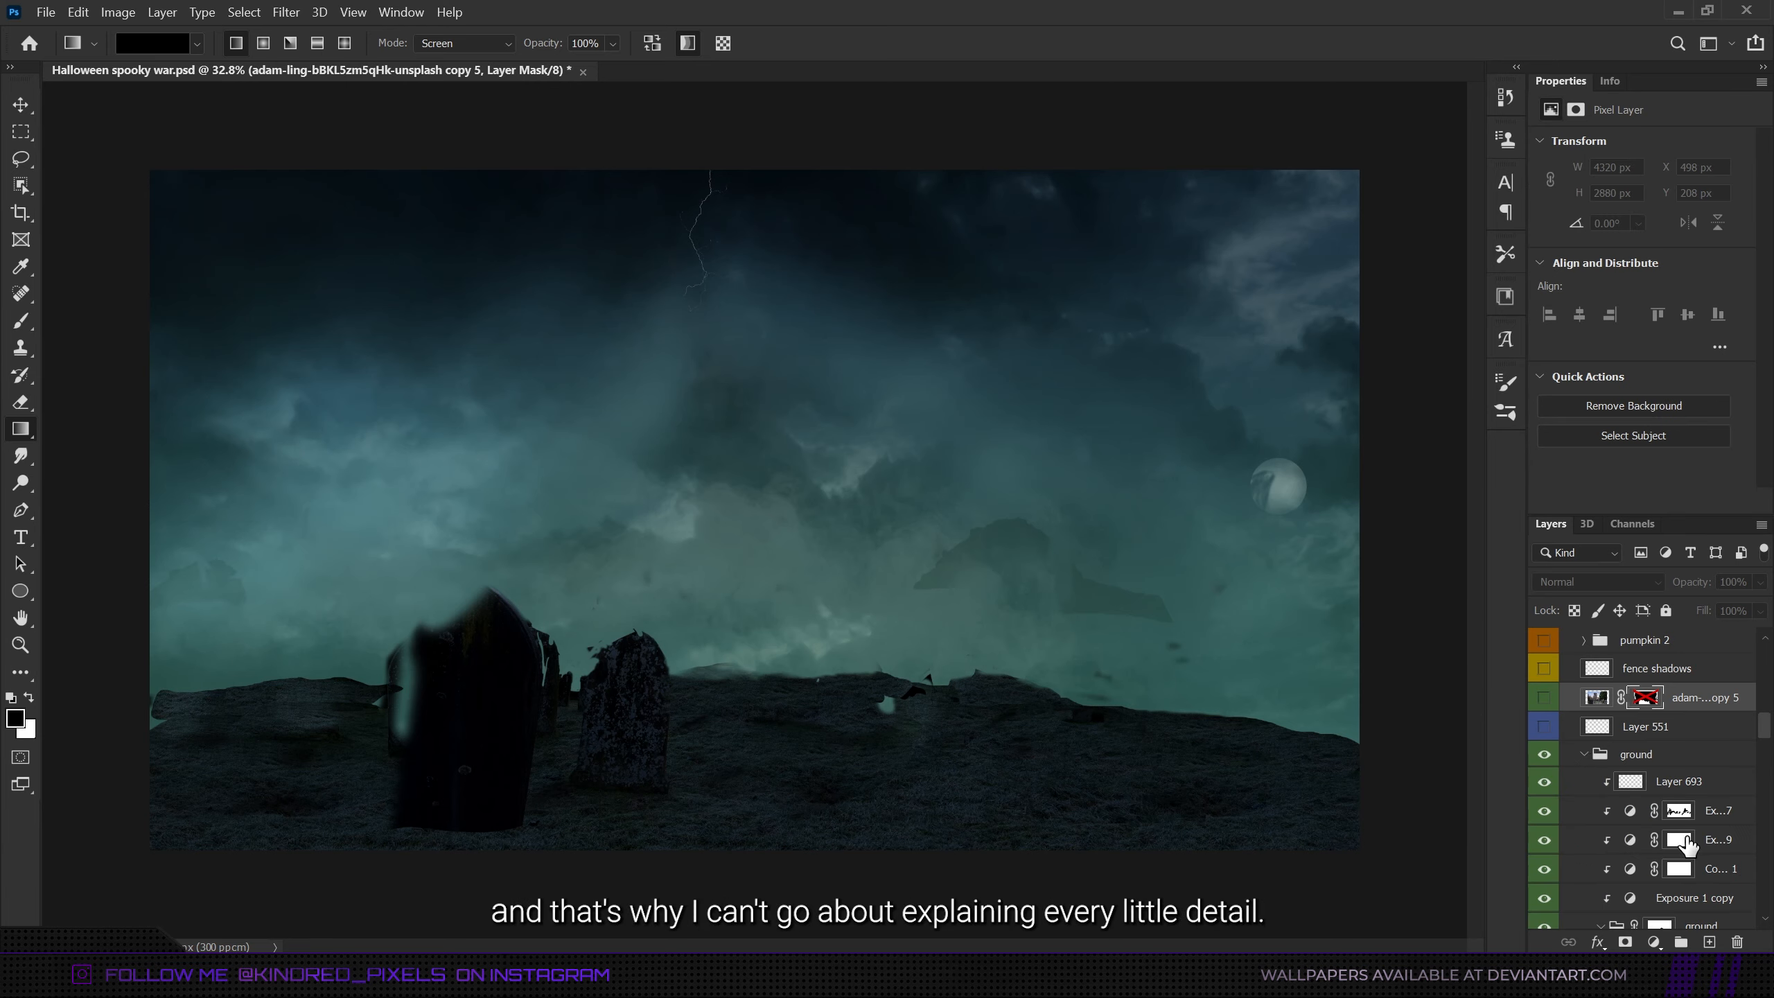
{"action": "scroll", "coordinate": [1688, 843], "scroll_direction": "down", "scroll_amount": 2}
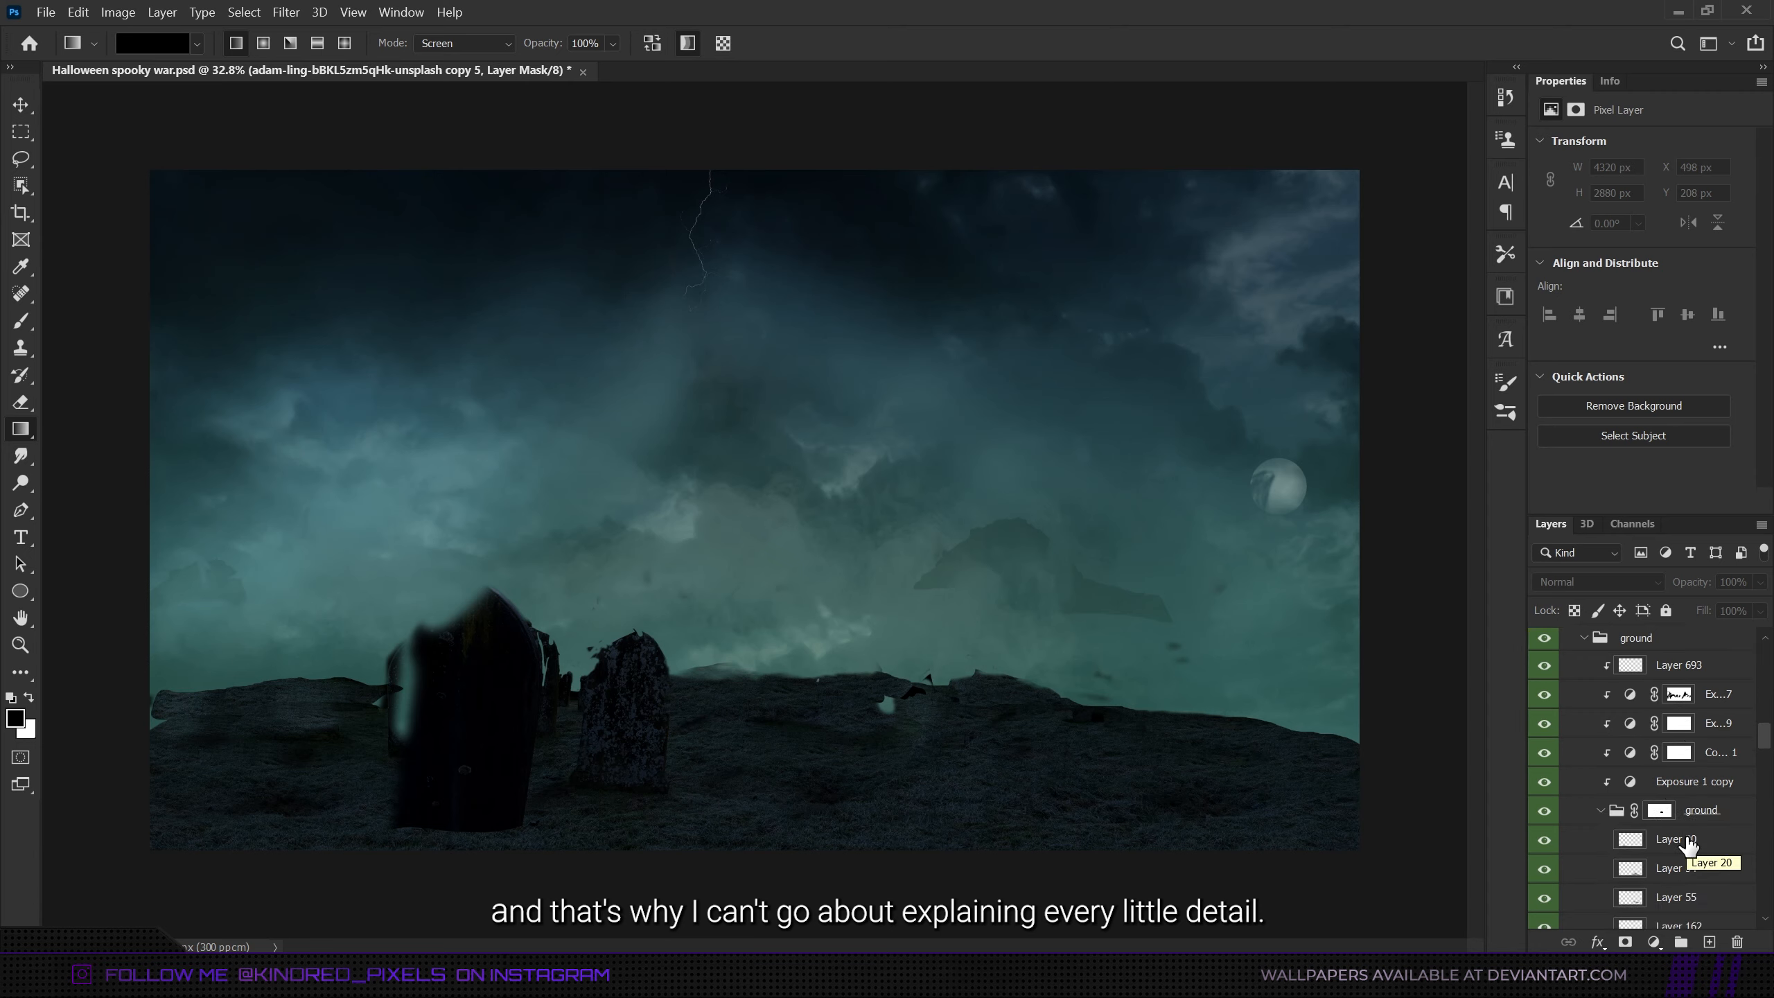
{"action": "scroll", "coordinate": [1688, 844], "scroll_direction": "down", "scroll_amount": 5}
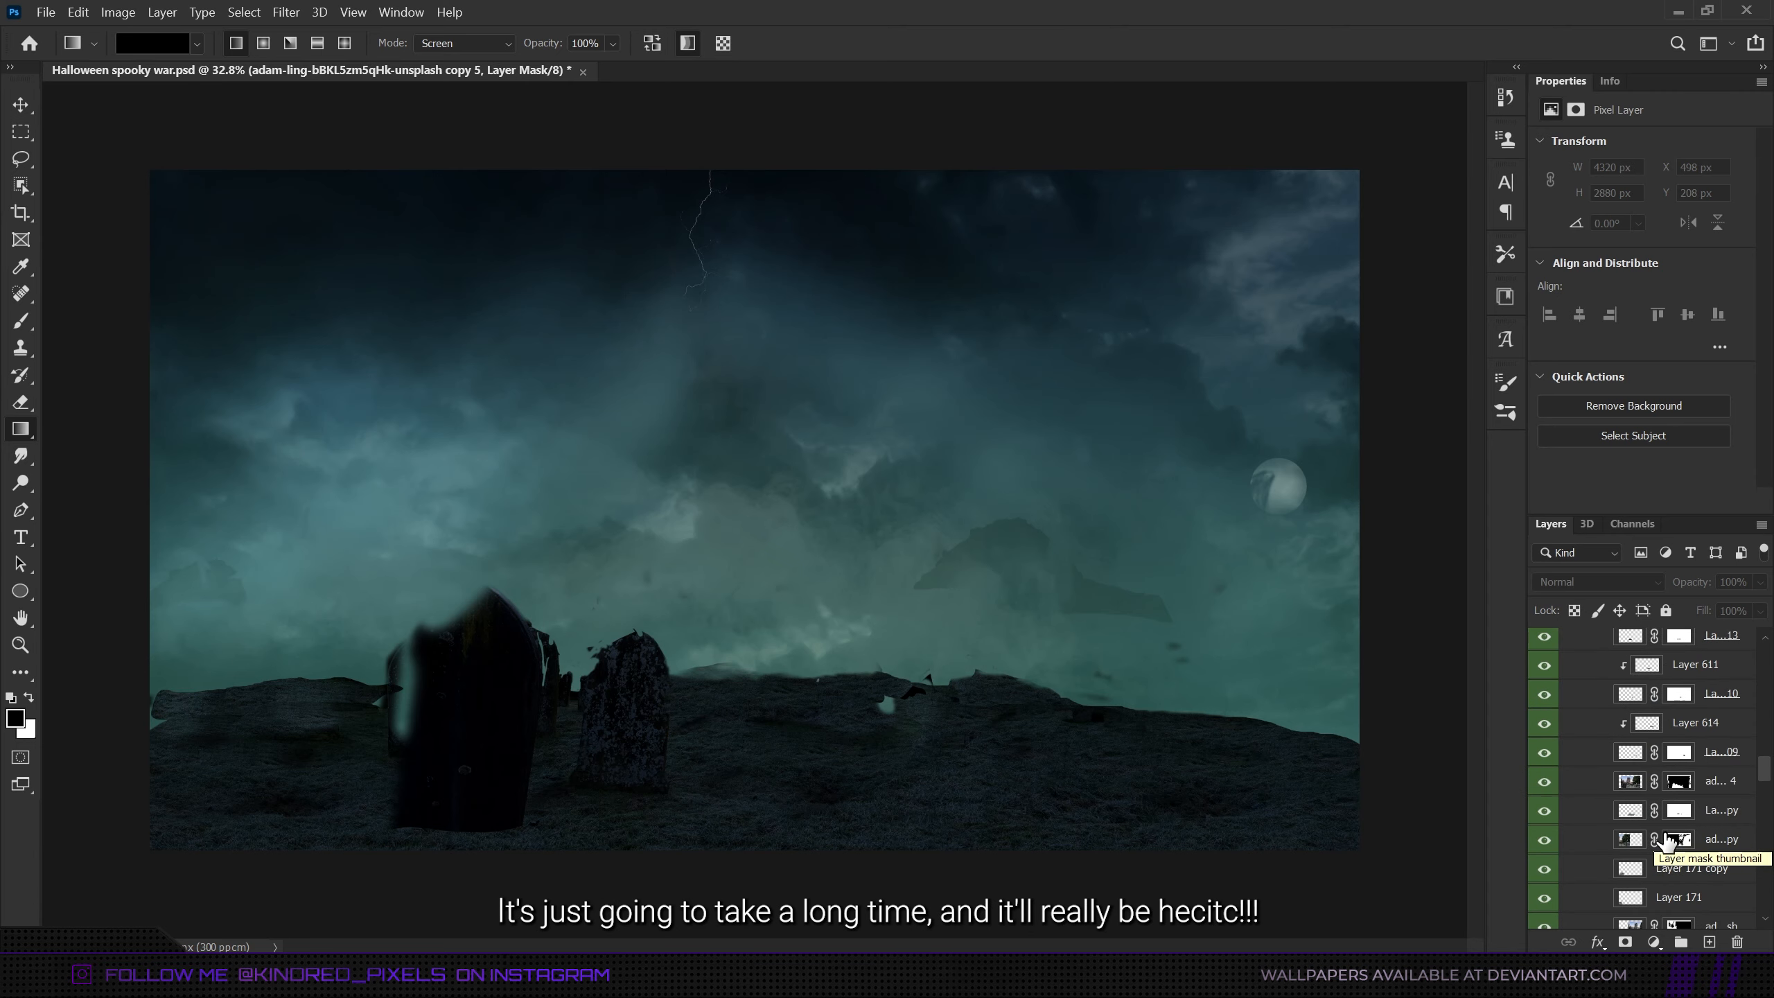
{"action": "scroll", "coordinate": [1666, 842], "scroll_direction": "down", "scroll_amount": 2}
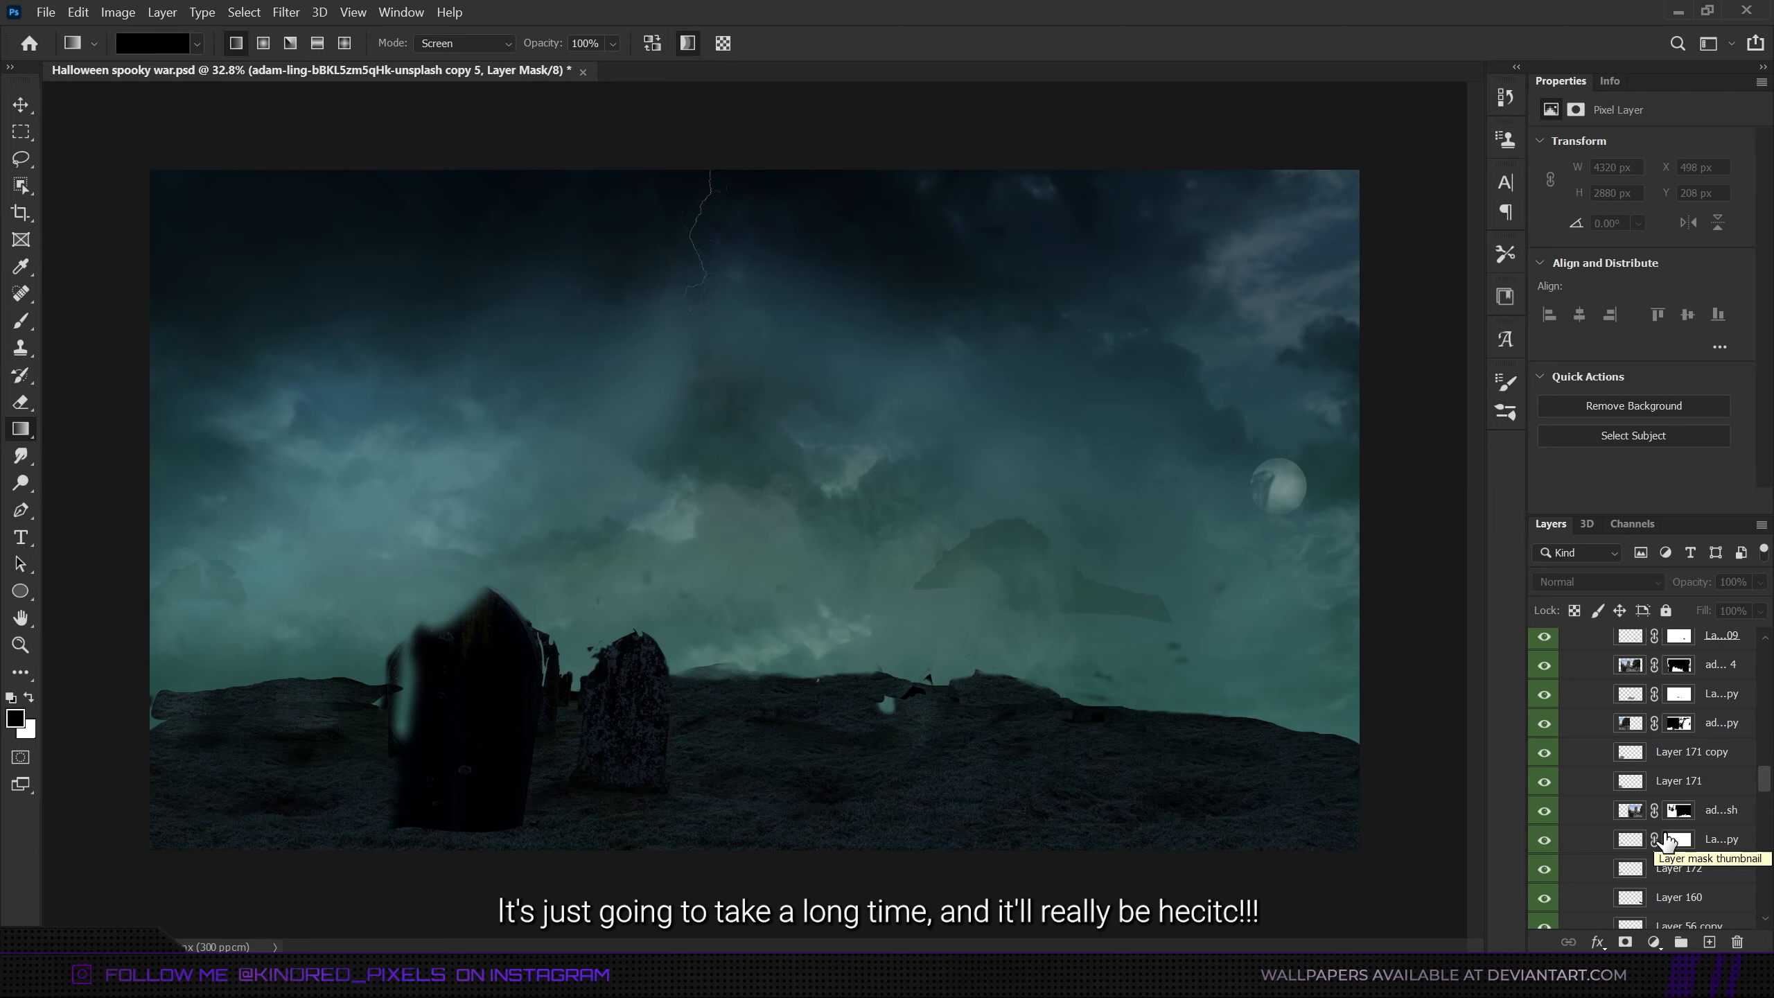
- Collapse the nested masked ground group inside the green-coded ground group
{"action": "scroll", "coordinate": [1666, 842], "scroll_direction": "up", "scroll_amount": 4}
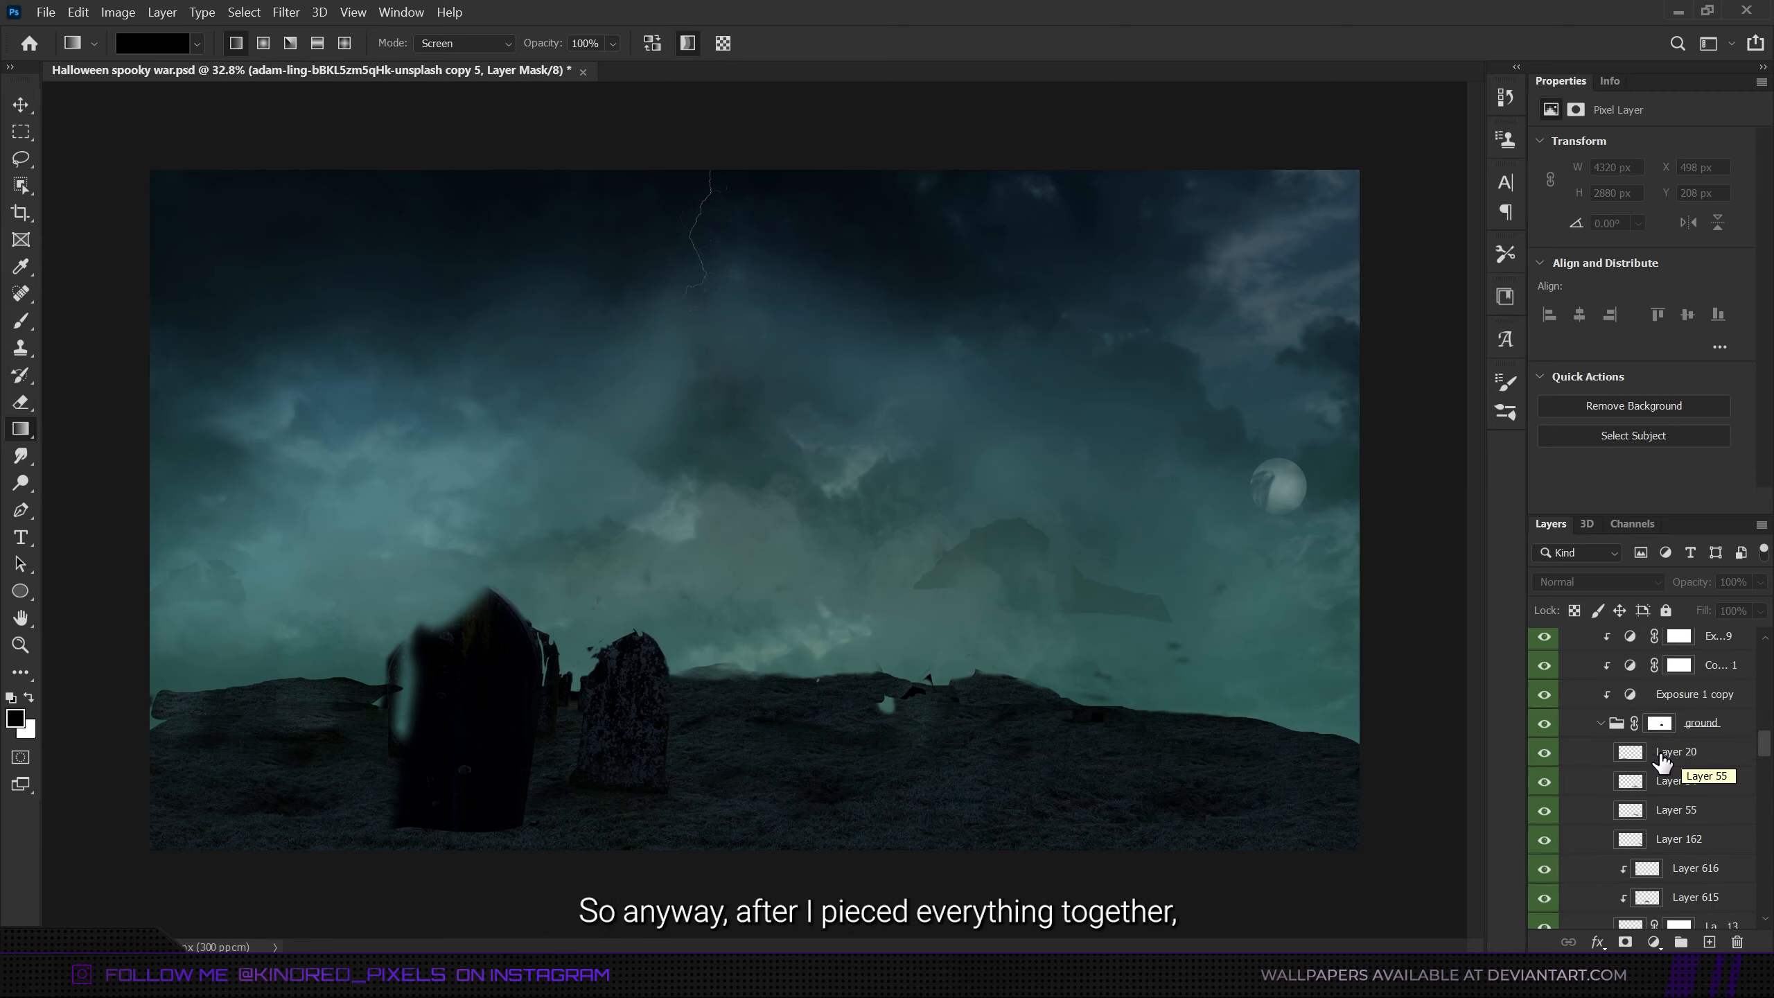
{"action": "left_click", "coordinate": [1602, 753]}
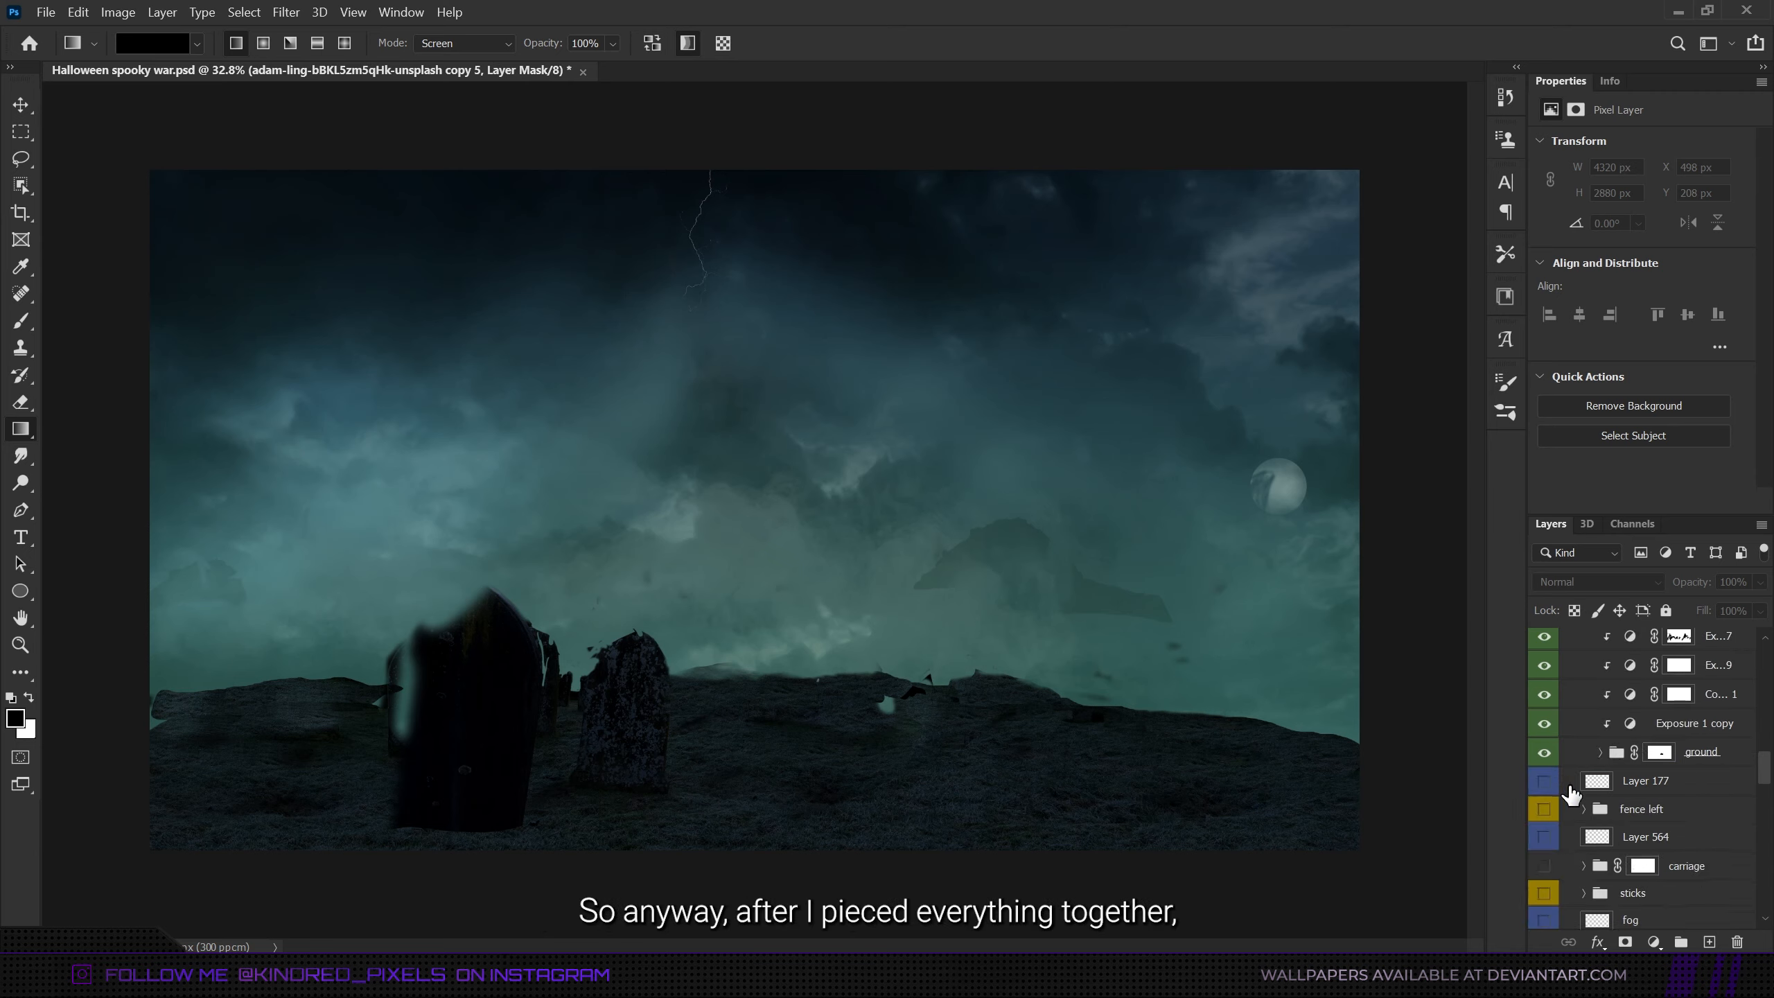
{"action": "scroll", "coordinate": [1598, 794], "scroll_direction": "up", "scroll_amount": 2}
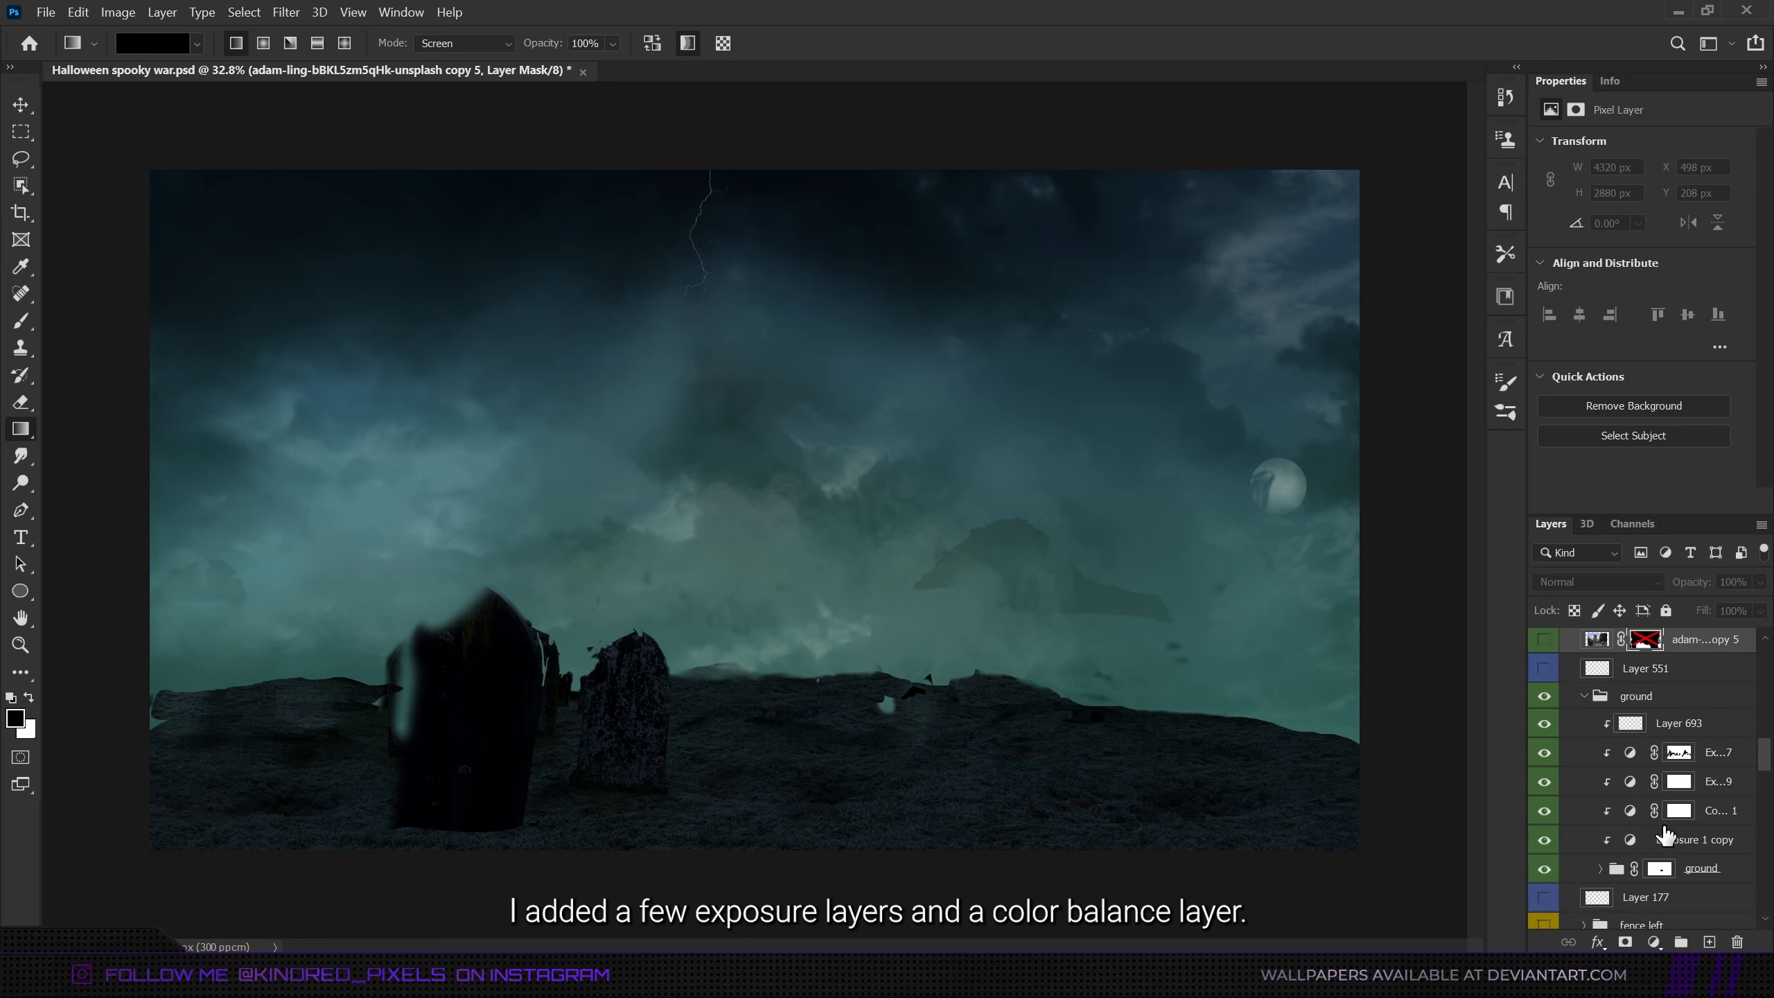
- Compare the ground without its exposure and color balance adjustments by hiding those clipped layers and showing them all again
{"action": "left_click", "coordinate": [1674, 842]}
{"action": "left_click", "coordinate": [1544, 839]}
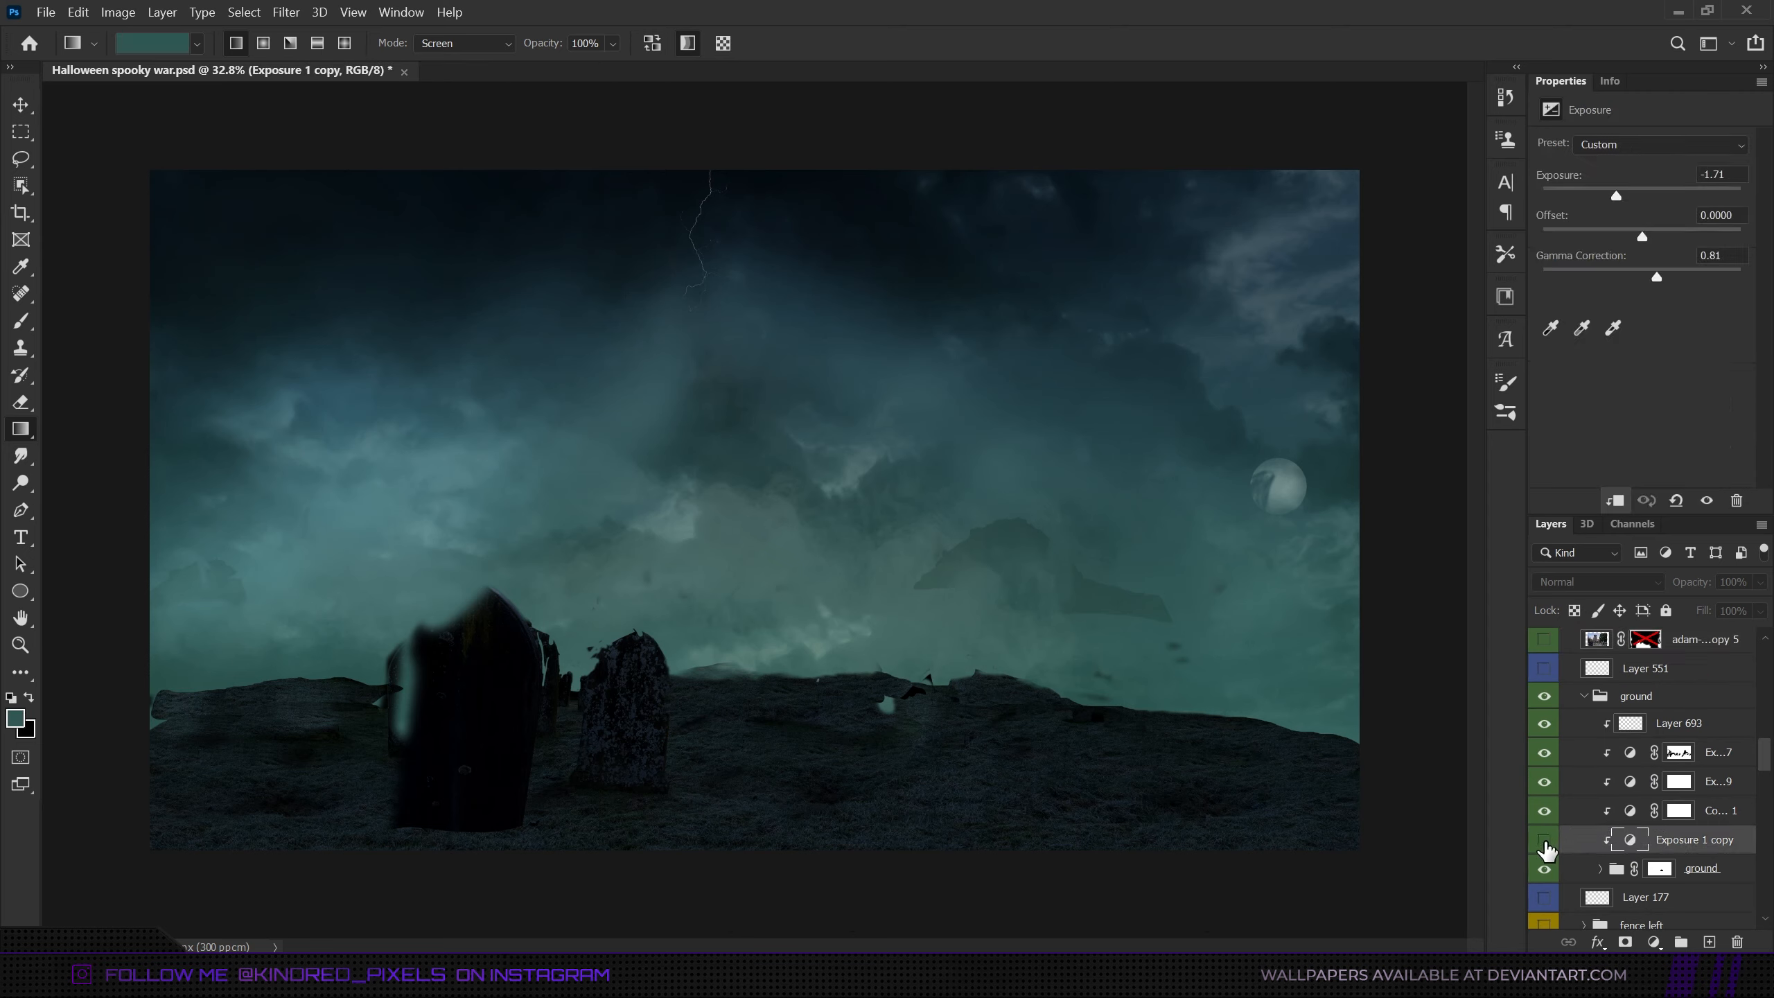
{"action": "left_click", "coordinate": [1544, 781]}
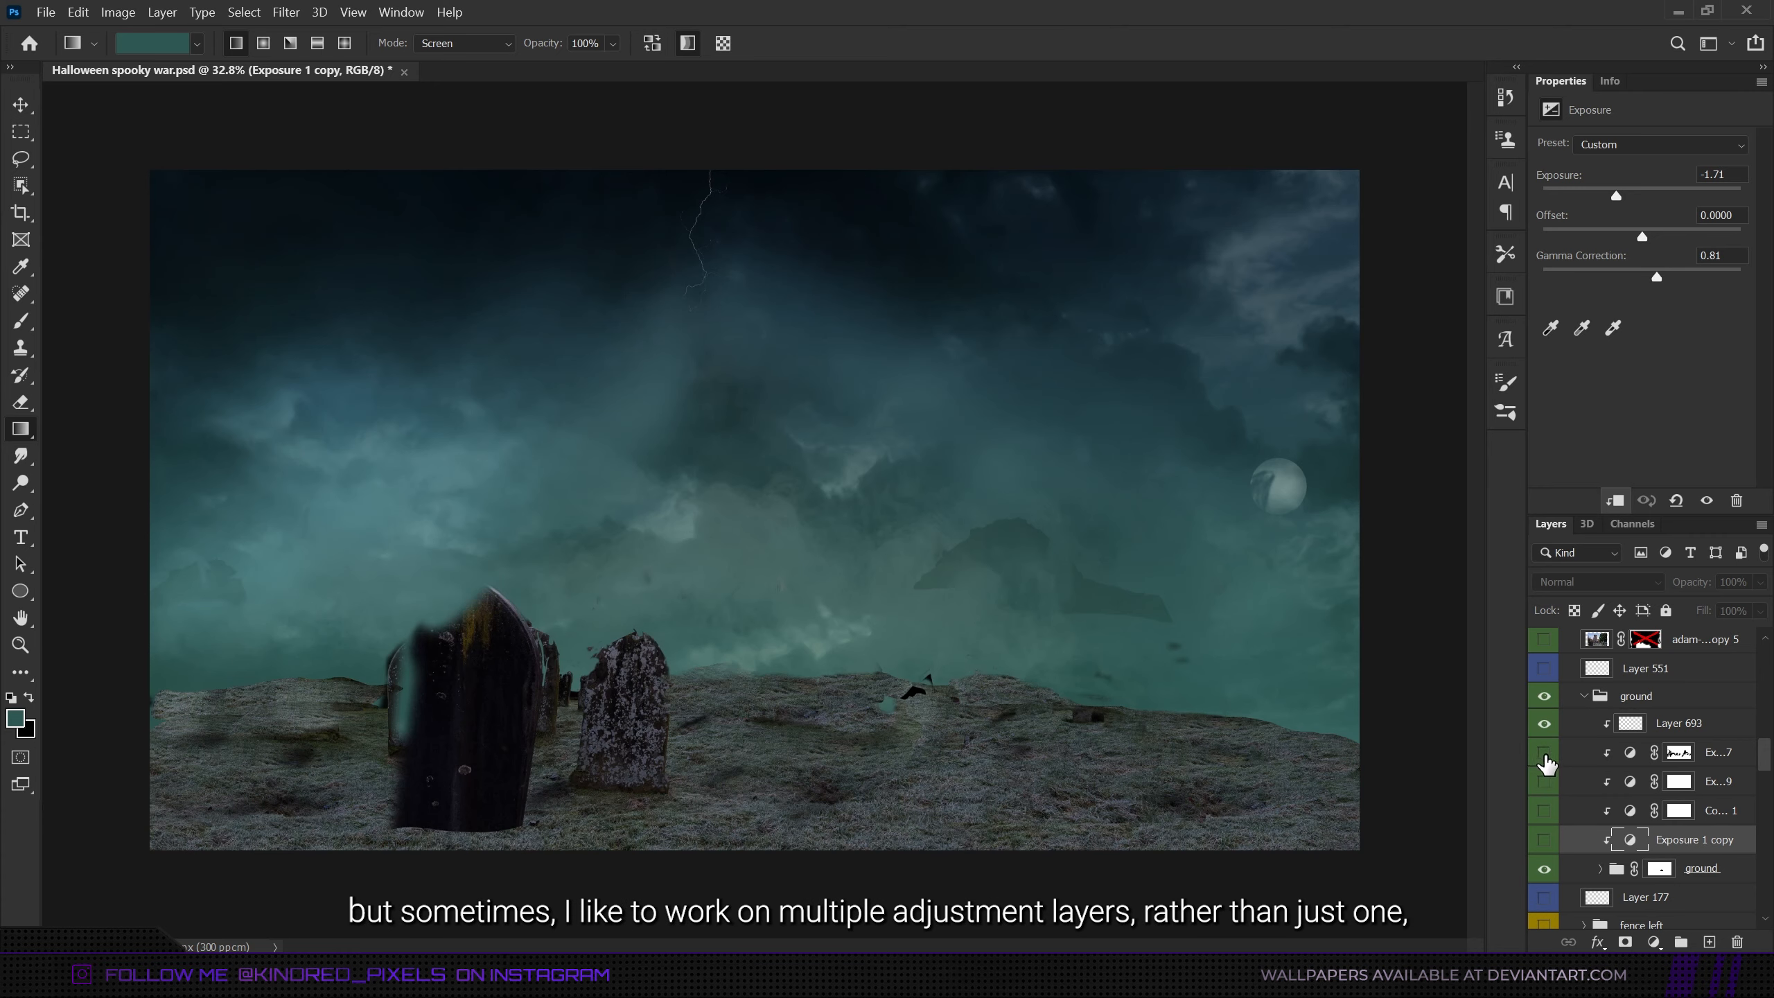
{"action": "left_click", "coordinate": [1544, 753]}
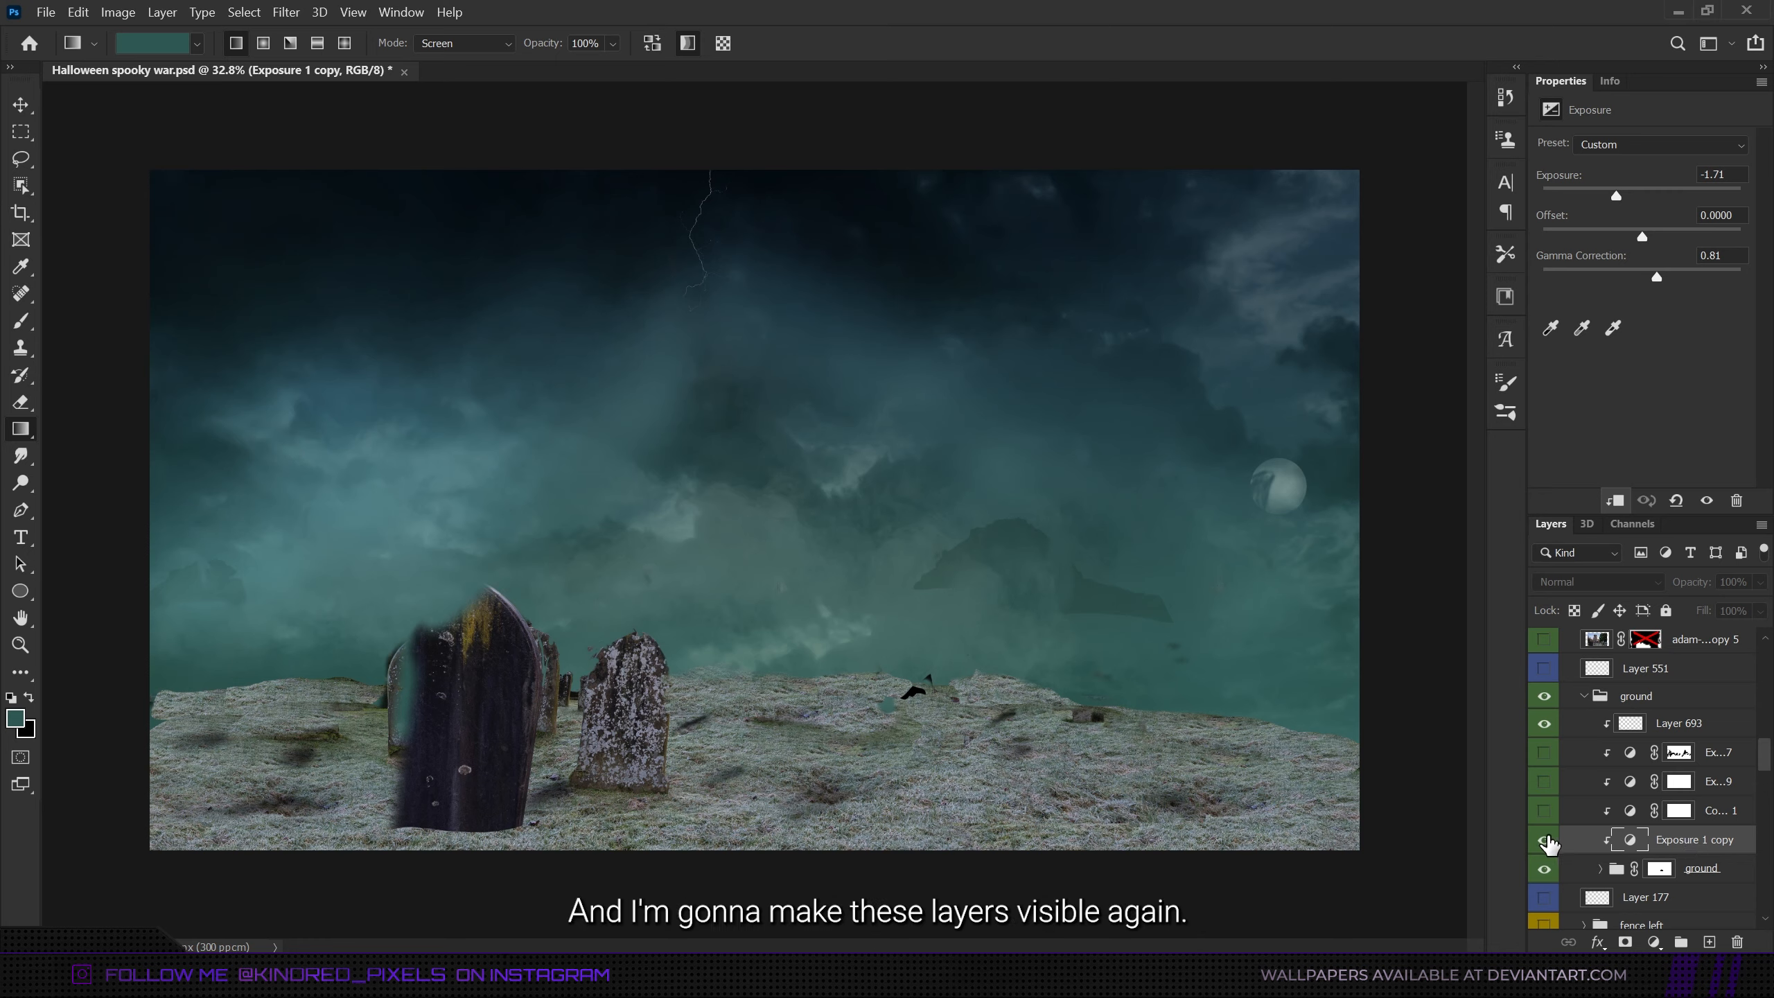
{"action": "left_click_drag", "start_coordinate": [1544, 839], "coordinate": [1546, 769]}
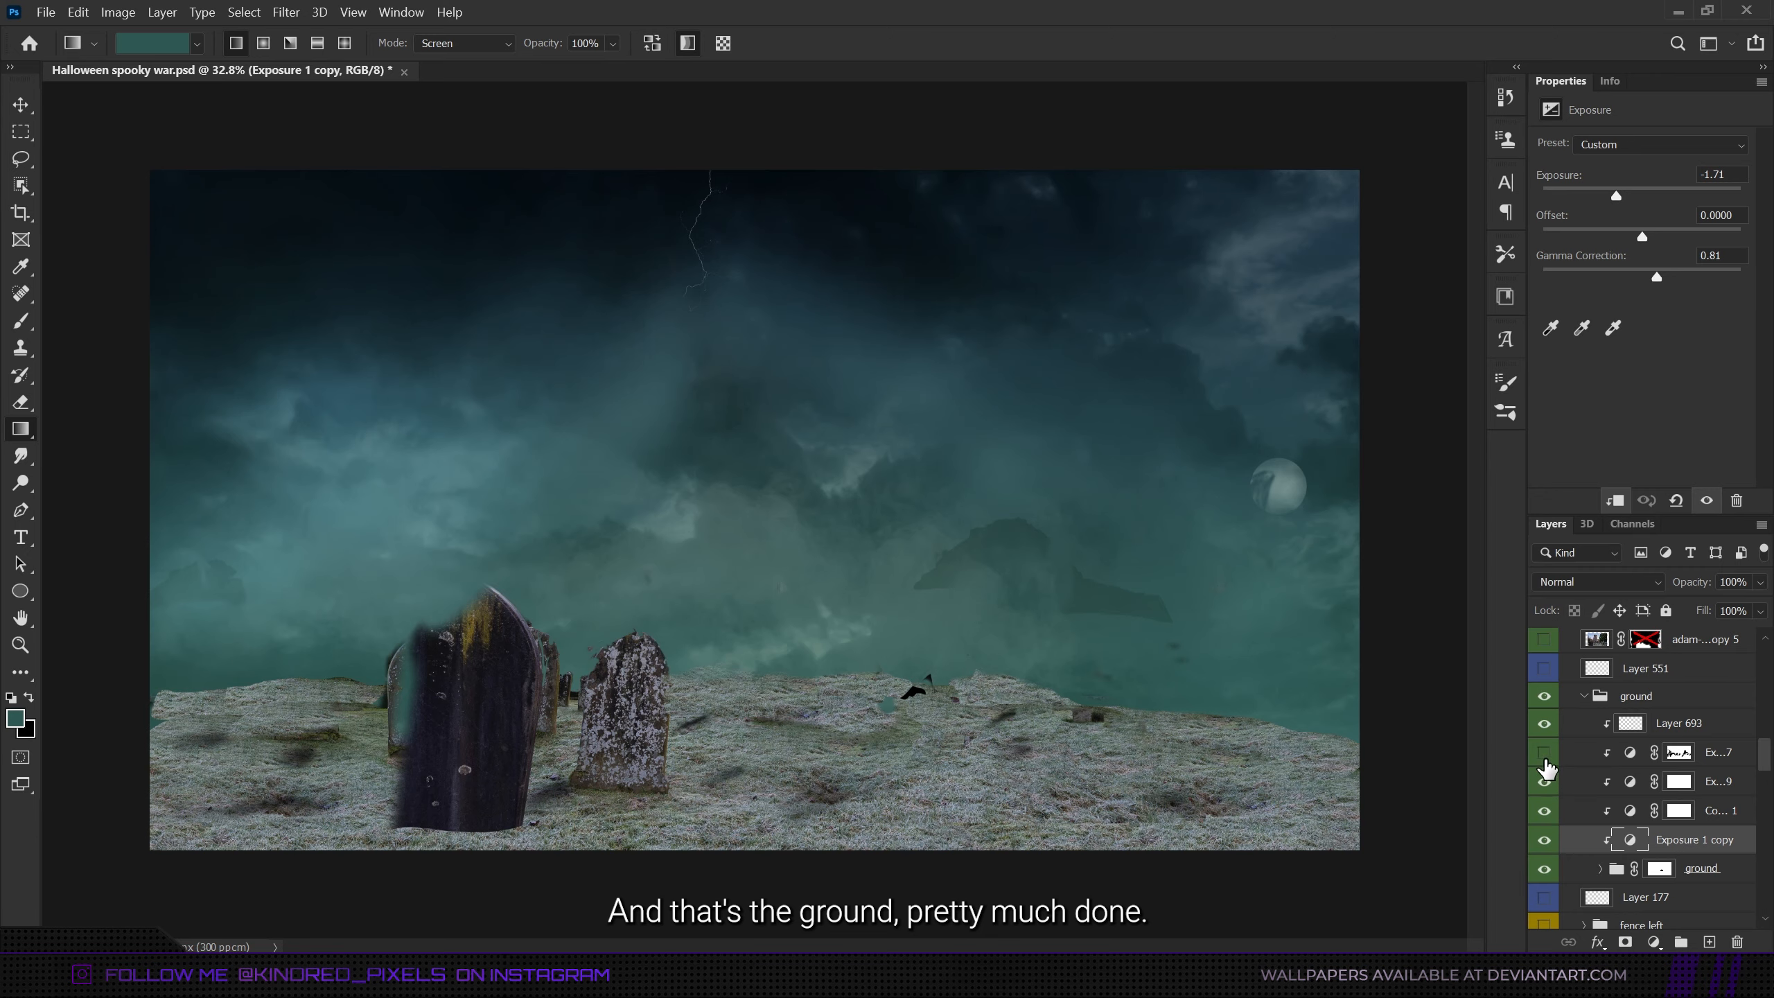
- Collapse the ground group and make the gravestones group, the cross group and the separate gravestone layer visible
{"action": "left_click", "coordinate": [1585, 695]}
{"action": "scroll", "coordinate": [1591, 730], "scroll_direction": "up", "scroll_amount": 2}
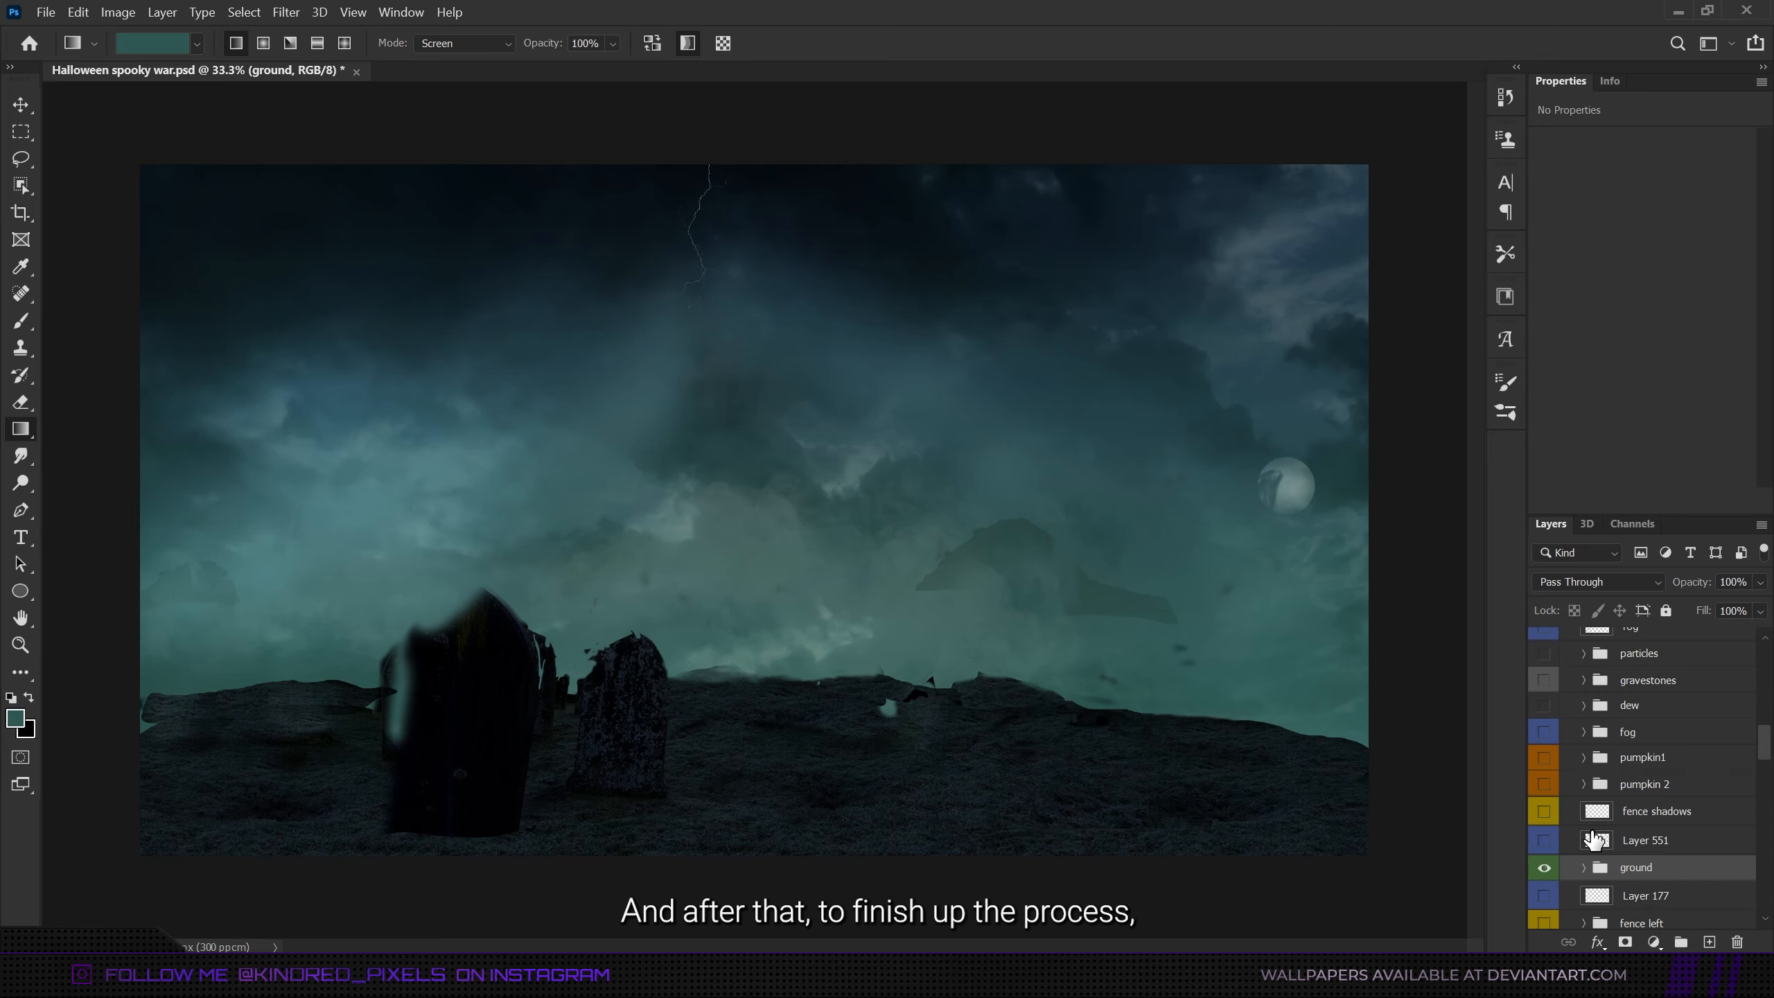
{"action": "scroll", "coordinate": [1595, 838], "scroll_direction": "up", "scroll_amount": 2}
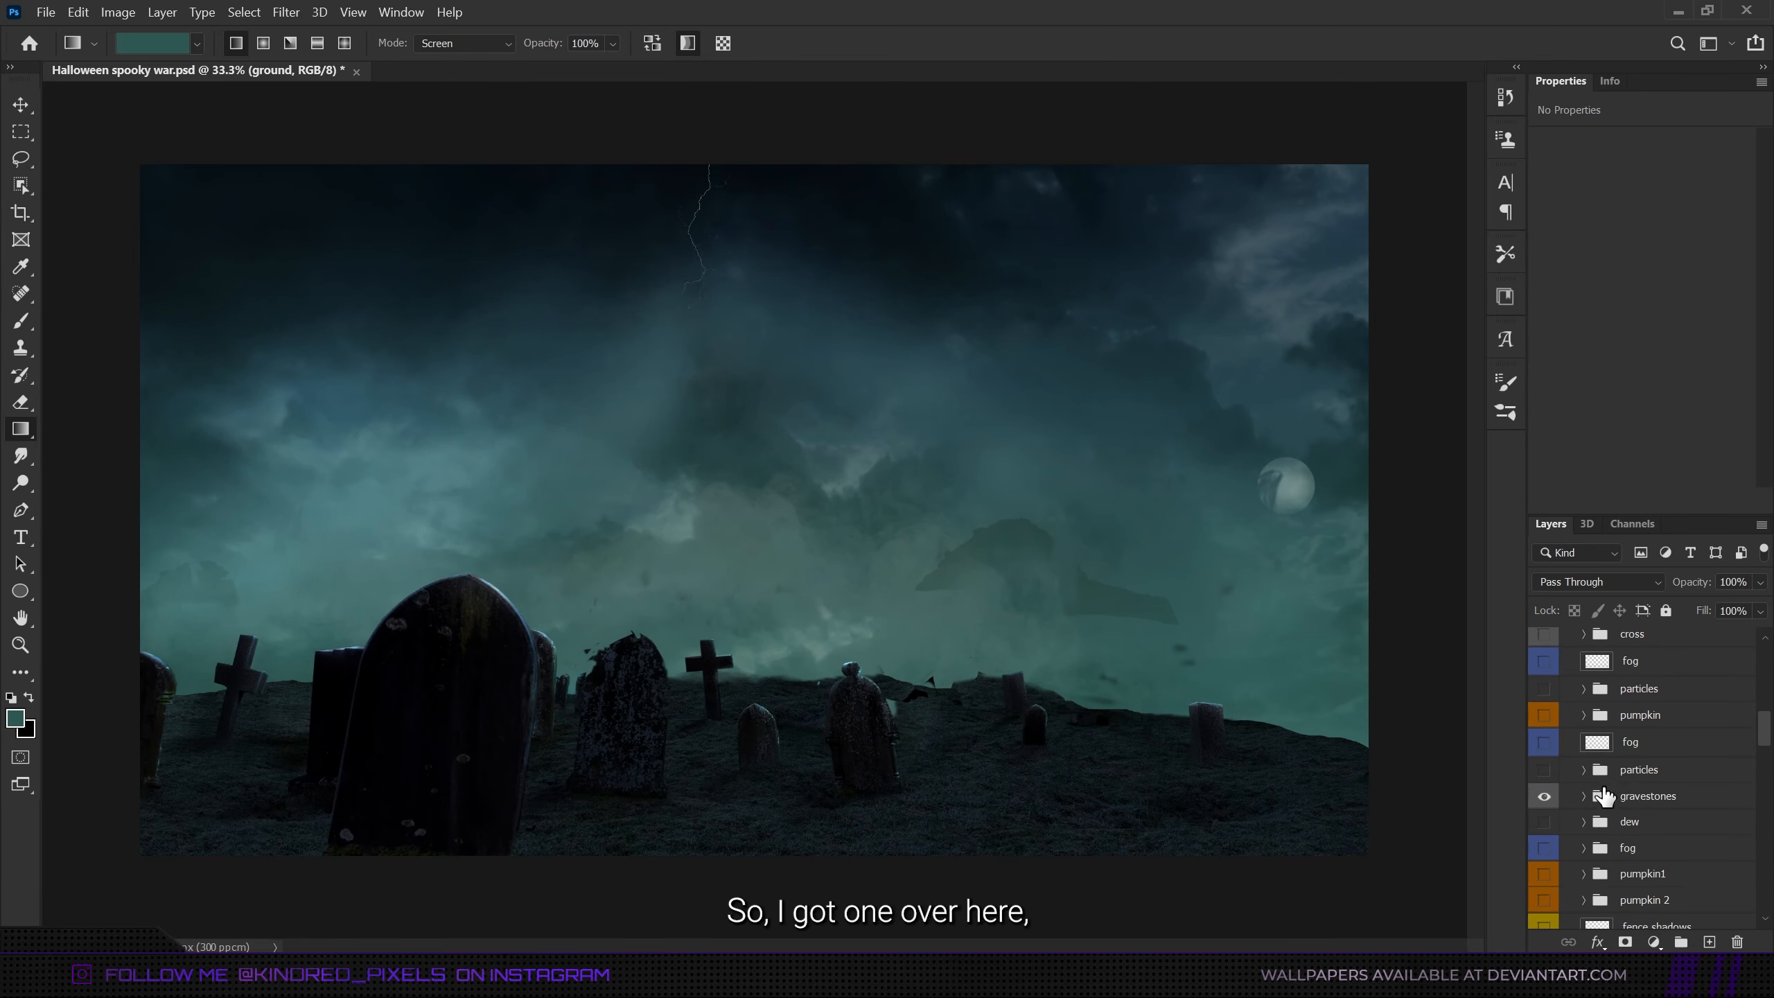
{"action": "scroll", "coordinate": [1532, 785], "scroll_direction": "up", "scroll_amount": 4}
{"action": "left_click", "coordinate": [1543, 691]}
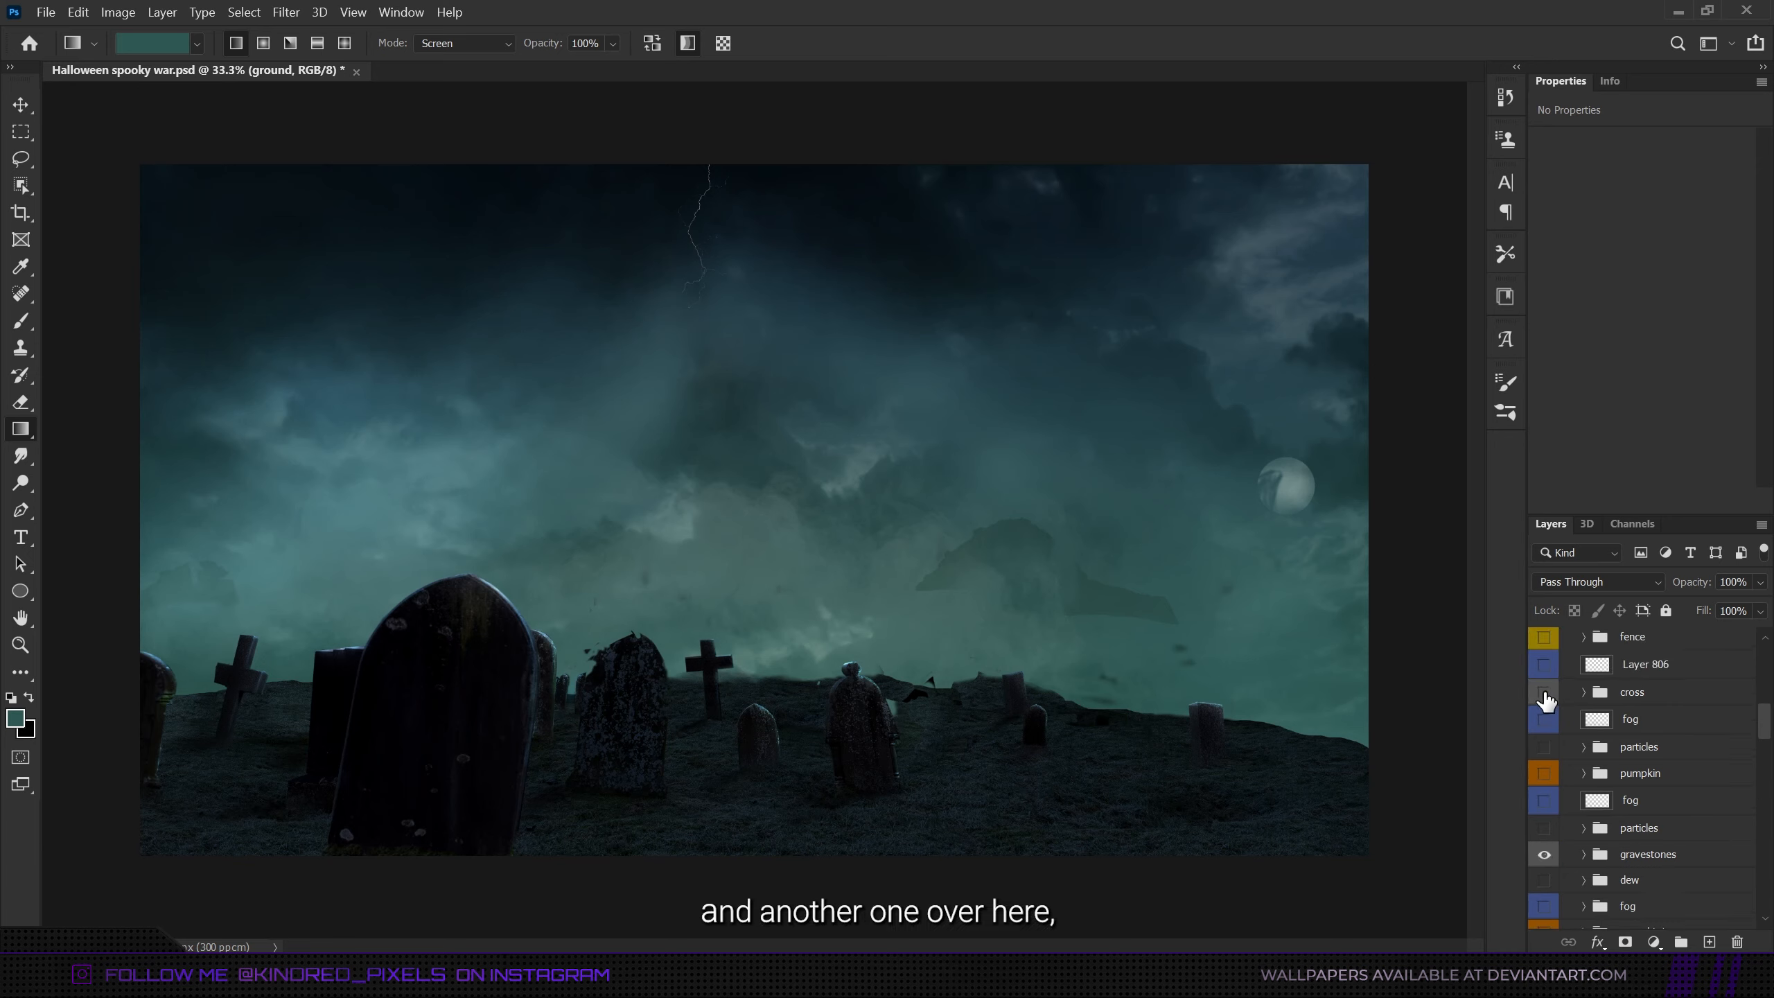
{"action": "scroll", "coordinate": [1556, 667], "scroll_direction": "up", "scroll_amount": 6}
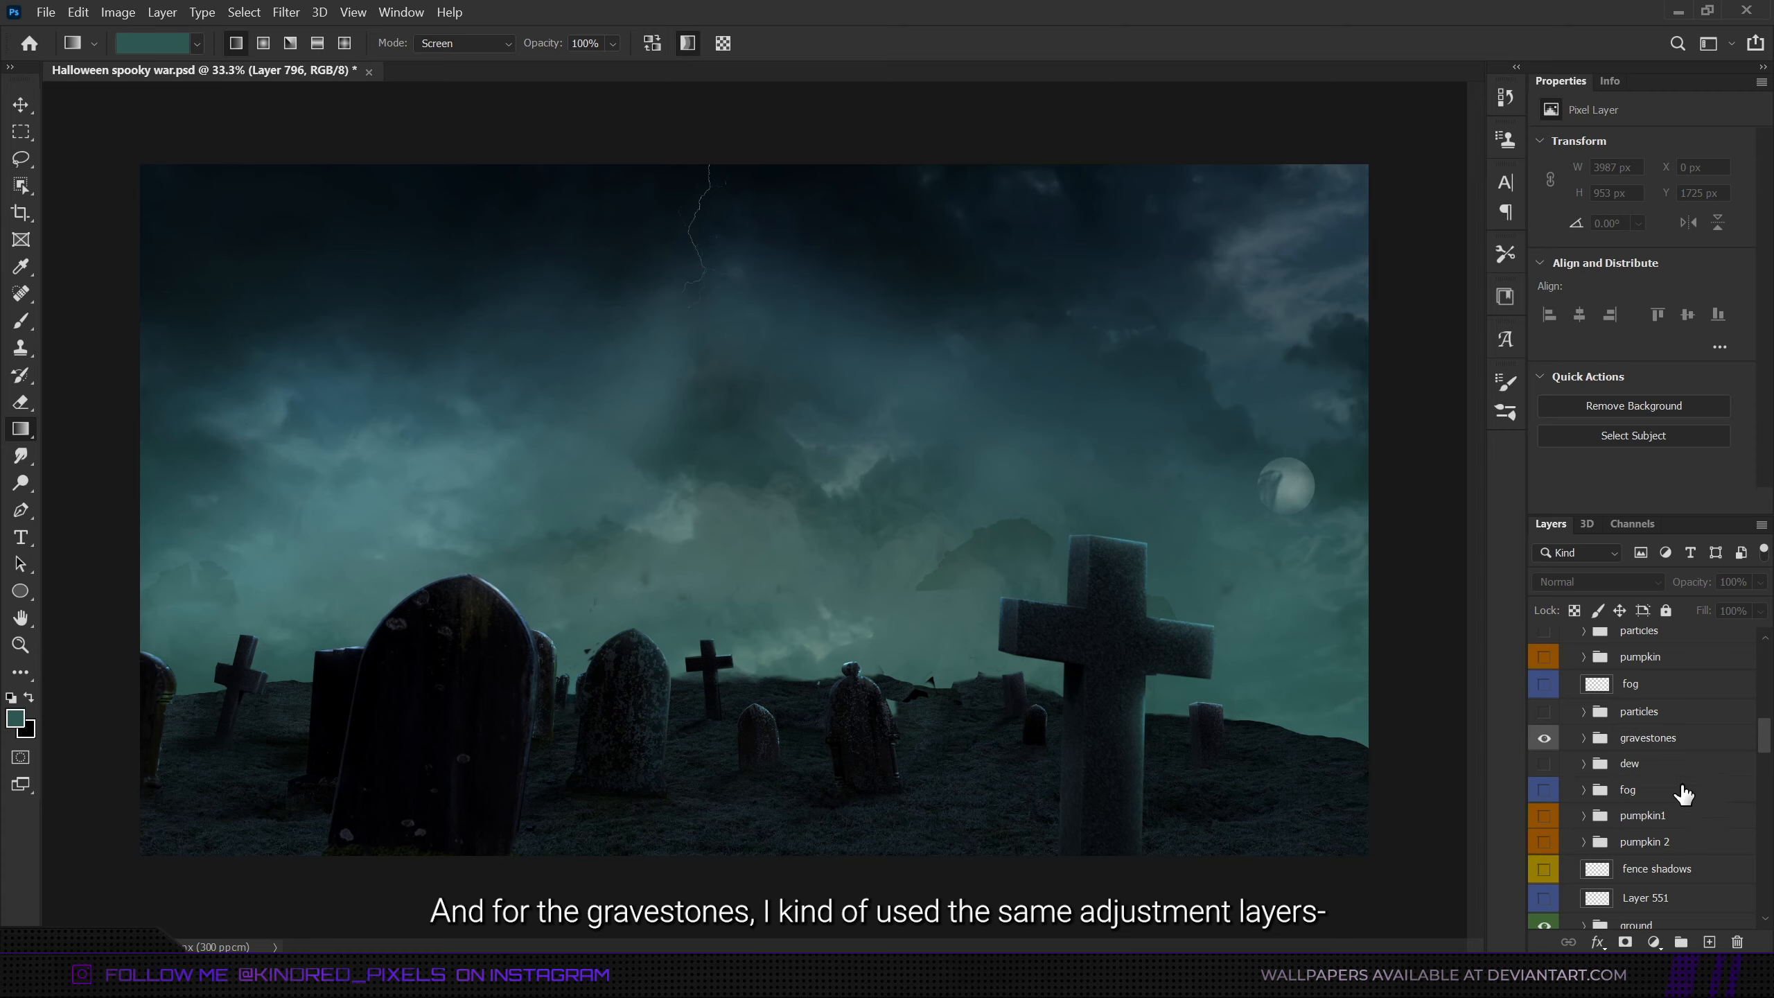
- Expand the gravestones group, hide and reshow its hue/saturation, exposure and color balance adjustments for comparison, and collapse it
{"action": "scroll", "coordinate": [1654, 768], "scroll_direction": "down", "scroll_amount": 1}
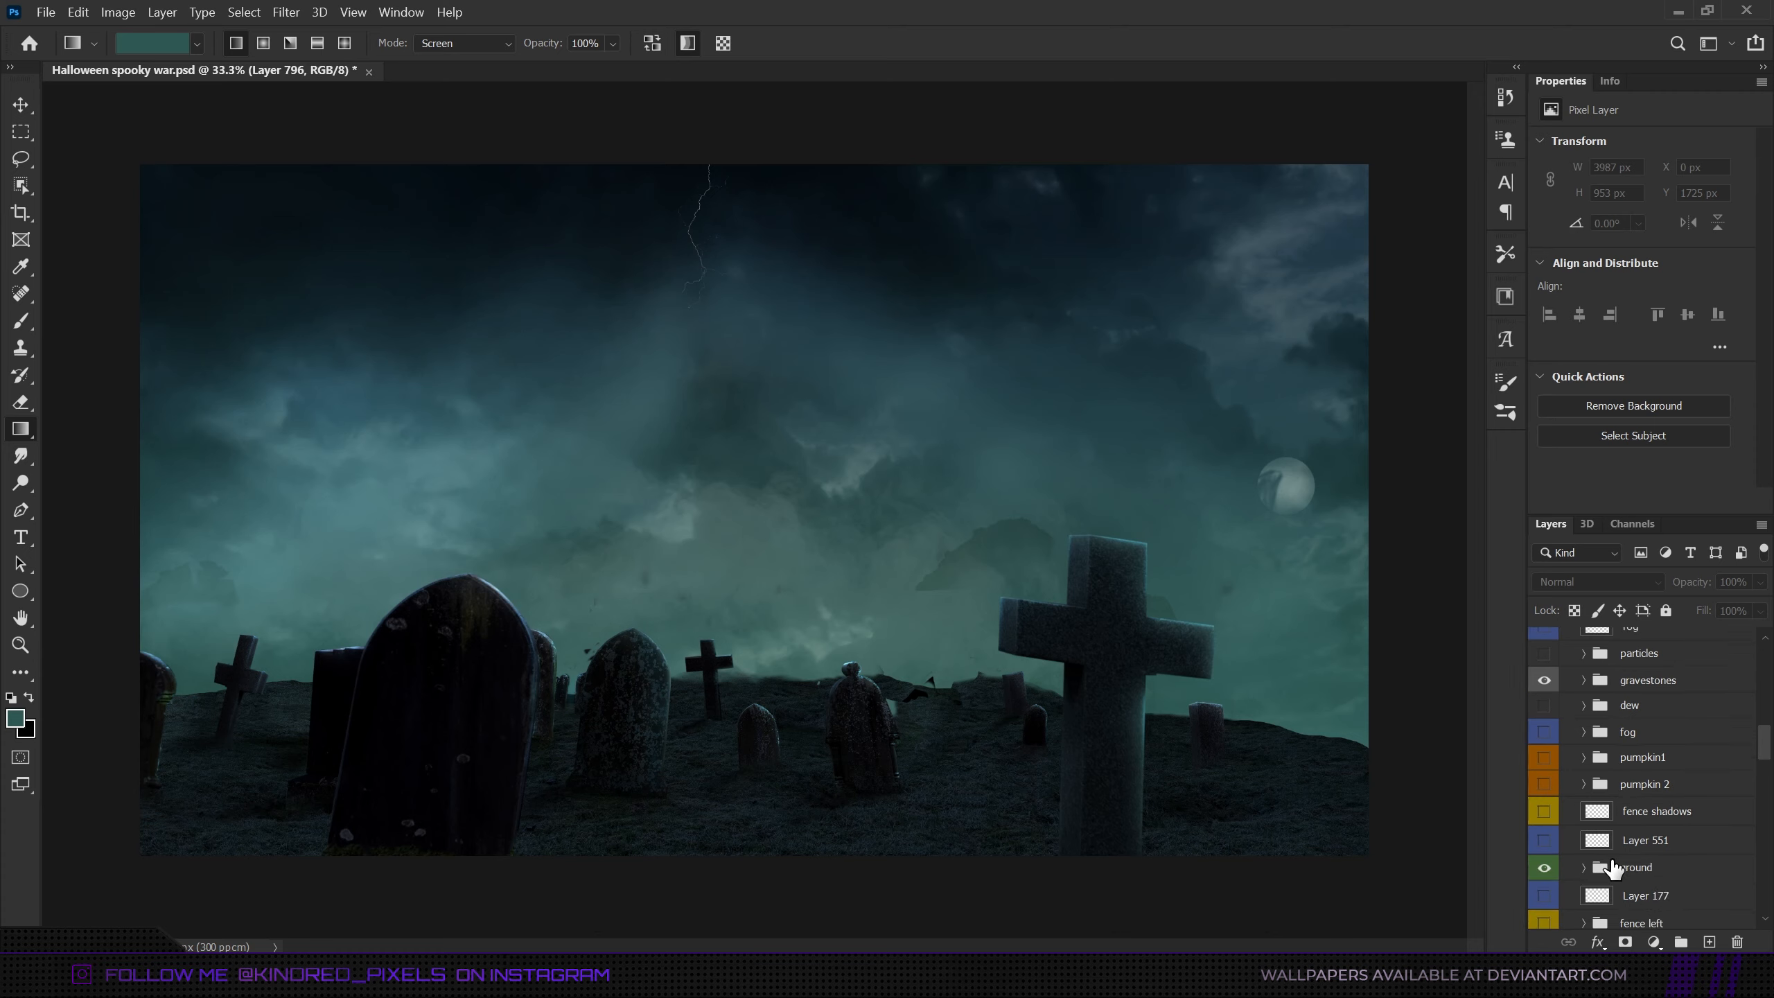
{"action": "scroll", "coordinate": [1614, 868], "scroll_direction": "up", "scroll_amount": 4}
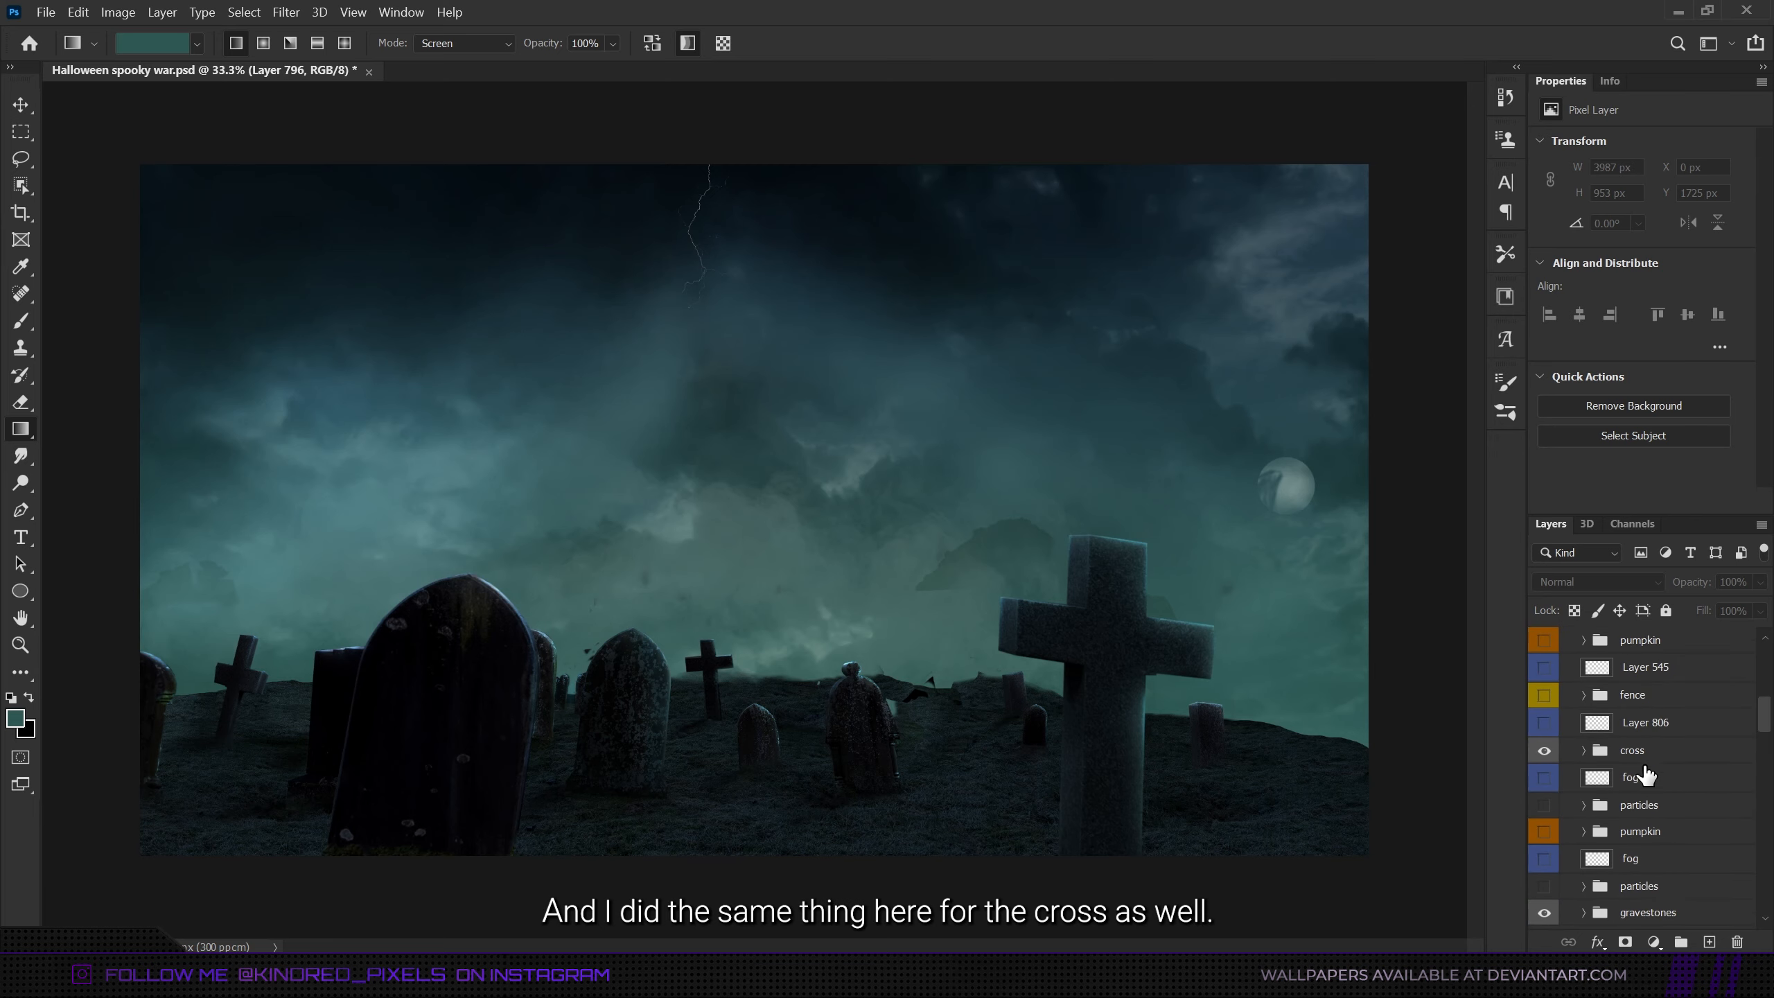
{"action": "scroll", "coordinate": [1587, 747], "scroll_direction": "down", "scroll_amount": 3}
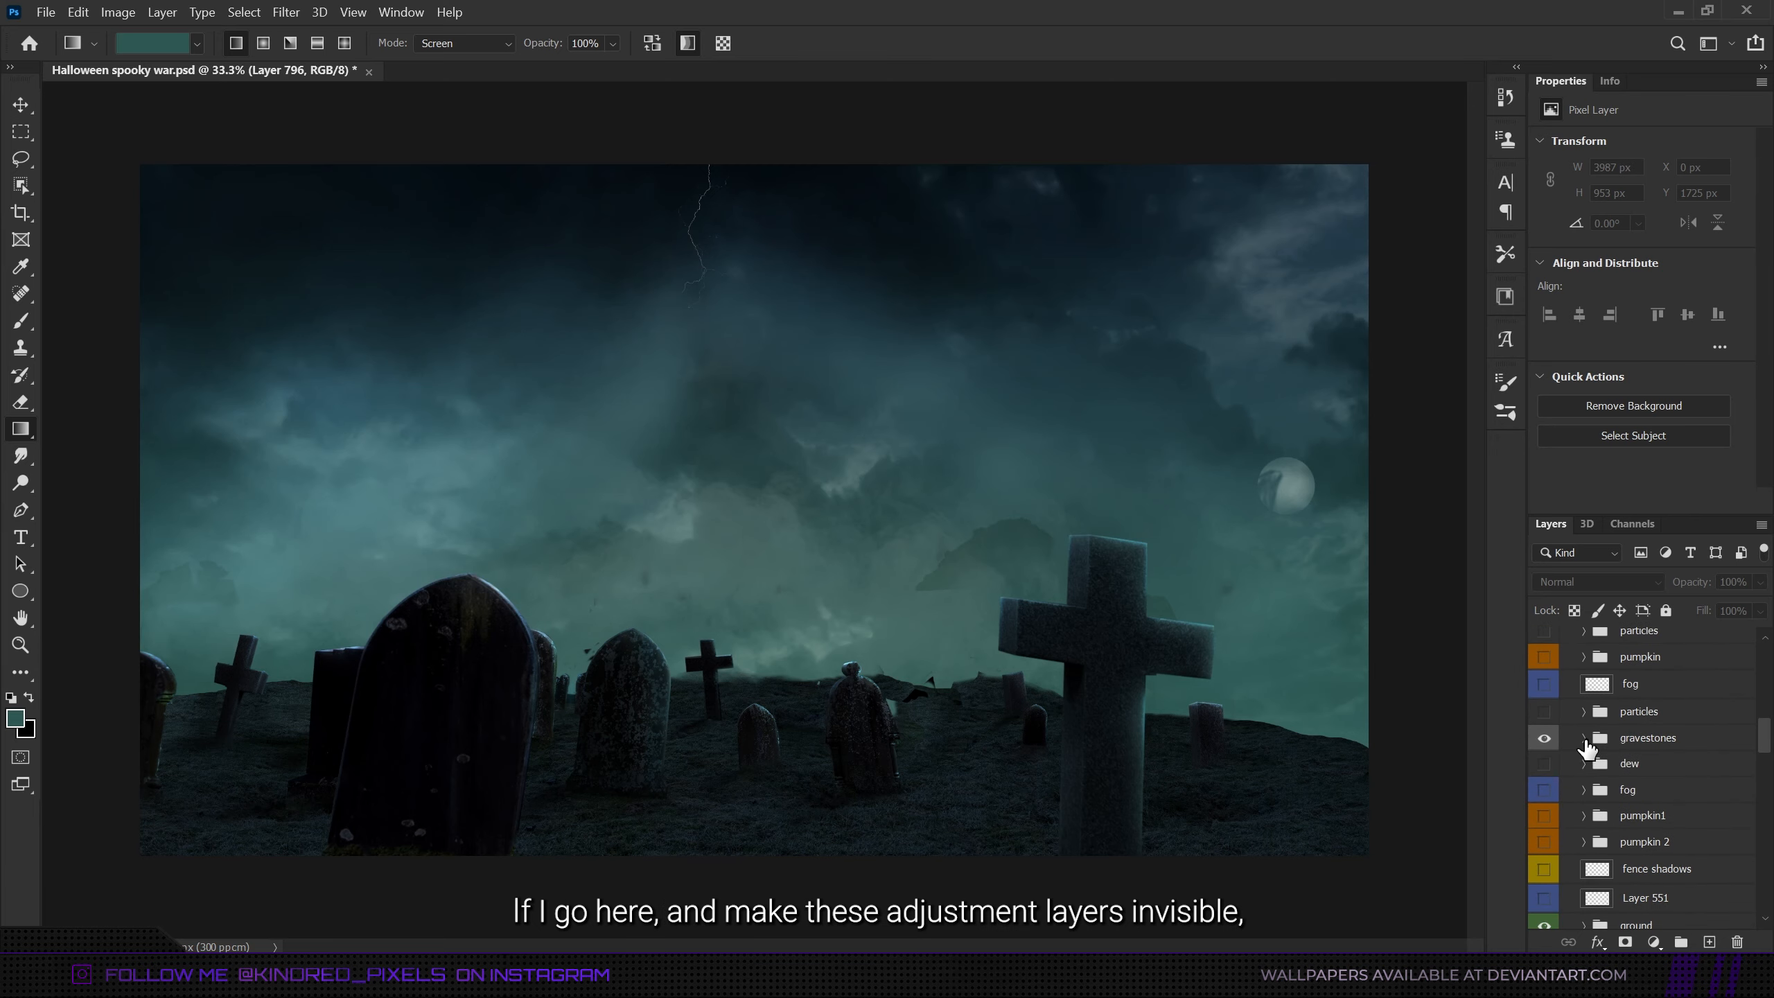
{"action": "left_click", "coordinate": [1584, 737]}
{"action": "scroll", "coordinate": [1586, 748], "scroll_direction": "down", "scroll_amount": 2}
{"action": "left_click", "coordinate": [1544, 765]}
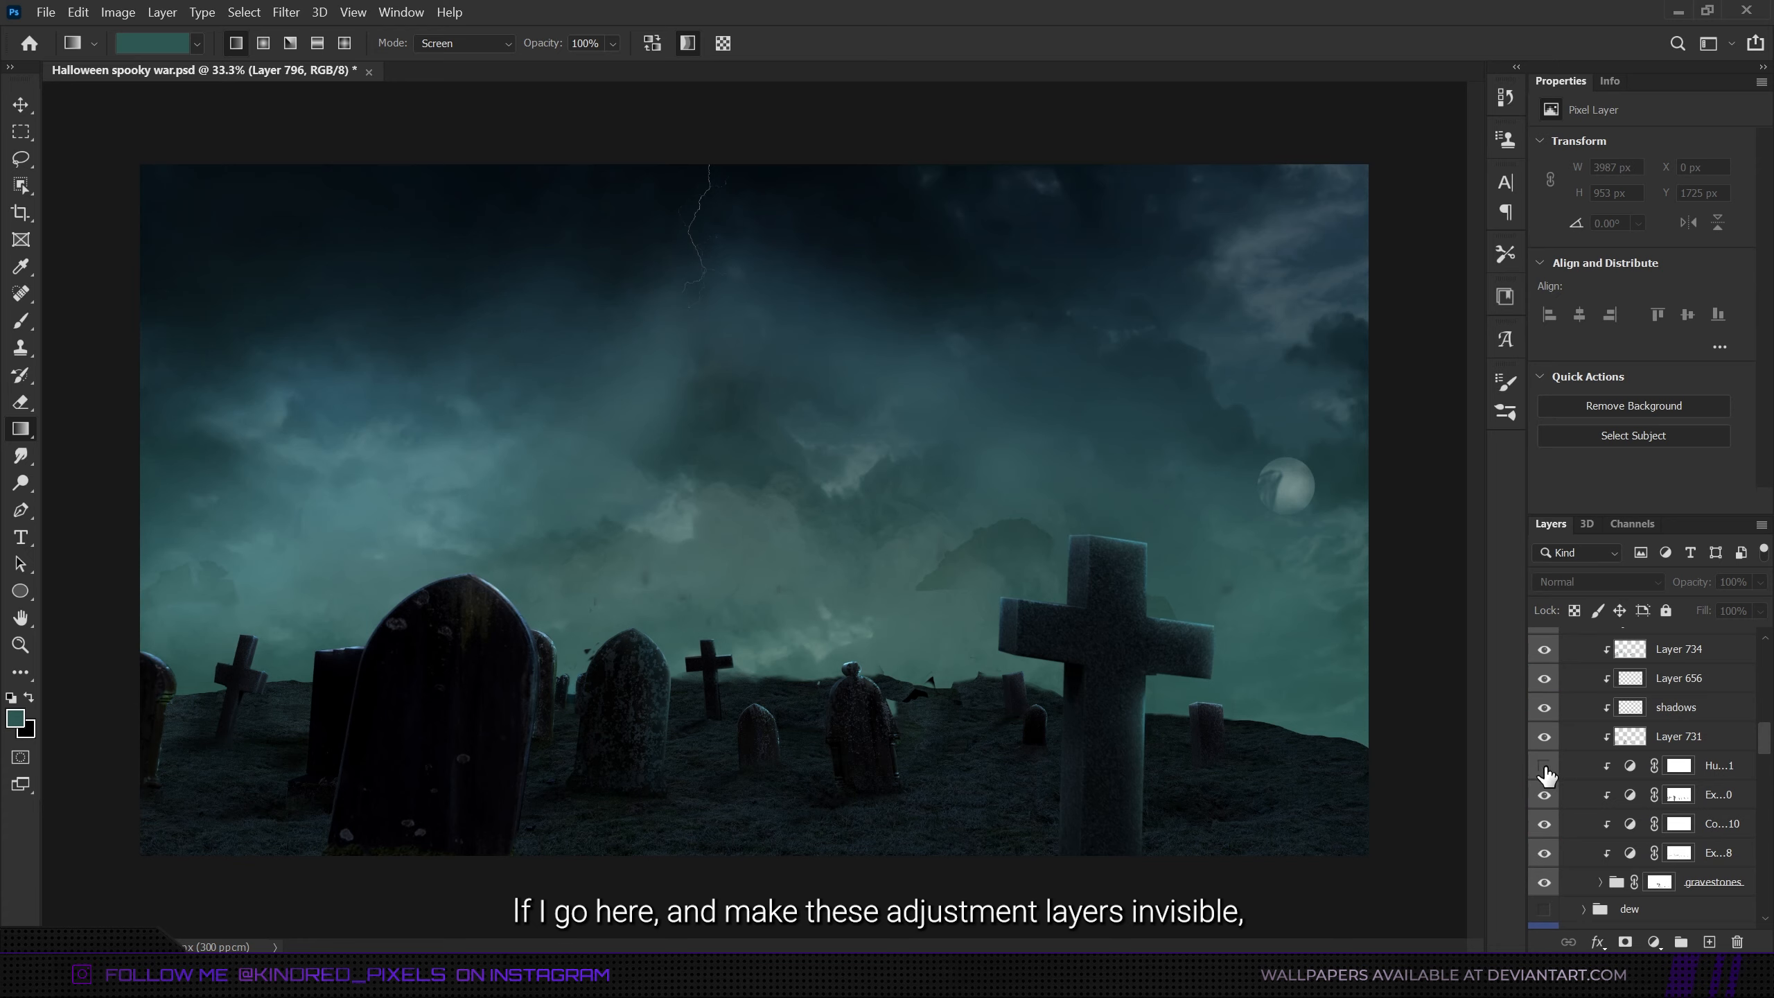
{"action": "left_click", "coordinate": [1544, 823]}
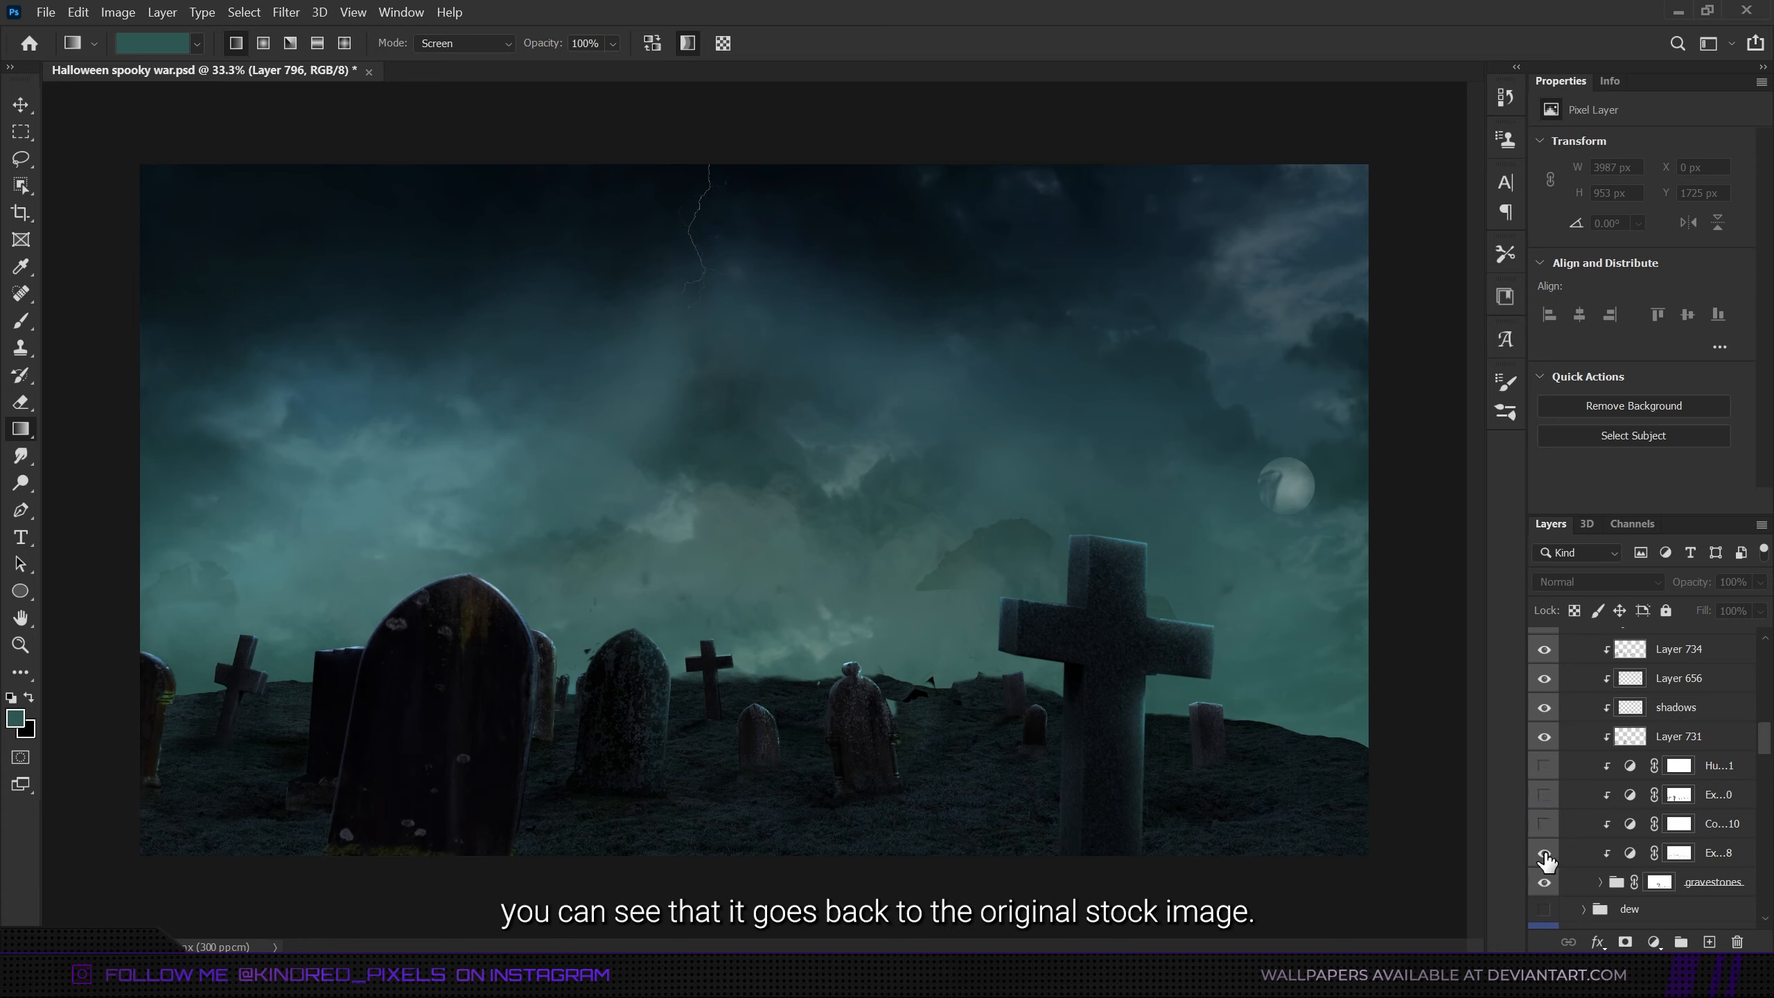
{"action": "left_click", "coordinate": [1543, 794]}
{"action": "left_click", "coordinate": [1544, 852]}
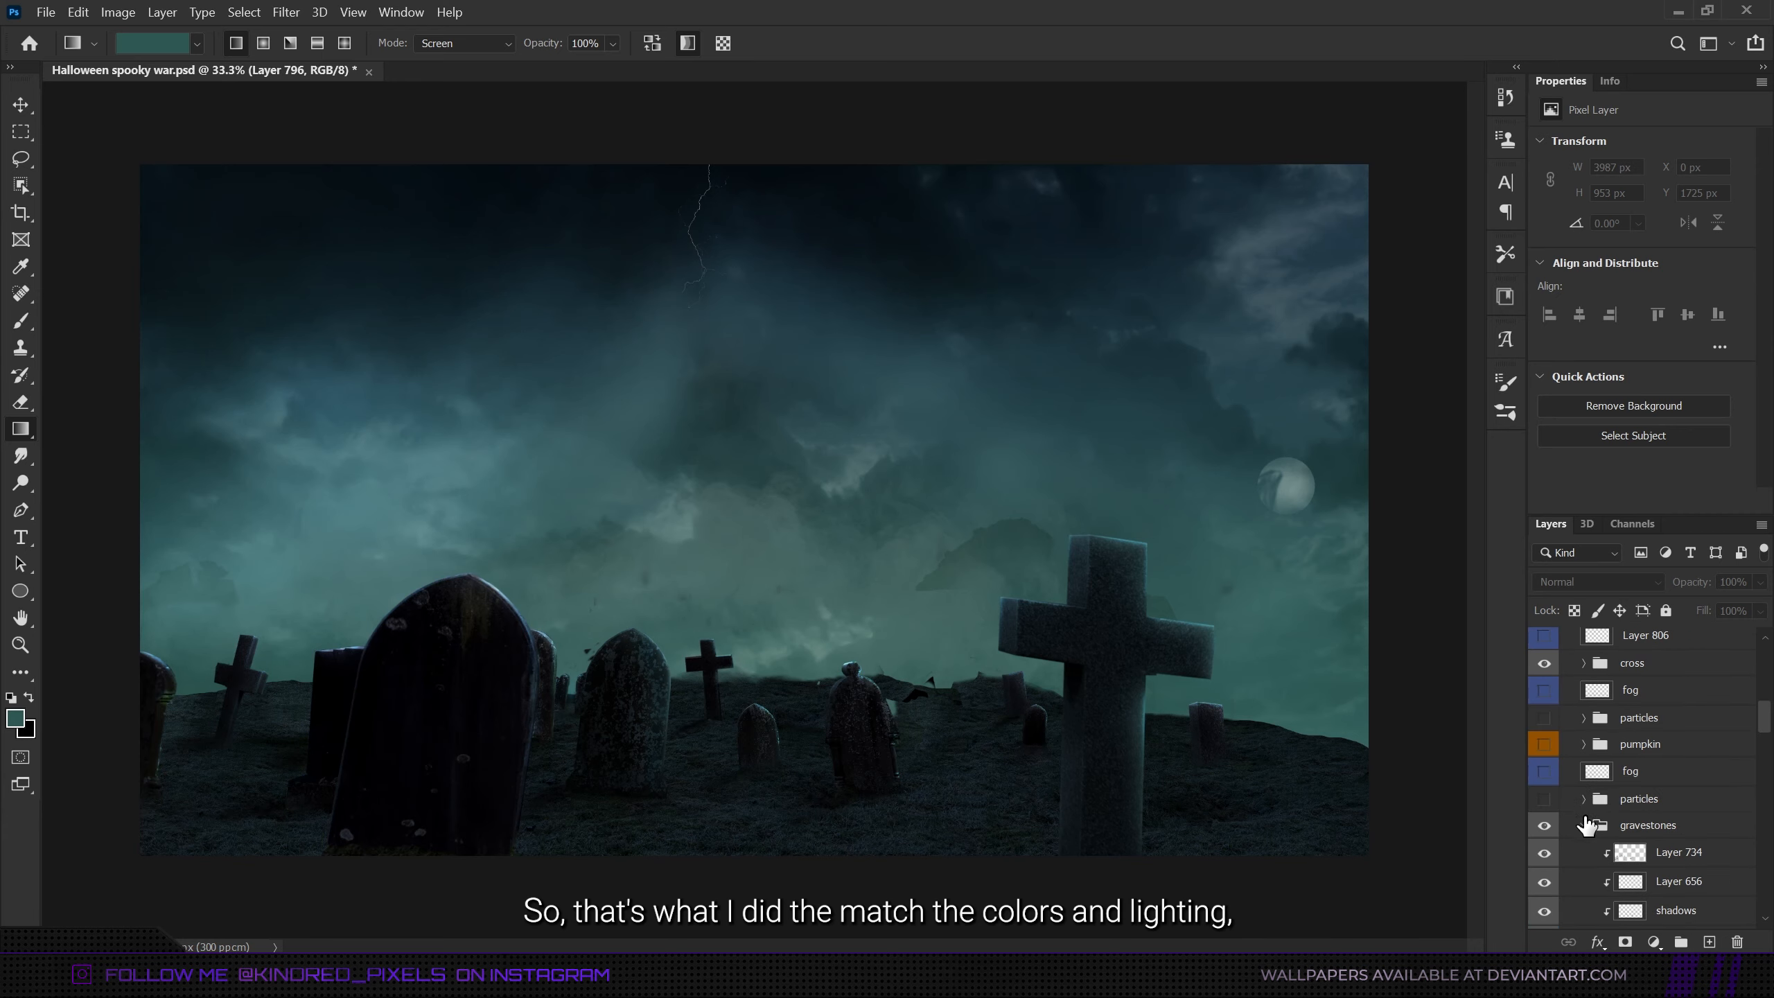
{"action": "left_click", "coordinate": [1584, 826]}
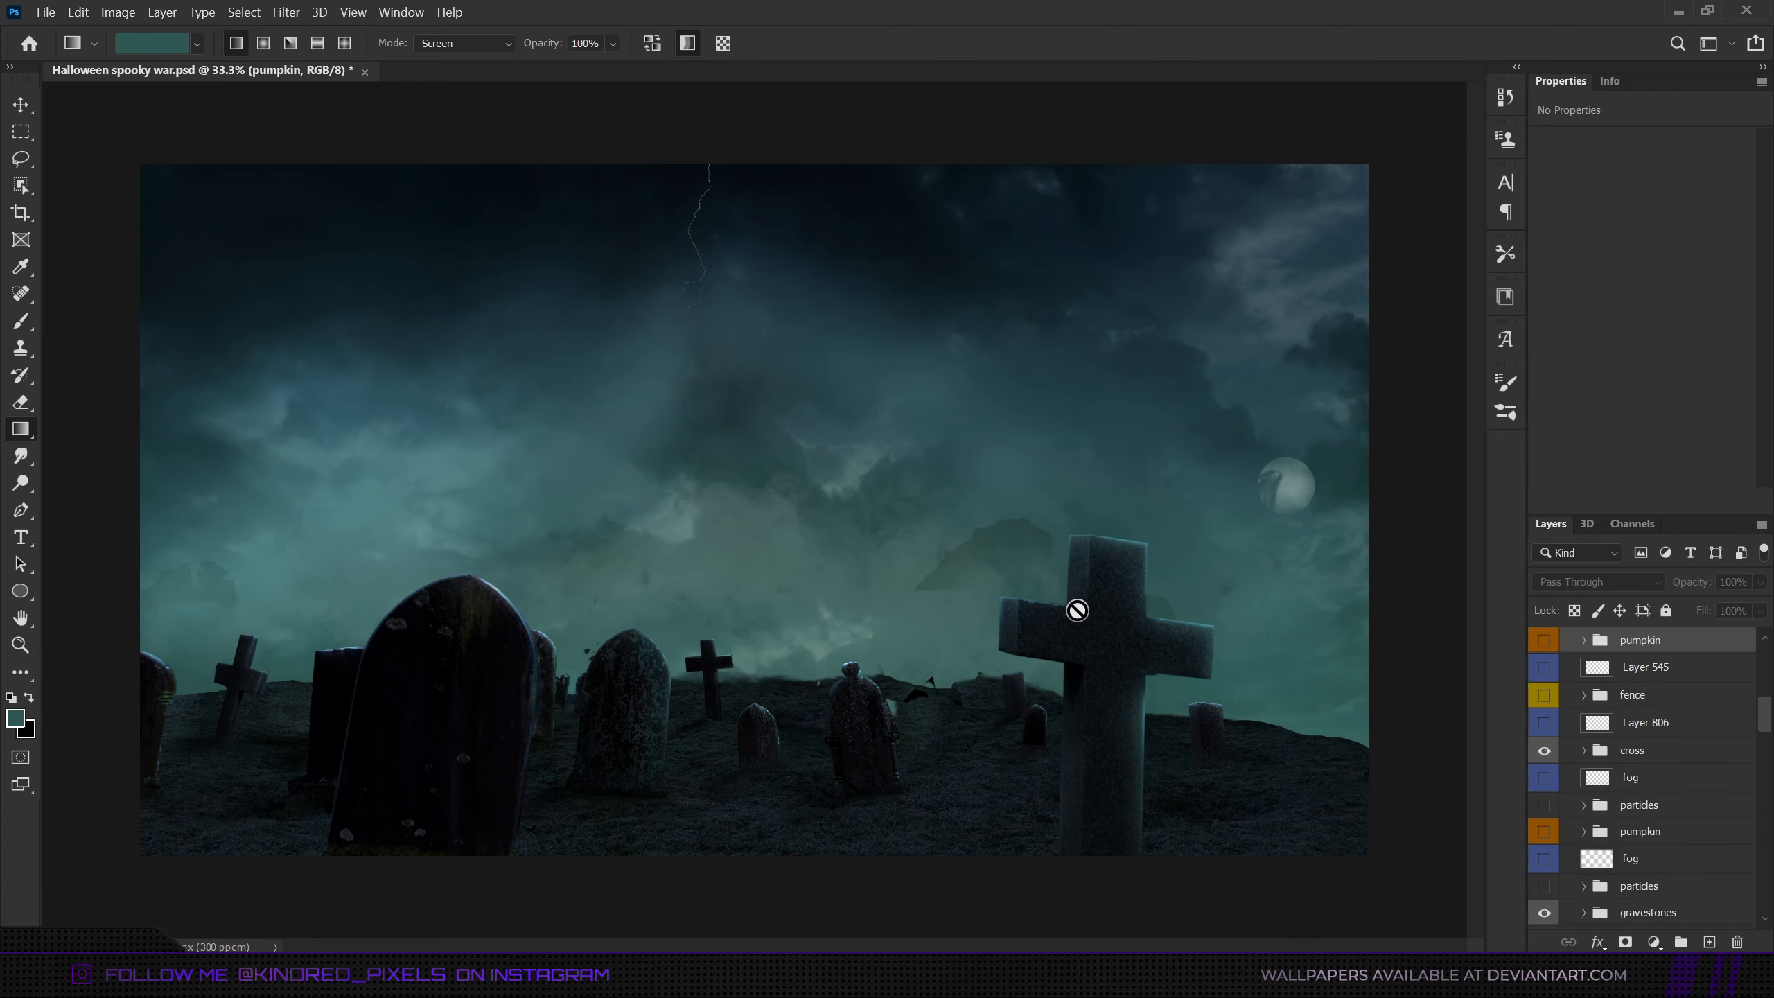
- Make both pumpkin groups and the pumpkin1 and pumpkin 2 groups visible in the graveyard
{"action": "scroll", "coordinate": [1596, 730], "scroll_direction": "up", "scroll_amount": 2}
{"action": "scroll", "coordinate": [1596, 729], "scroll_direction": "down", "scroll_amount": 2}
{"action": "scroll", "coordinate": [1596, 730], "scroll_direction": "up", "scroll_amount": 2}
{"action": "left_click", "coordinate": [1546, 755]}
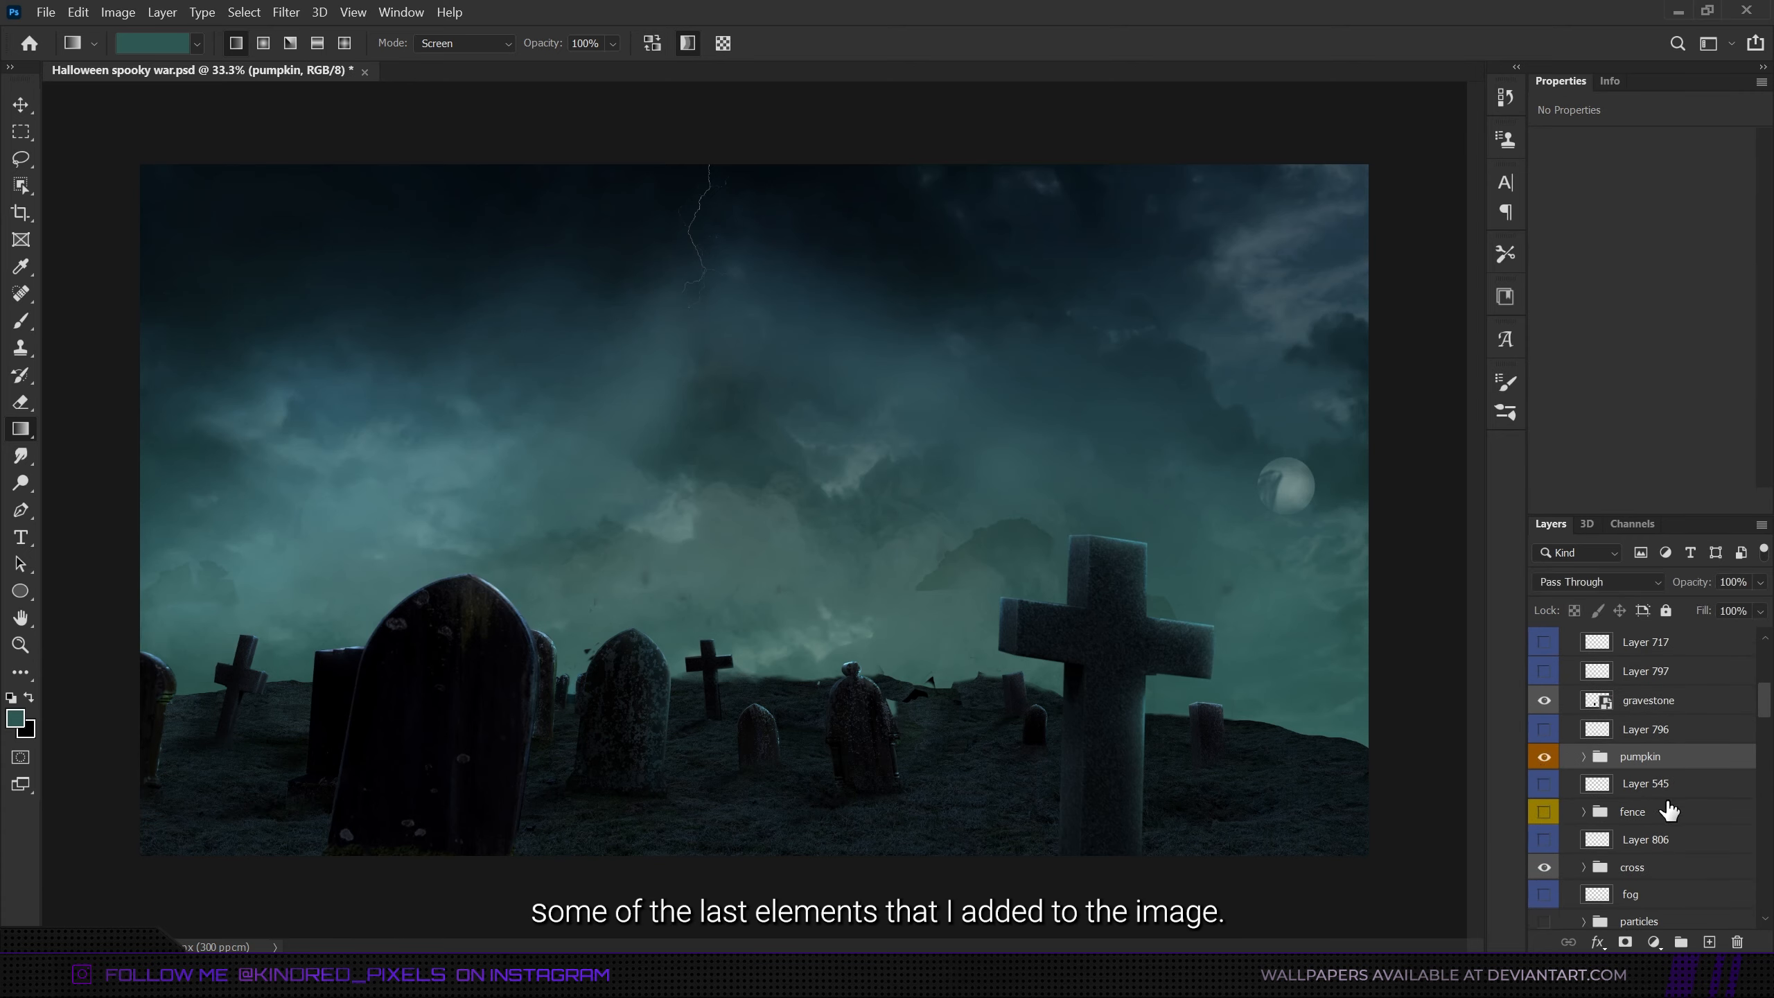
{"action": "left_click", "coordinate": [1666, 791]}
{"action": "scroll", "coordinate": [1667, 796], "scroll_direction": "down", "scroll_amount": 3}
{"action": "left_click", "coordinate": [1546, 776]}
{"action": "scroll", "coordinate": [1548, 882], "scroll_direction": "down", "scroll_amount": 2}
{"action": "left_click", "coordinate": [1544, 874]}
{"action": "left_click", "coordinate": [1543, 901]}
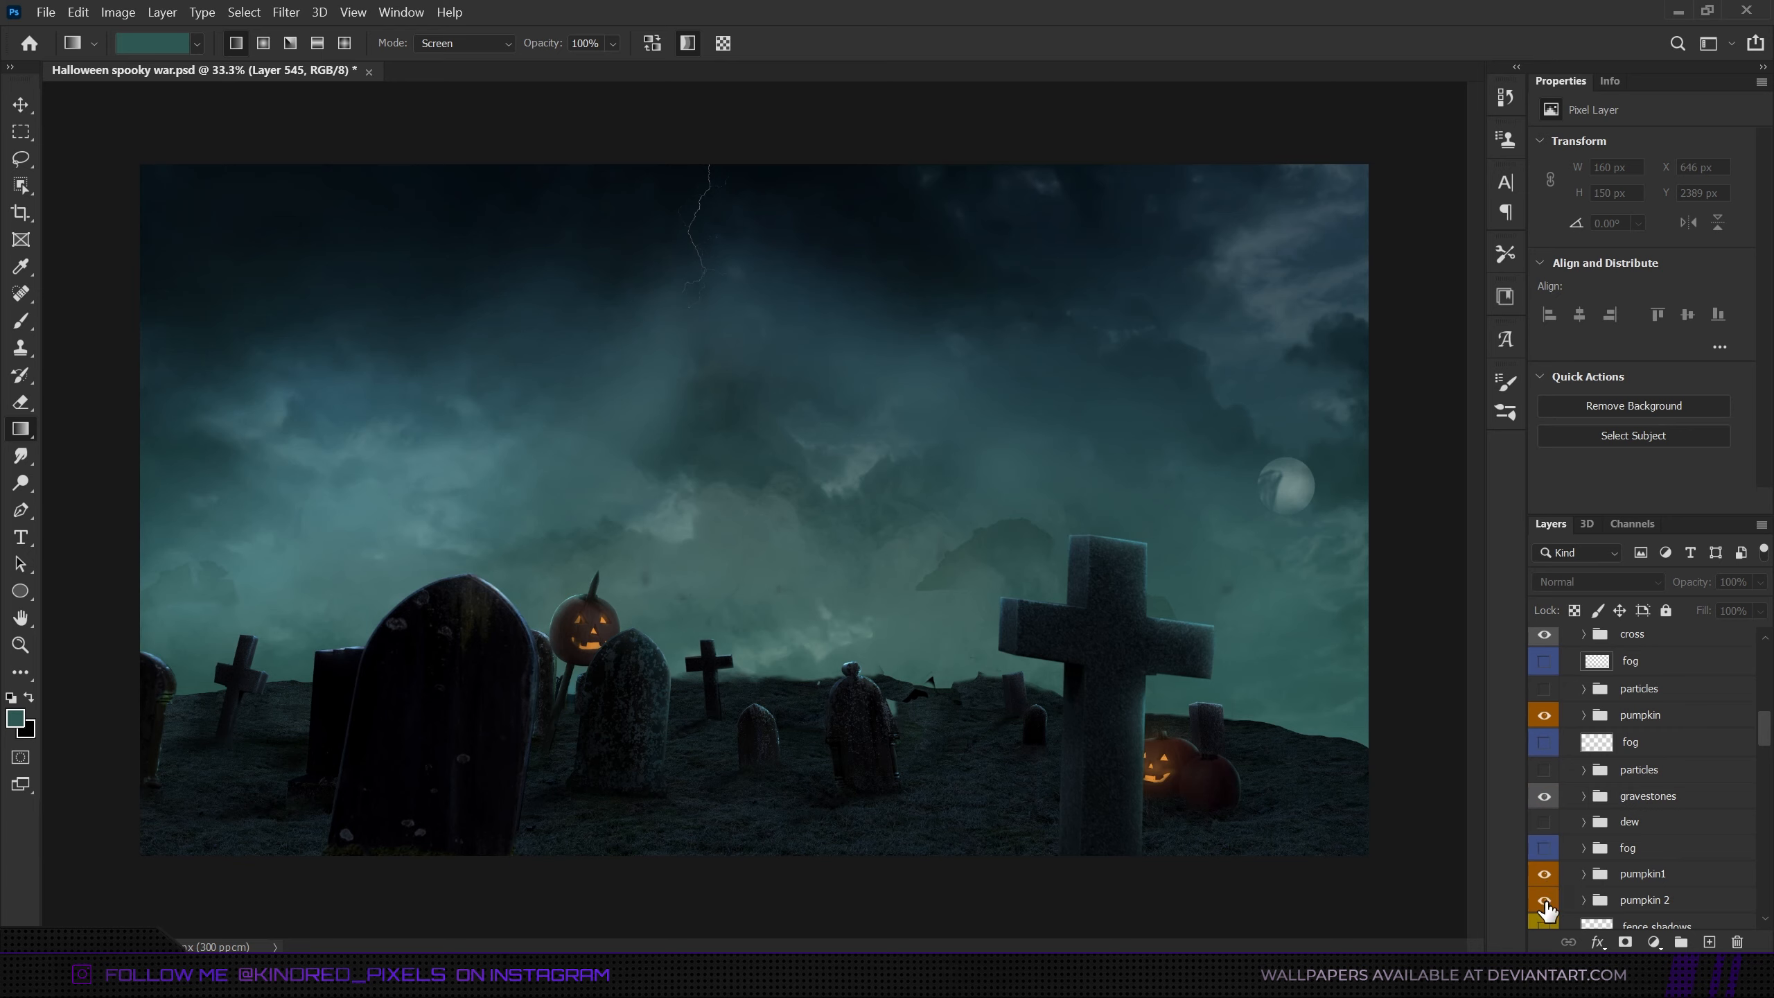
- Make the front pumpkin copy 3 smart object visible above the gravestone layers
{"action": "left_click", "coordinate": [1643, 876]}
{"action": "scroll", "coordinate": [1645, 875], "scroll_direction": "up", "scroll_amount": 9}
{"action": "scroll", "coordinate": [1619, 782], "scroll_direction": "up", "scroll_amount": 2}
{"action": "left_click", "coordinate": [1545, 718]}
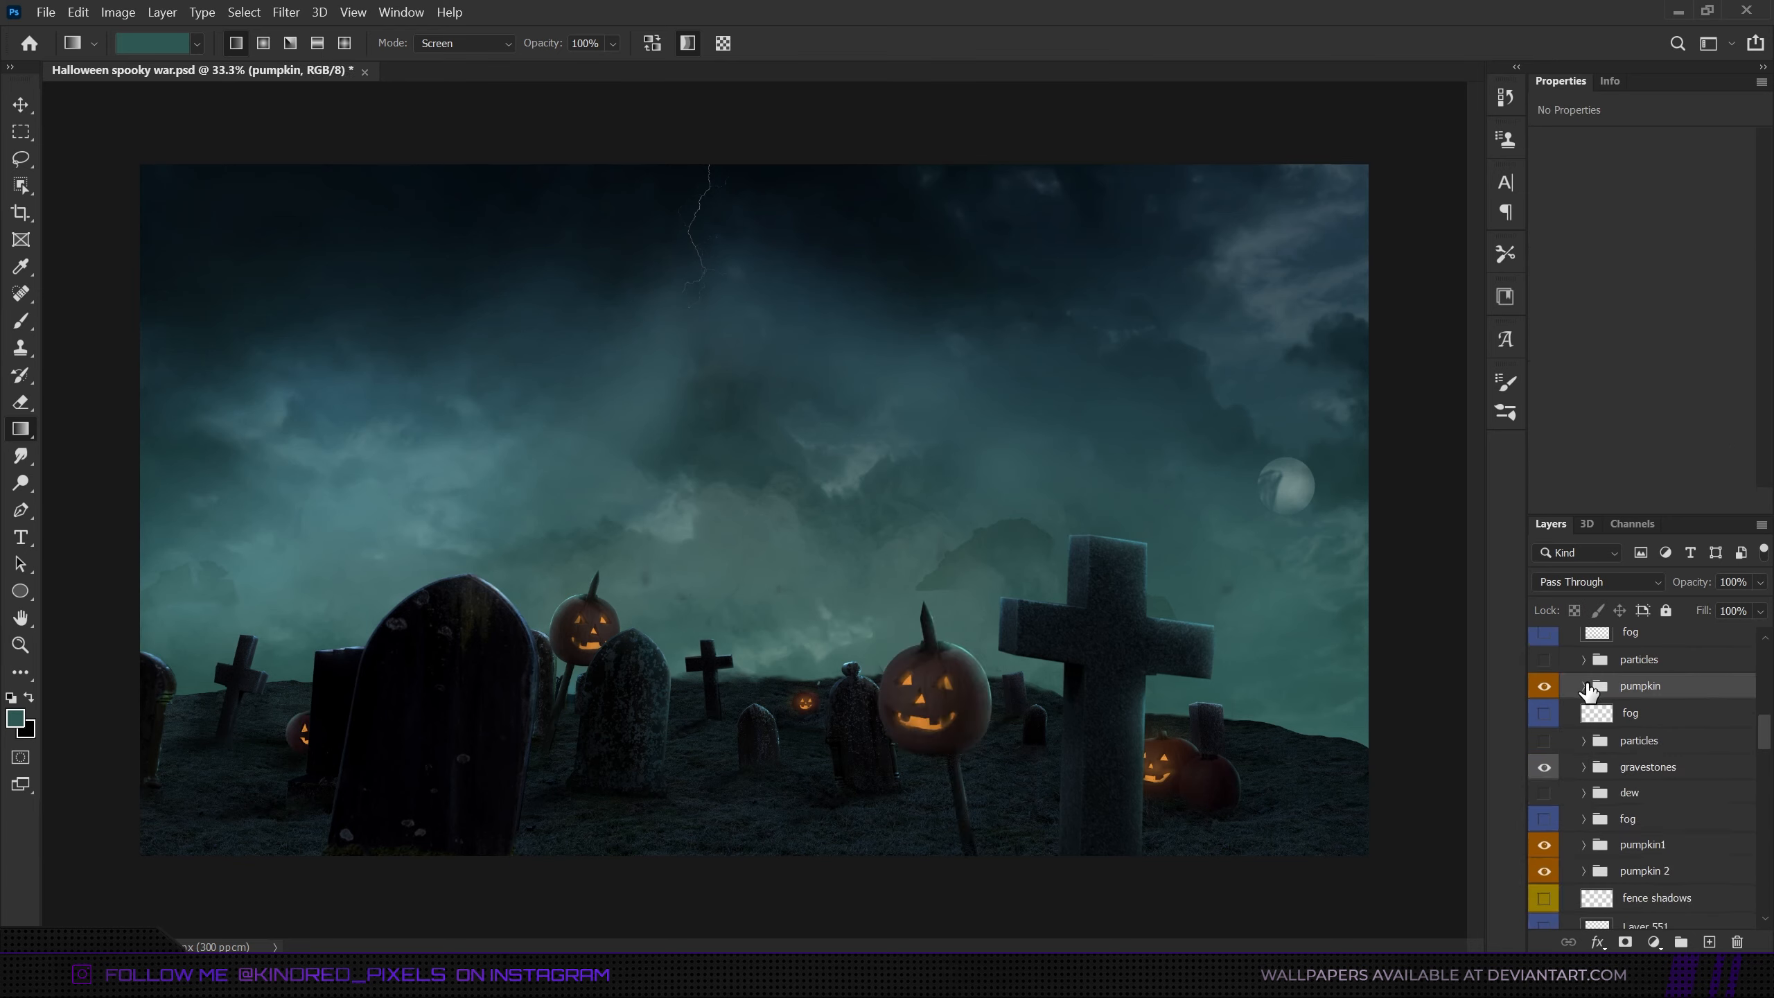
- Expand the group of pumpkins behind the cross, then hide and reshow its exposure and hue/saturation adjustments to compare
{"action": "left_click", "coordinate": [1584, 686]}
{"action": "scroll", "coordinate": [1582, 769], "scroll_direction": "down", "scroll_amount": 2}
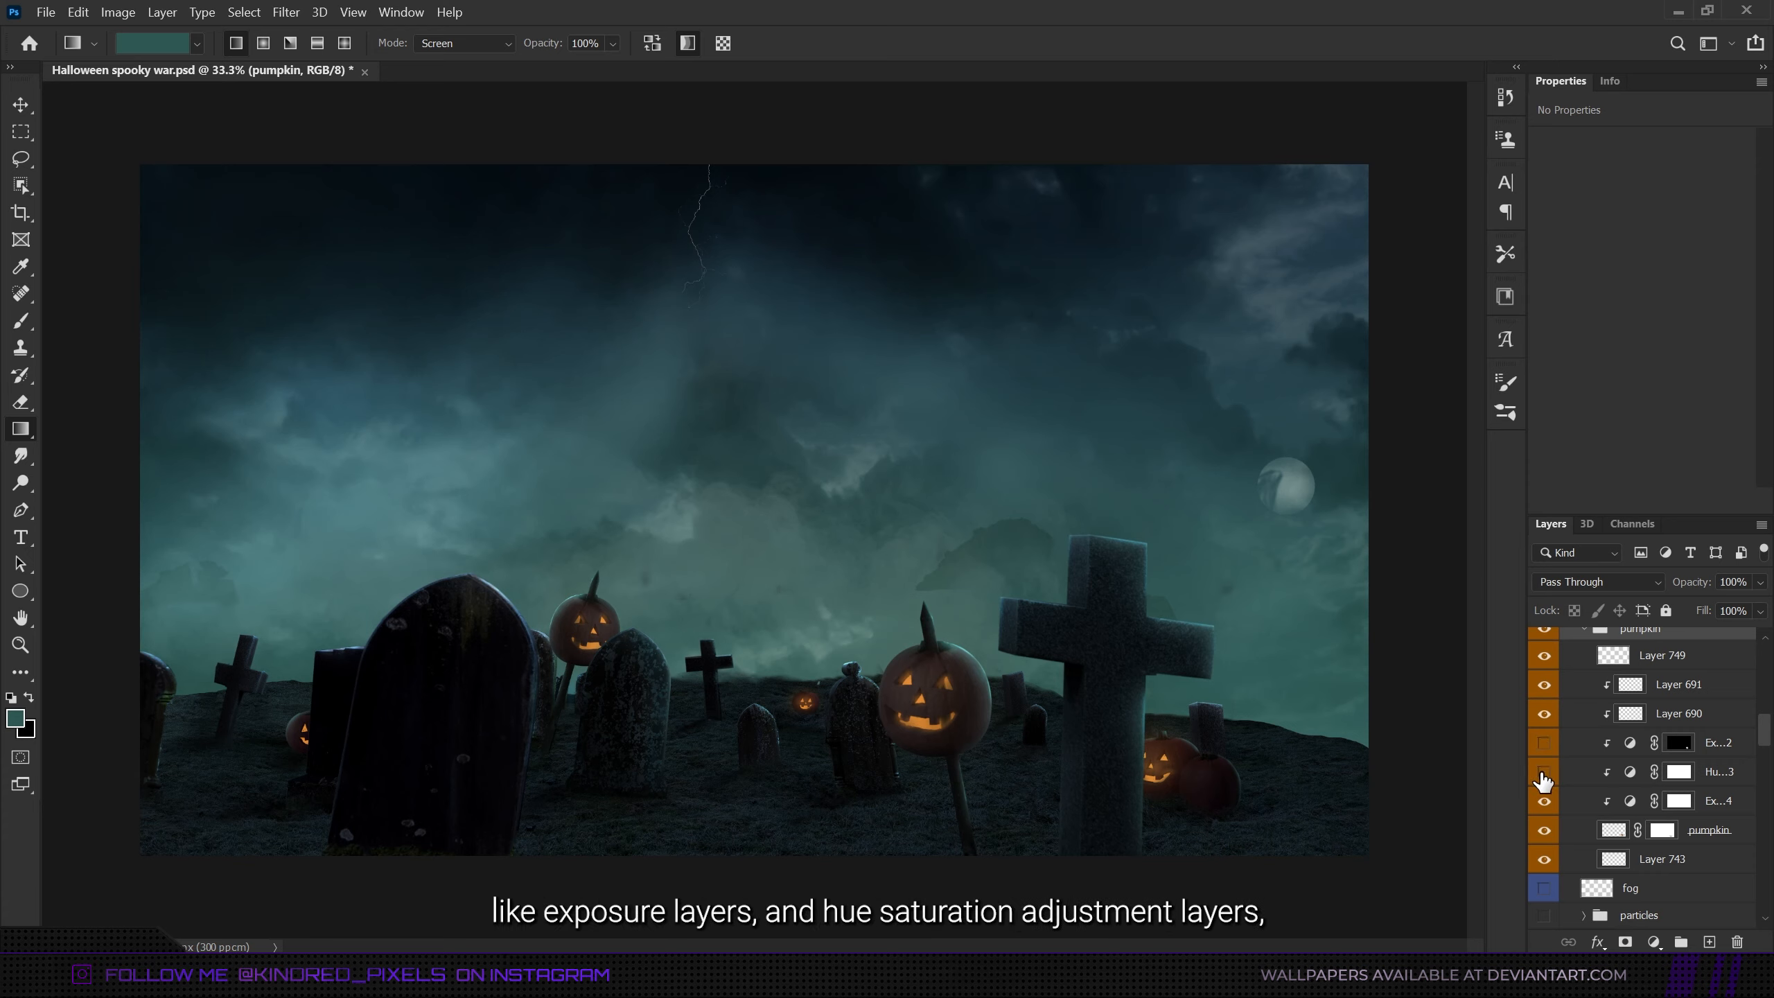
{"action": "left_click", "coordinate": [1544, 803]}
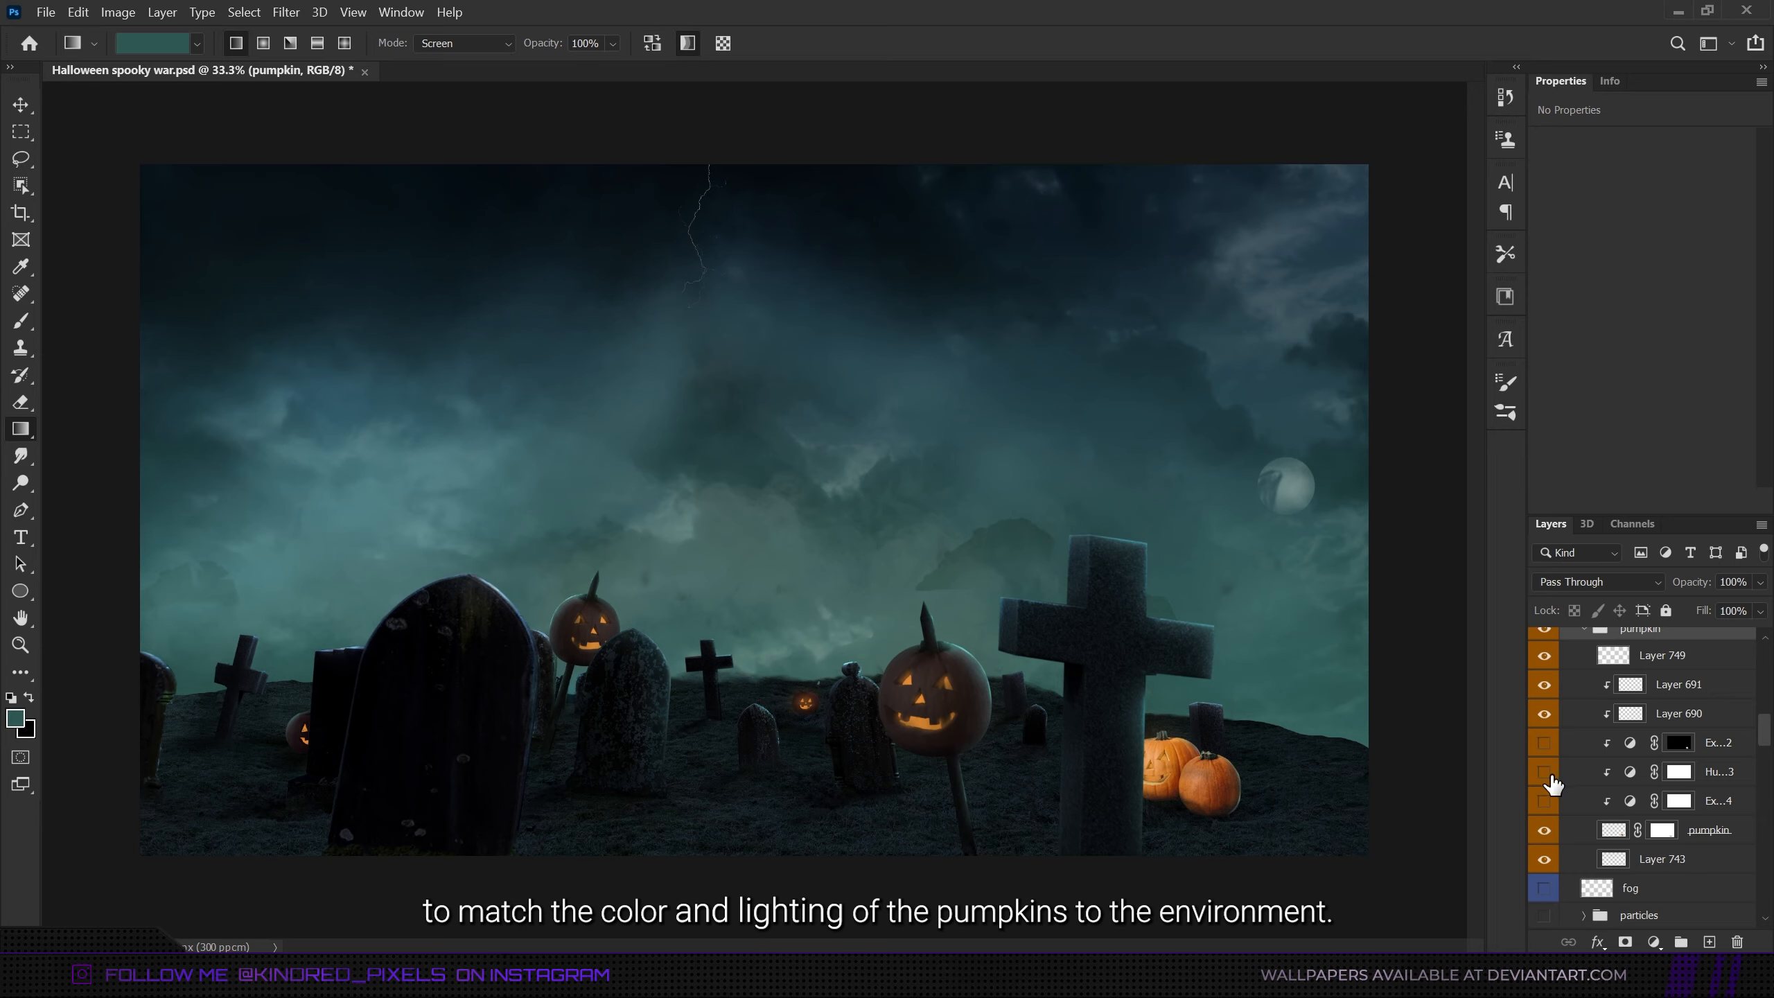
{"action": "left_click", "coordinate": [1544, 773]}
{"action": "left_click", "coordinate": [1543, 742]}
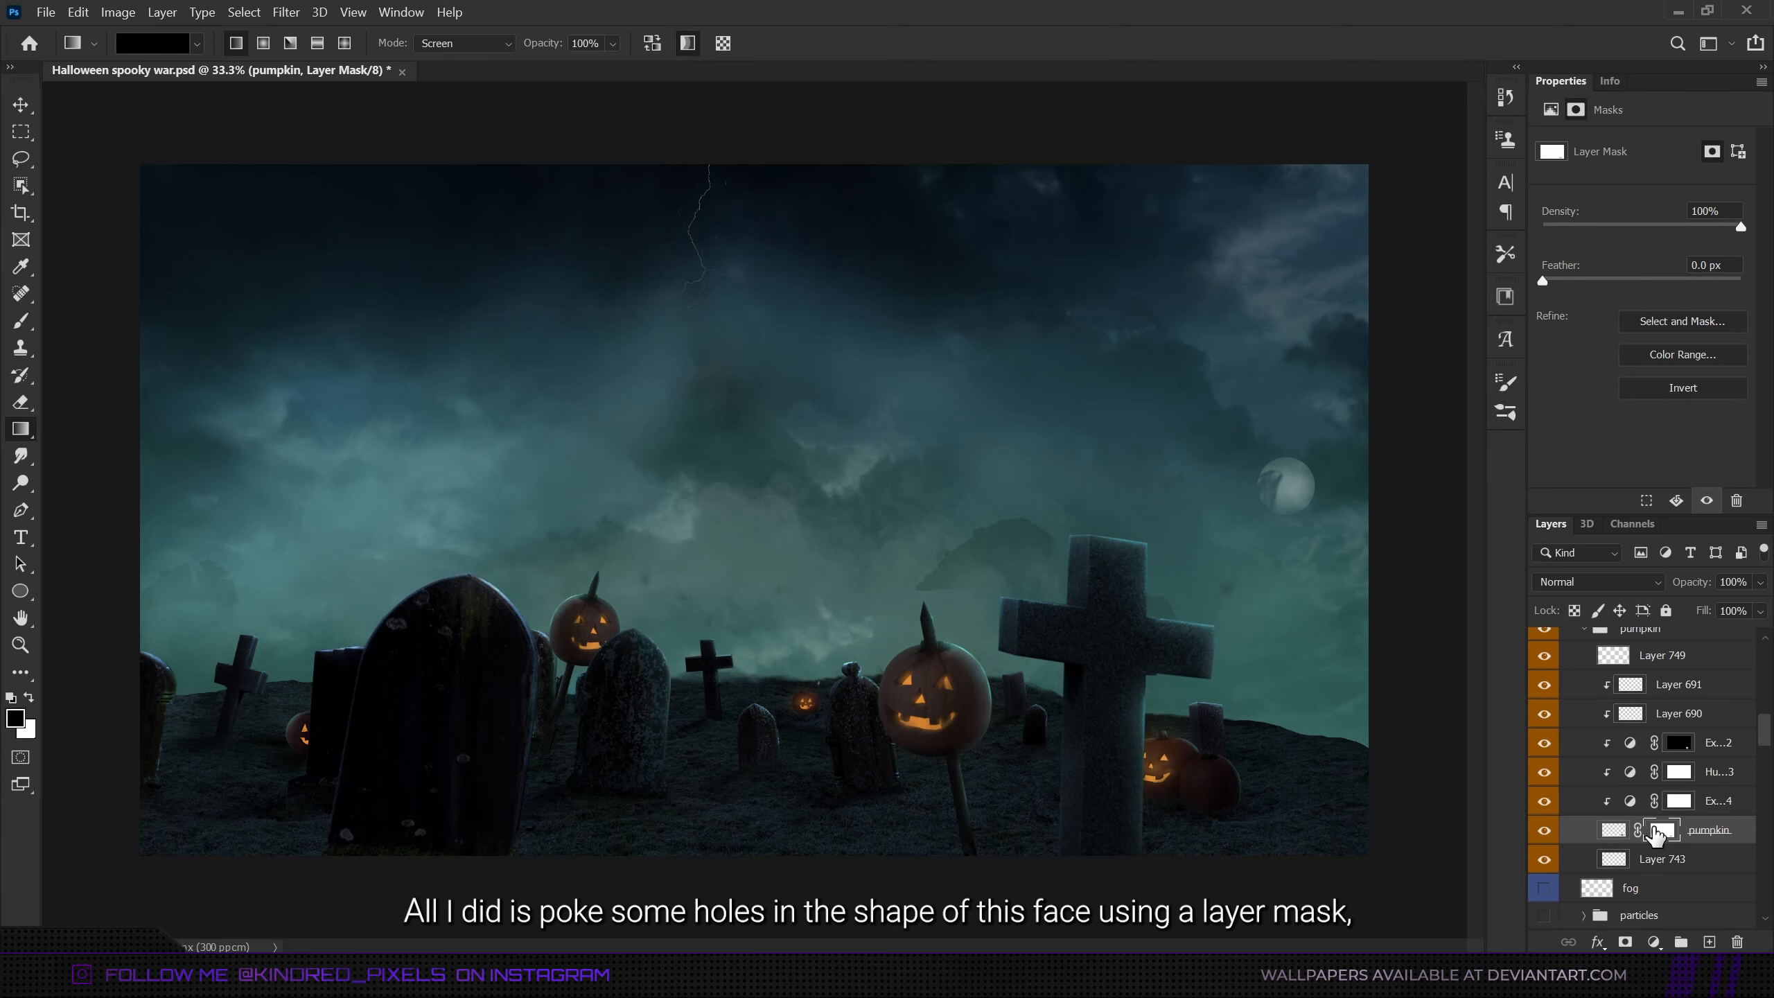
- Disable the pumpkin layer's mask to examine the uncarved pumpkin, then enable the mask again
{"action": "right_click", "coordinate": [1657, 833]}
{"action": "left_click", "coordinate": [1600, 627]}
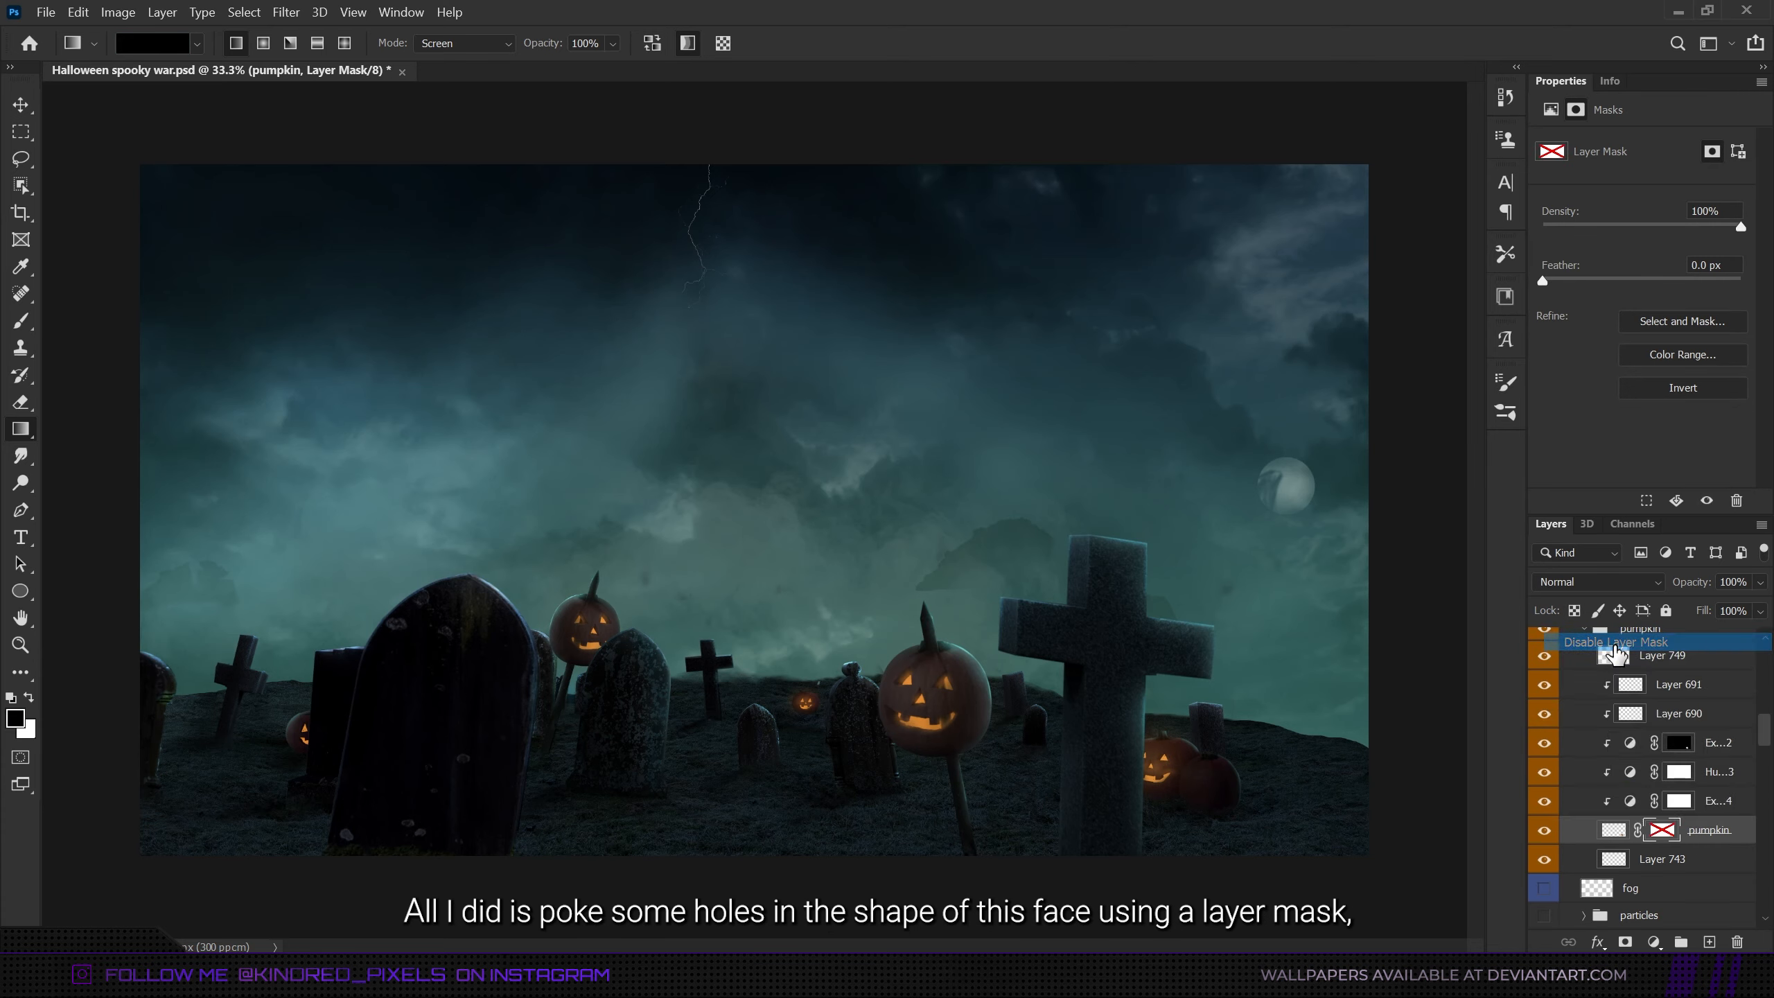
{"action": "left_click", "coordinate": [1661, 831], "text": "shift"}
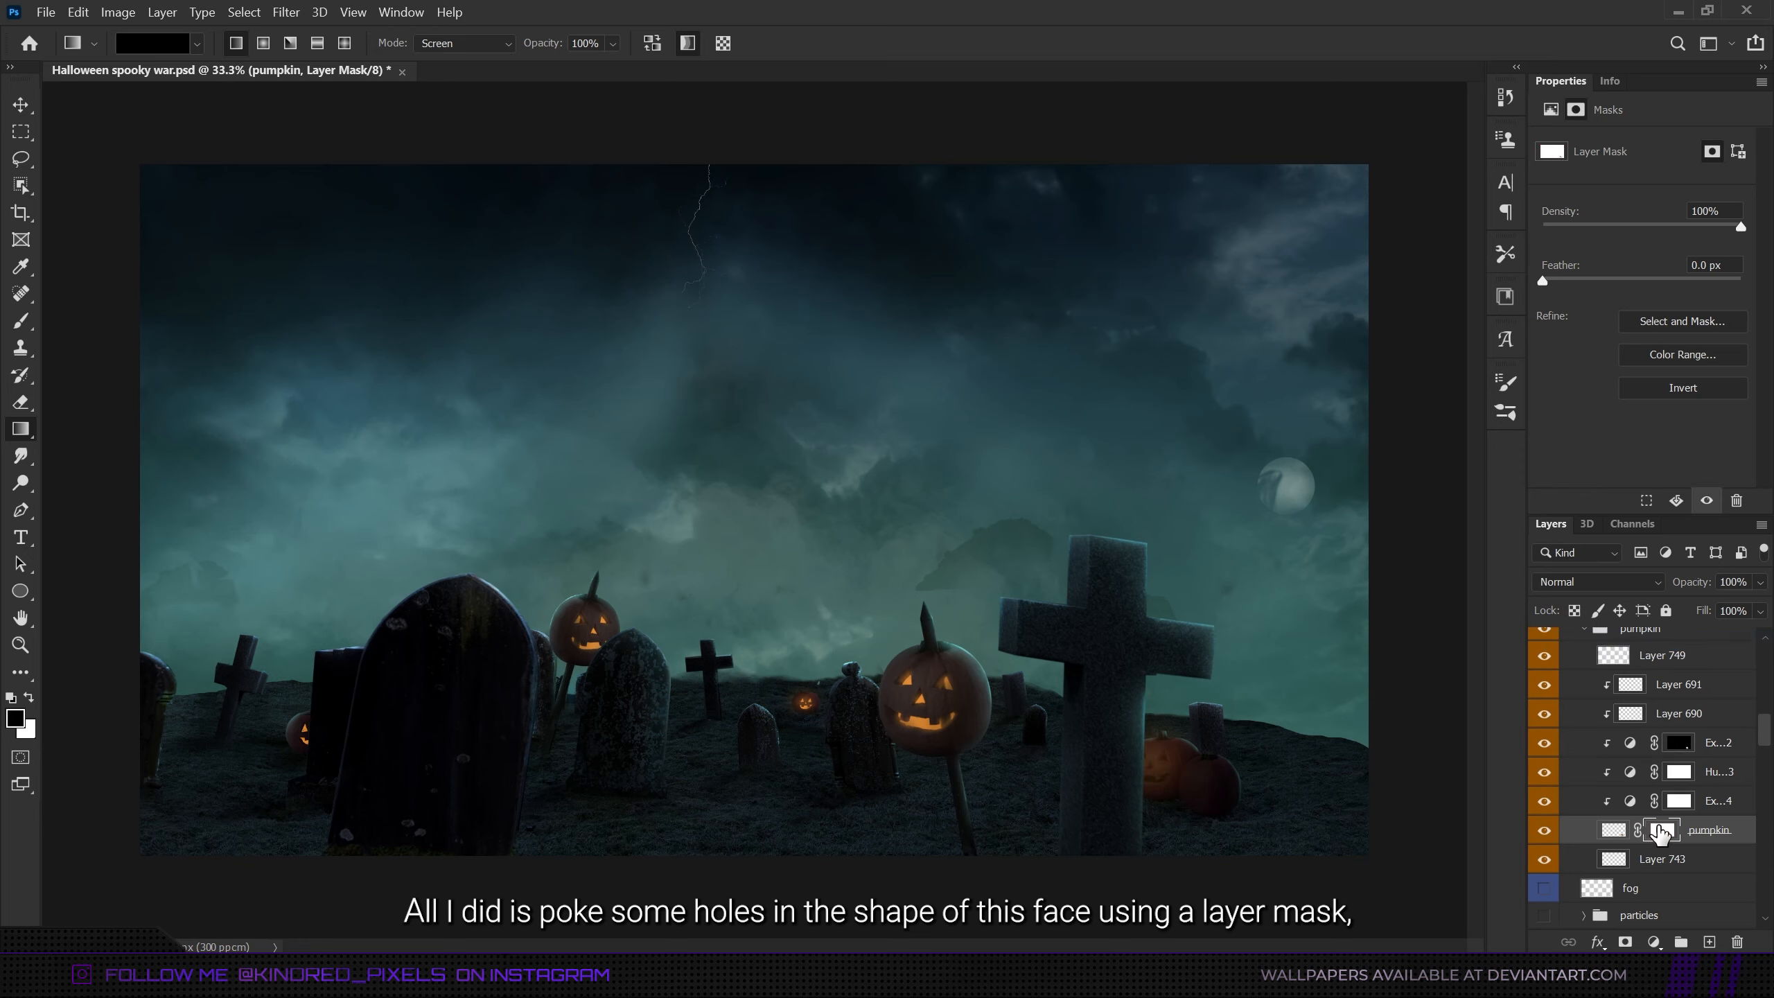
- Hide Layer 743 beneath the carved pumpkin to examine its inner glow, then show the layer again
{"action": "left_click", "coordinate": [1663, 859]}
{"action": "left_click", "coordinate": [1544, 860]}
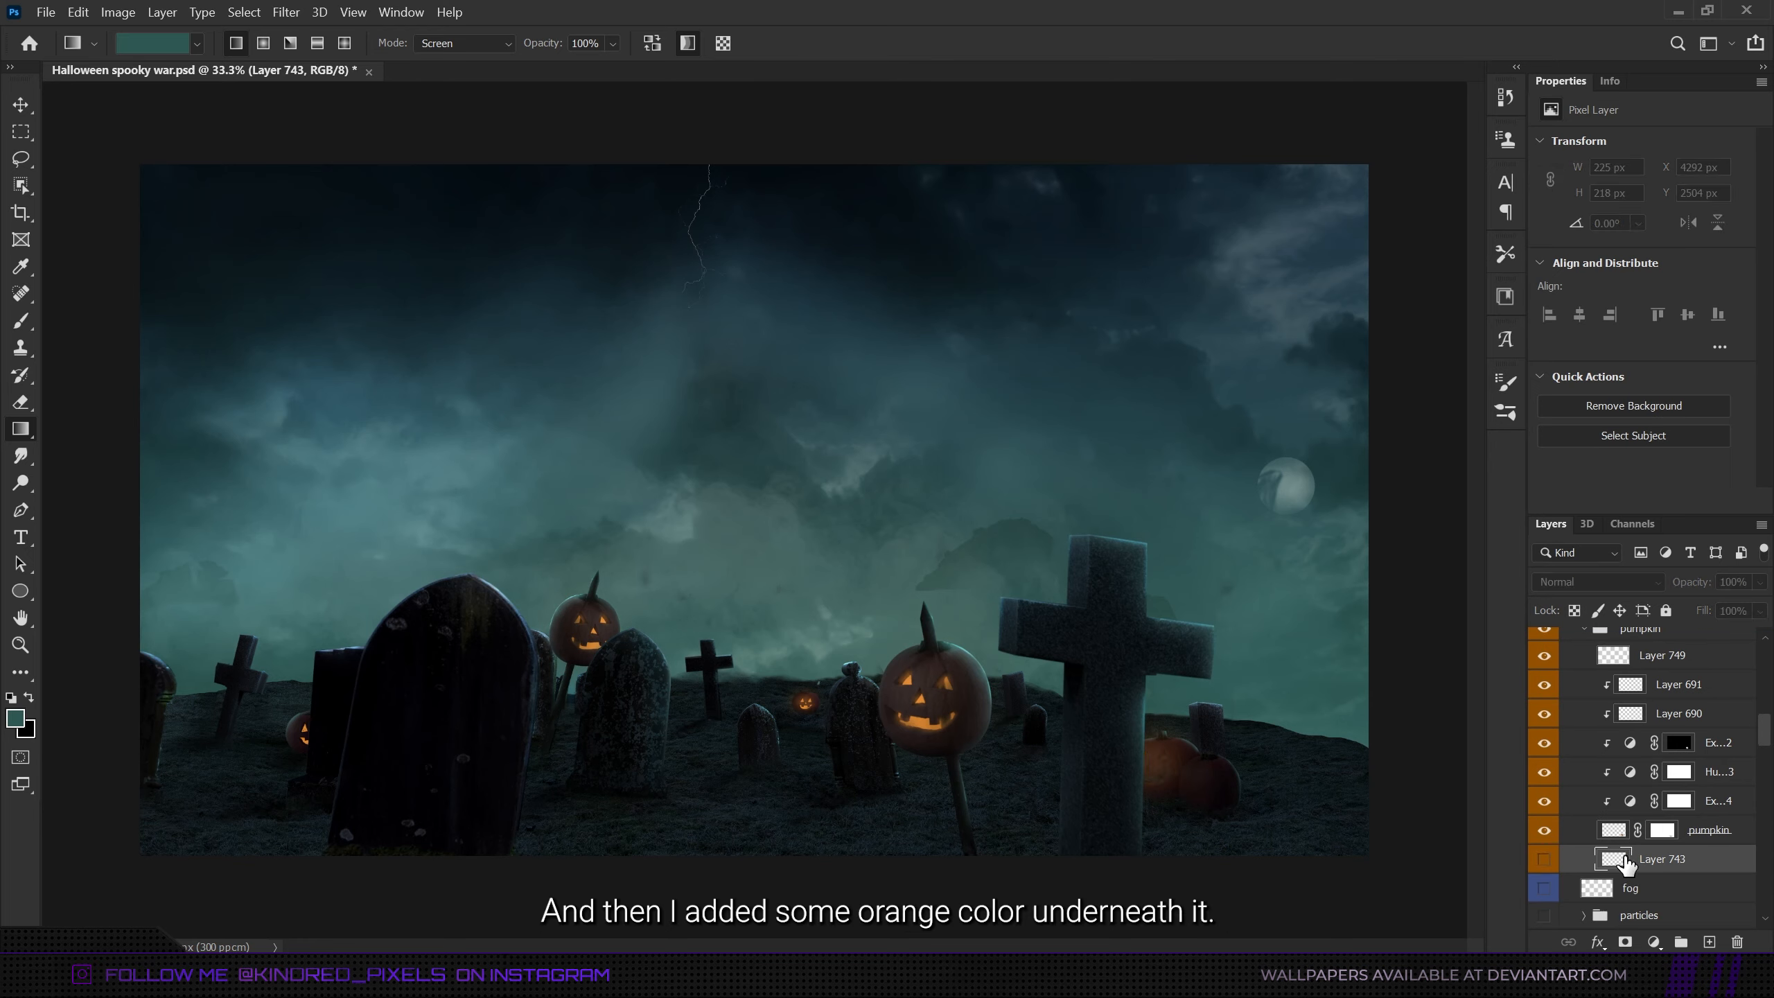
{"action": "left_click", "coordinate": [1544, 858]}
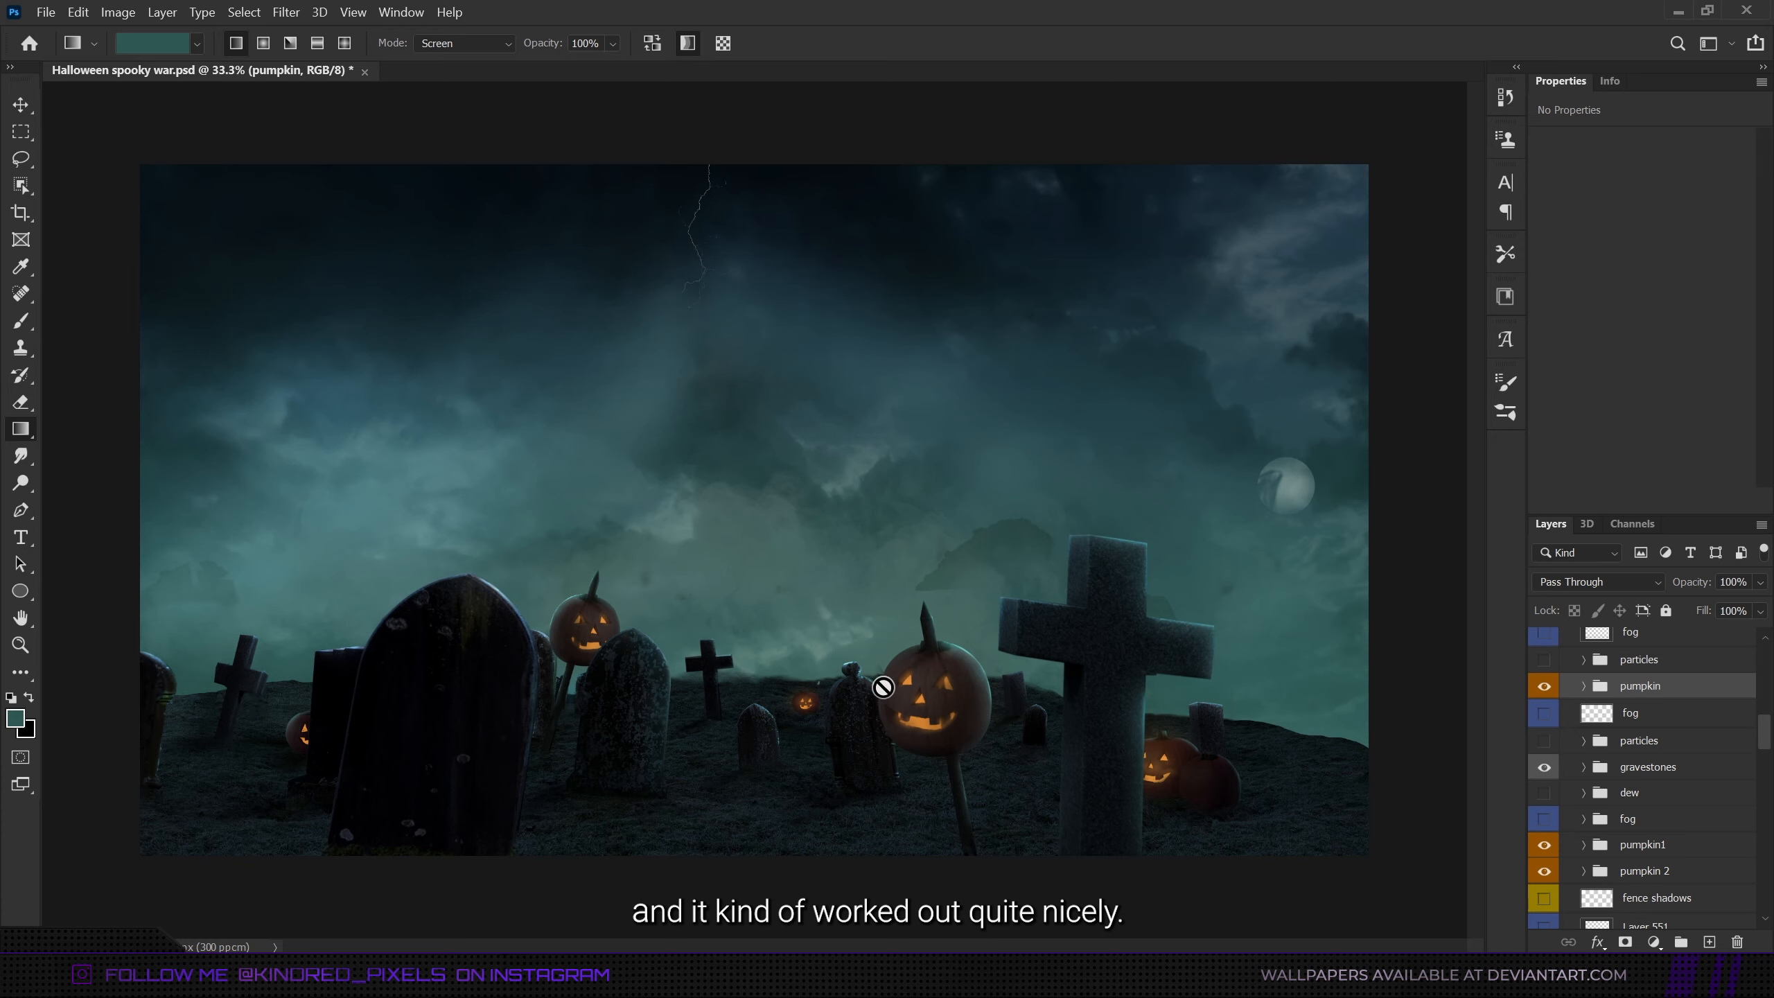
- Make the purple-coded house group visible and expand it to look through its adjustment and shading layers
{"action": "left_click", "coordinate": [1634, 790]}
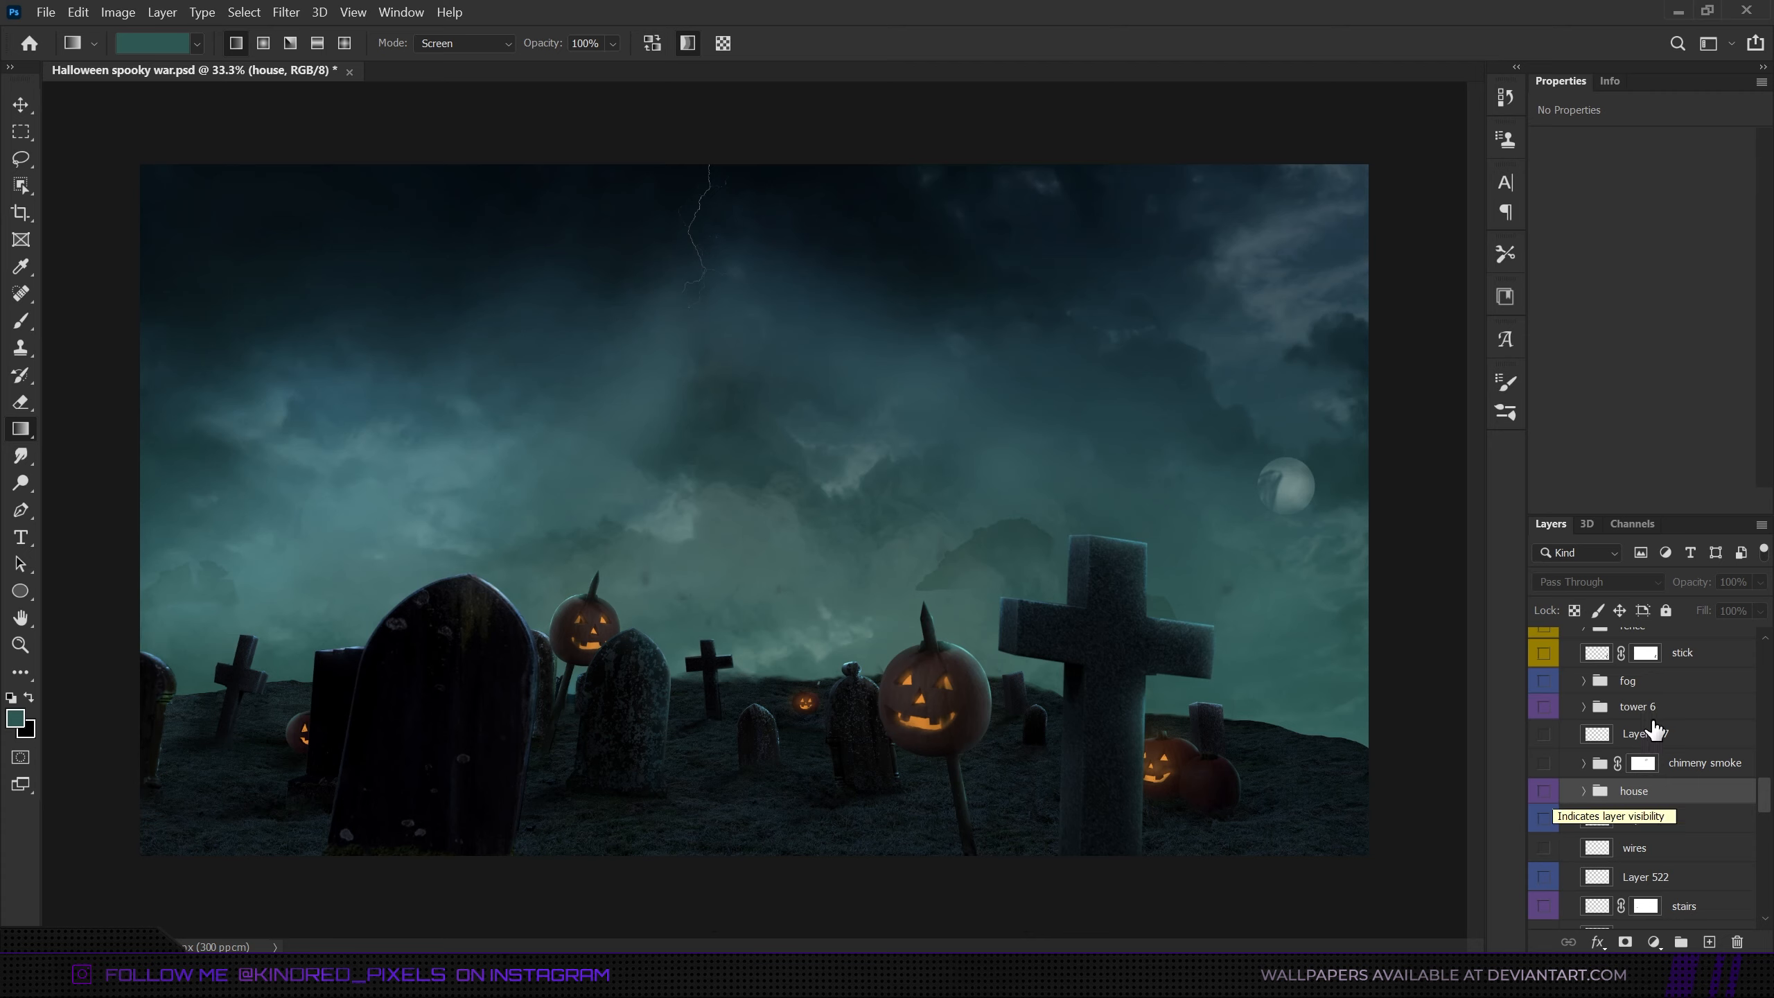
{"action": "left_click", "coordinate": [1545, 793]}
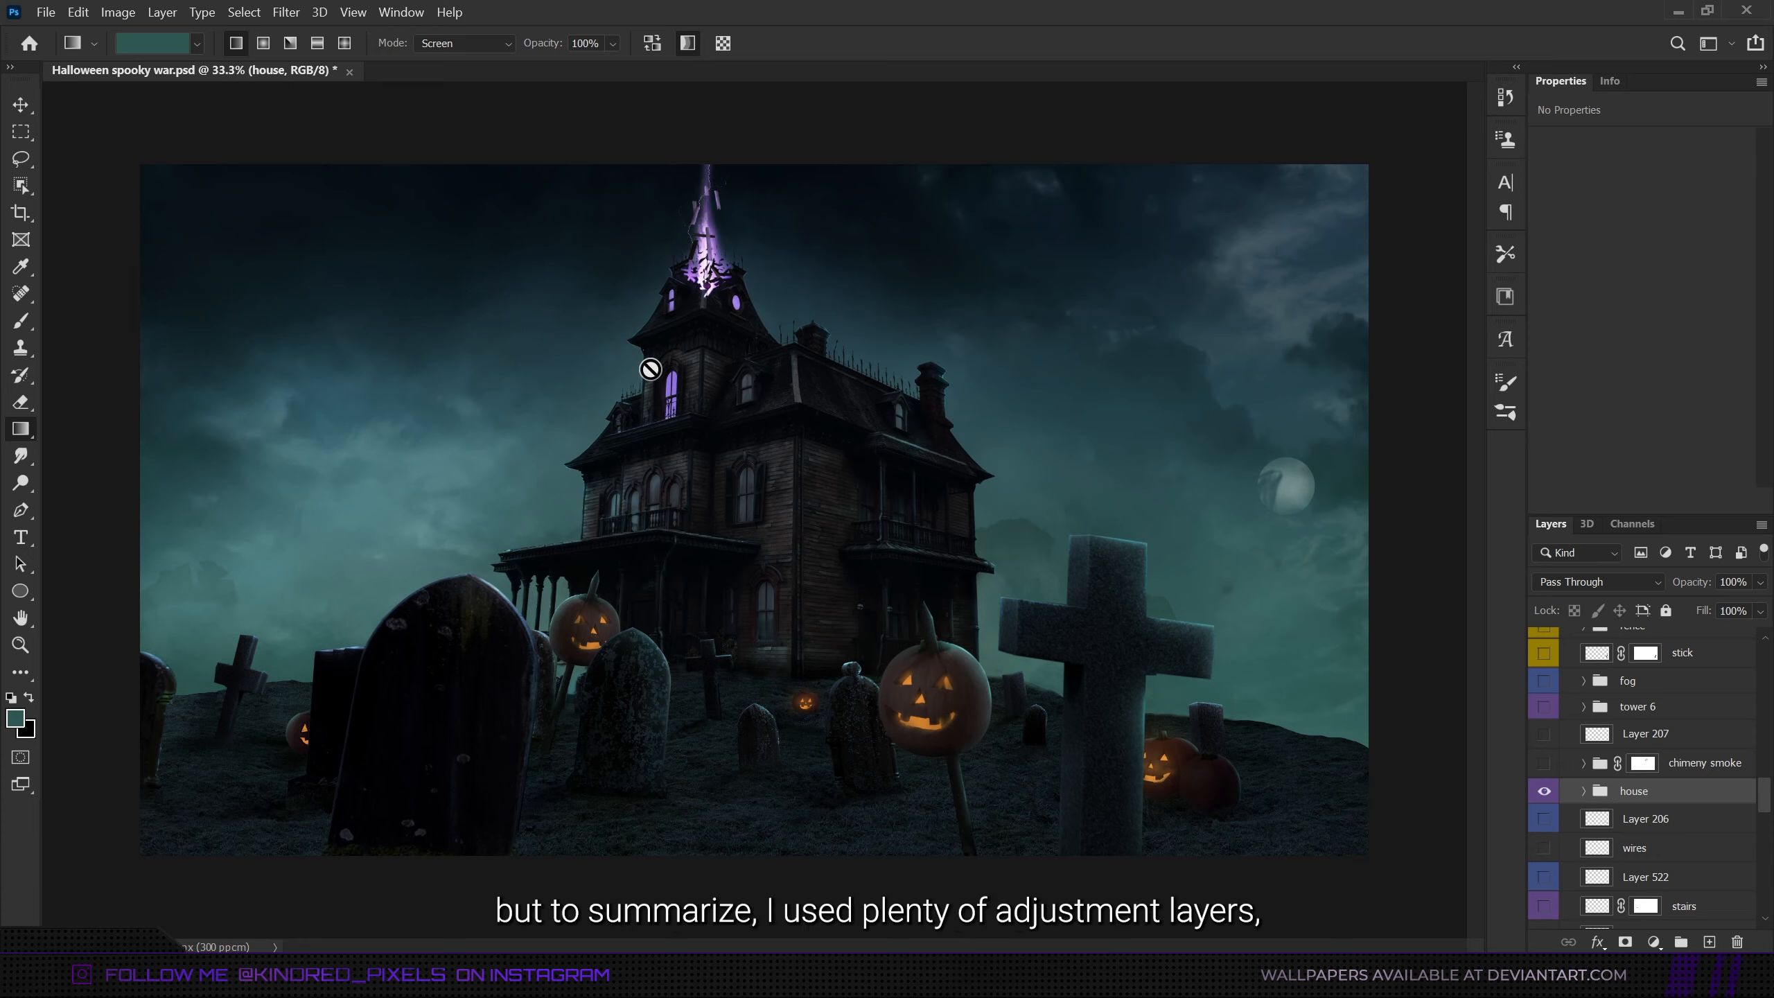
{"action": "left_click", "coordinate": [1586, 792]}
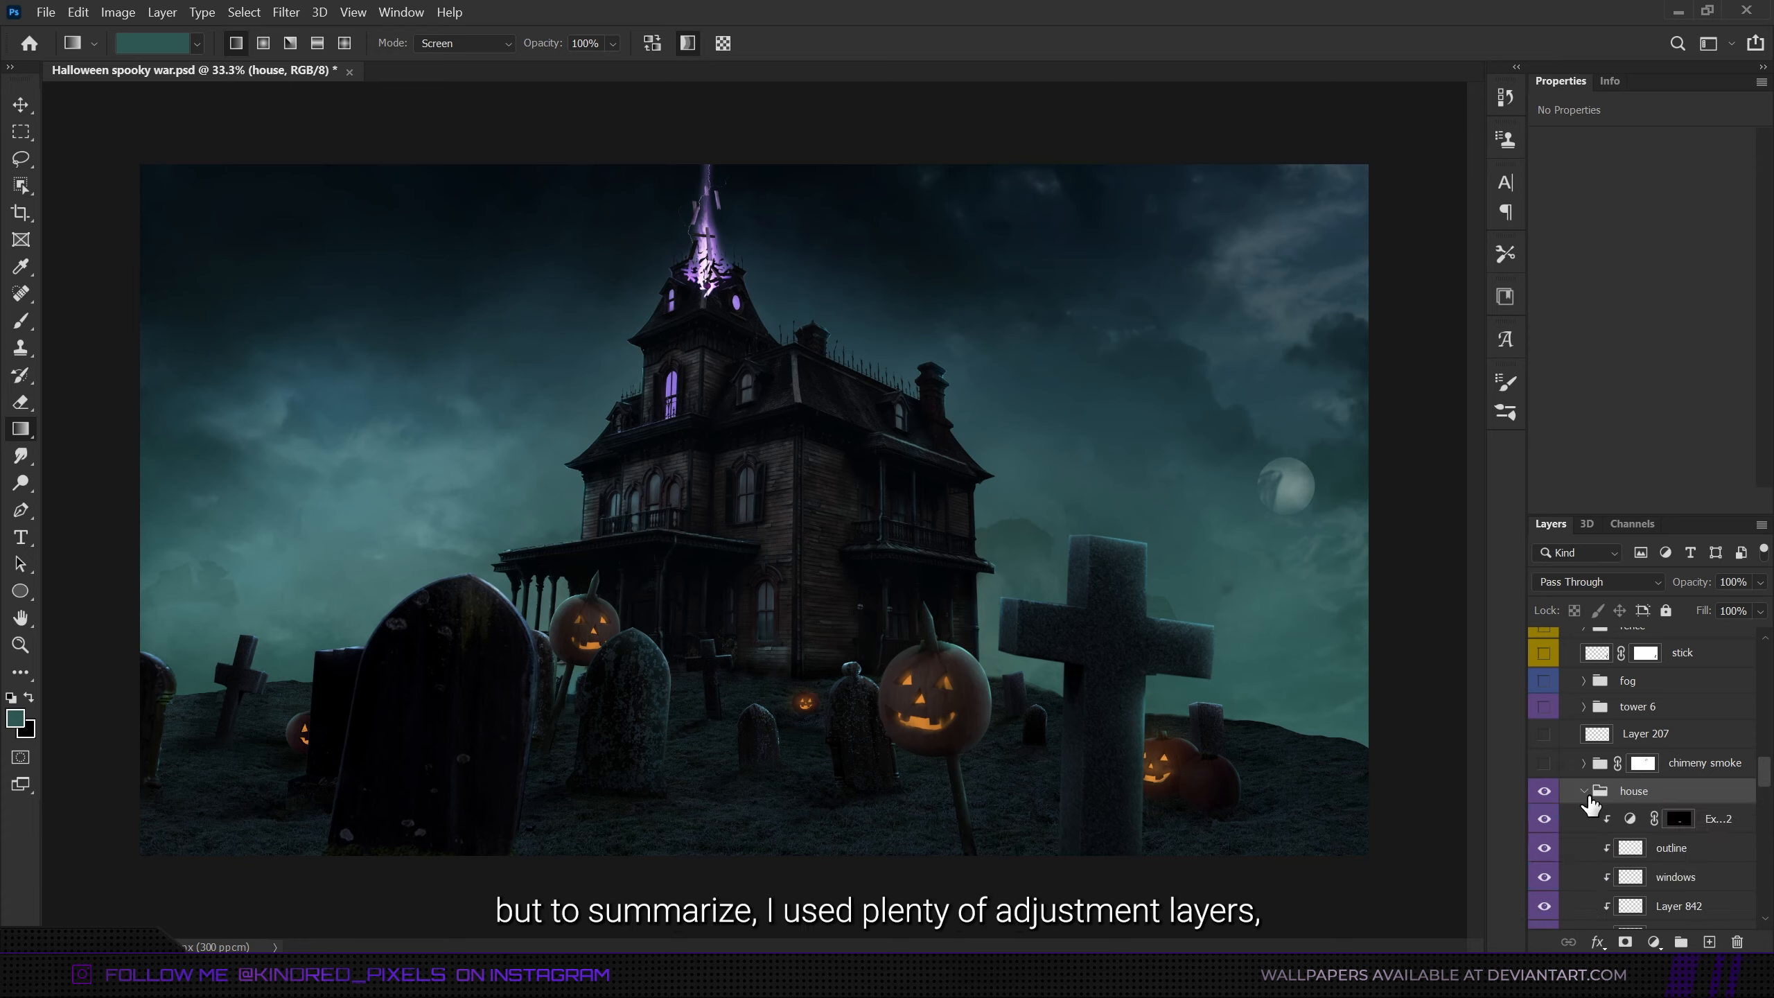
{"action": "scroll", "coordinate": [1641, 804], "scroll_direction": "down", "scroll_amount": 3}
{"action": "scroll", "coordinate": [1646, 849], "scroll_direction": "down", "scroll_amount": 5}
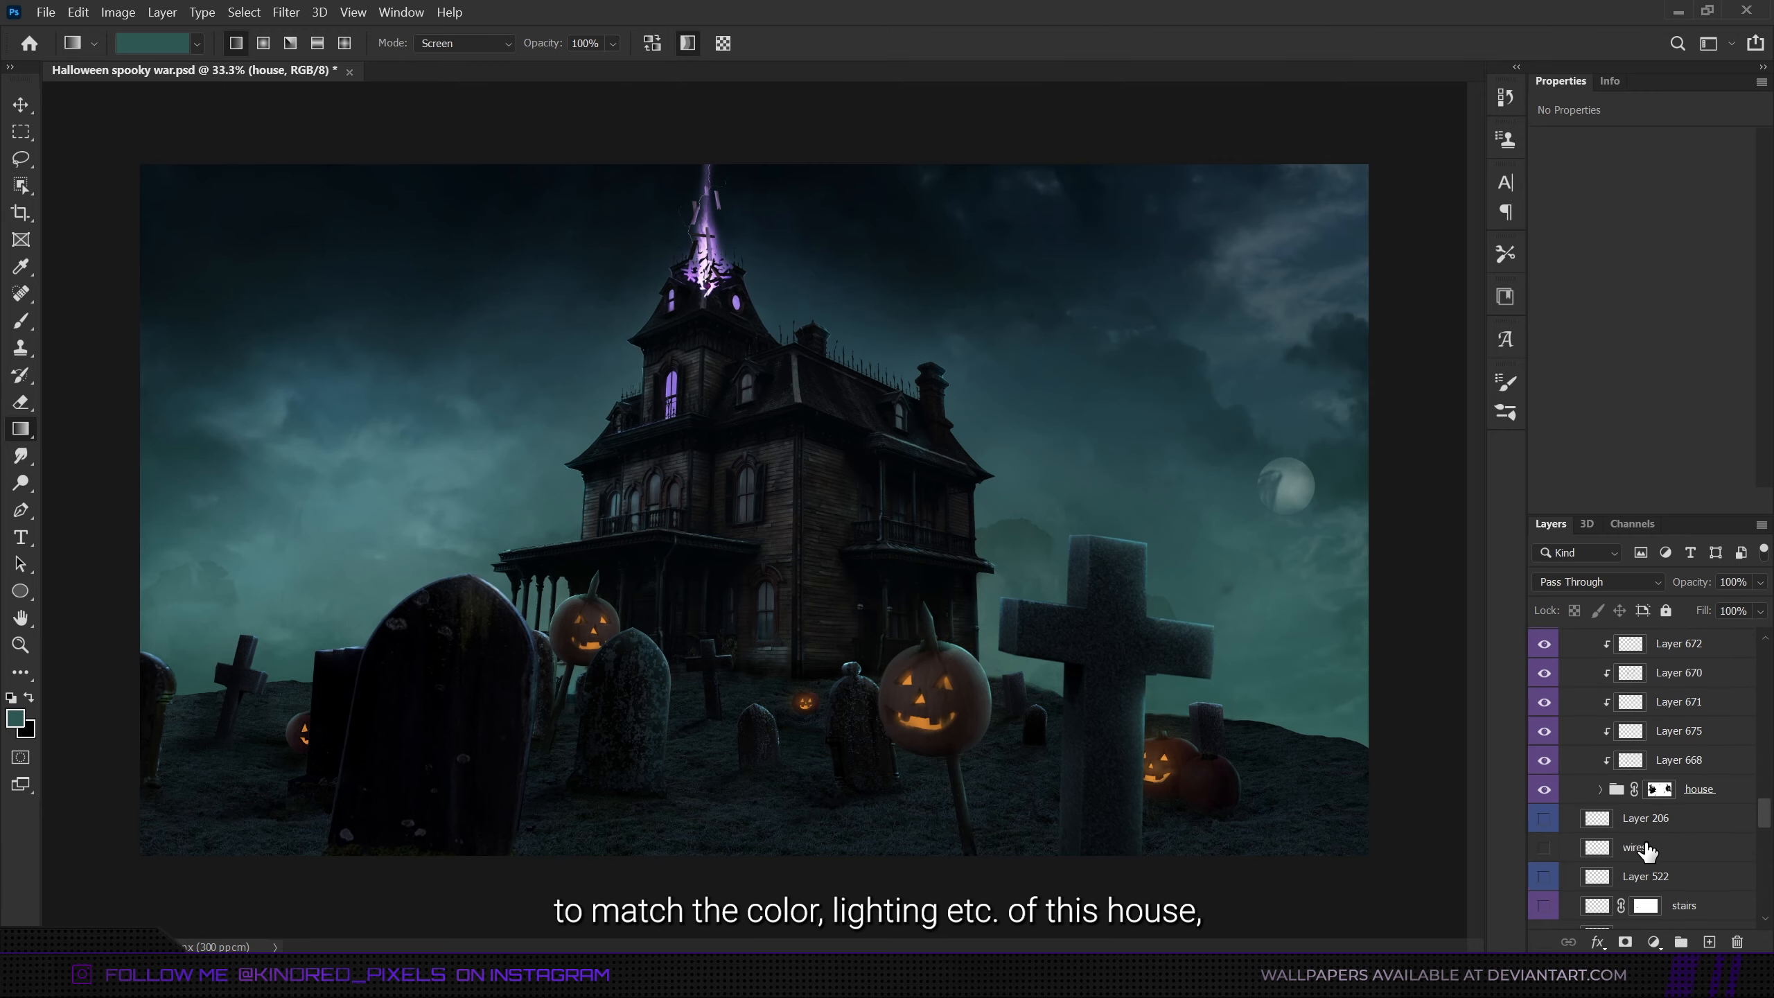
{"action": "scroll", "coordinate": [1628, 804], "scroll_direction": "up", "scroll_amount": 2}
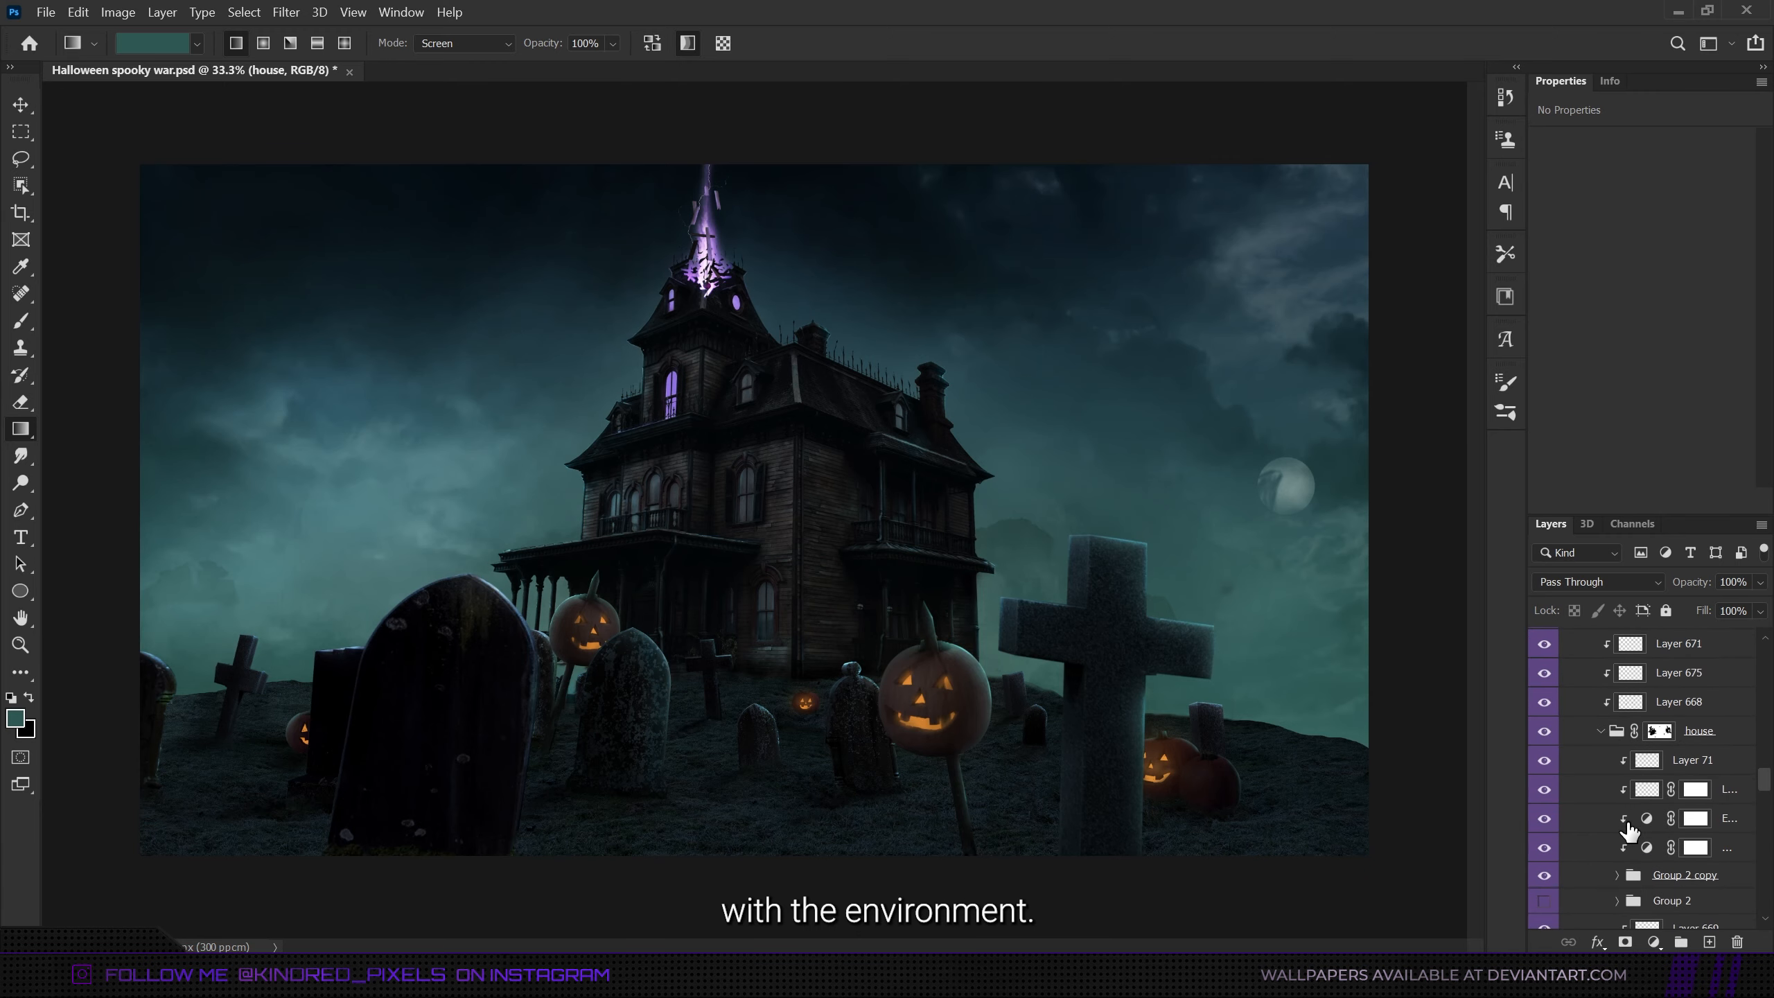
- Make the hidden sunset sky stock photo between the debris and light beam groups visible and select it
{"action": "left_click", "coordinate": [1600, 731]}
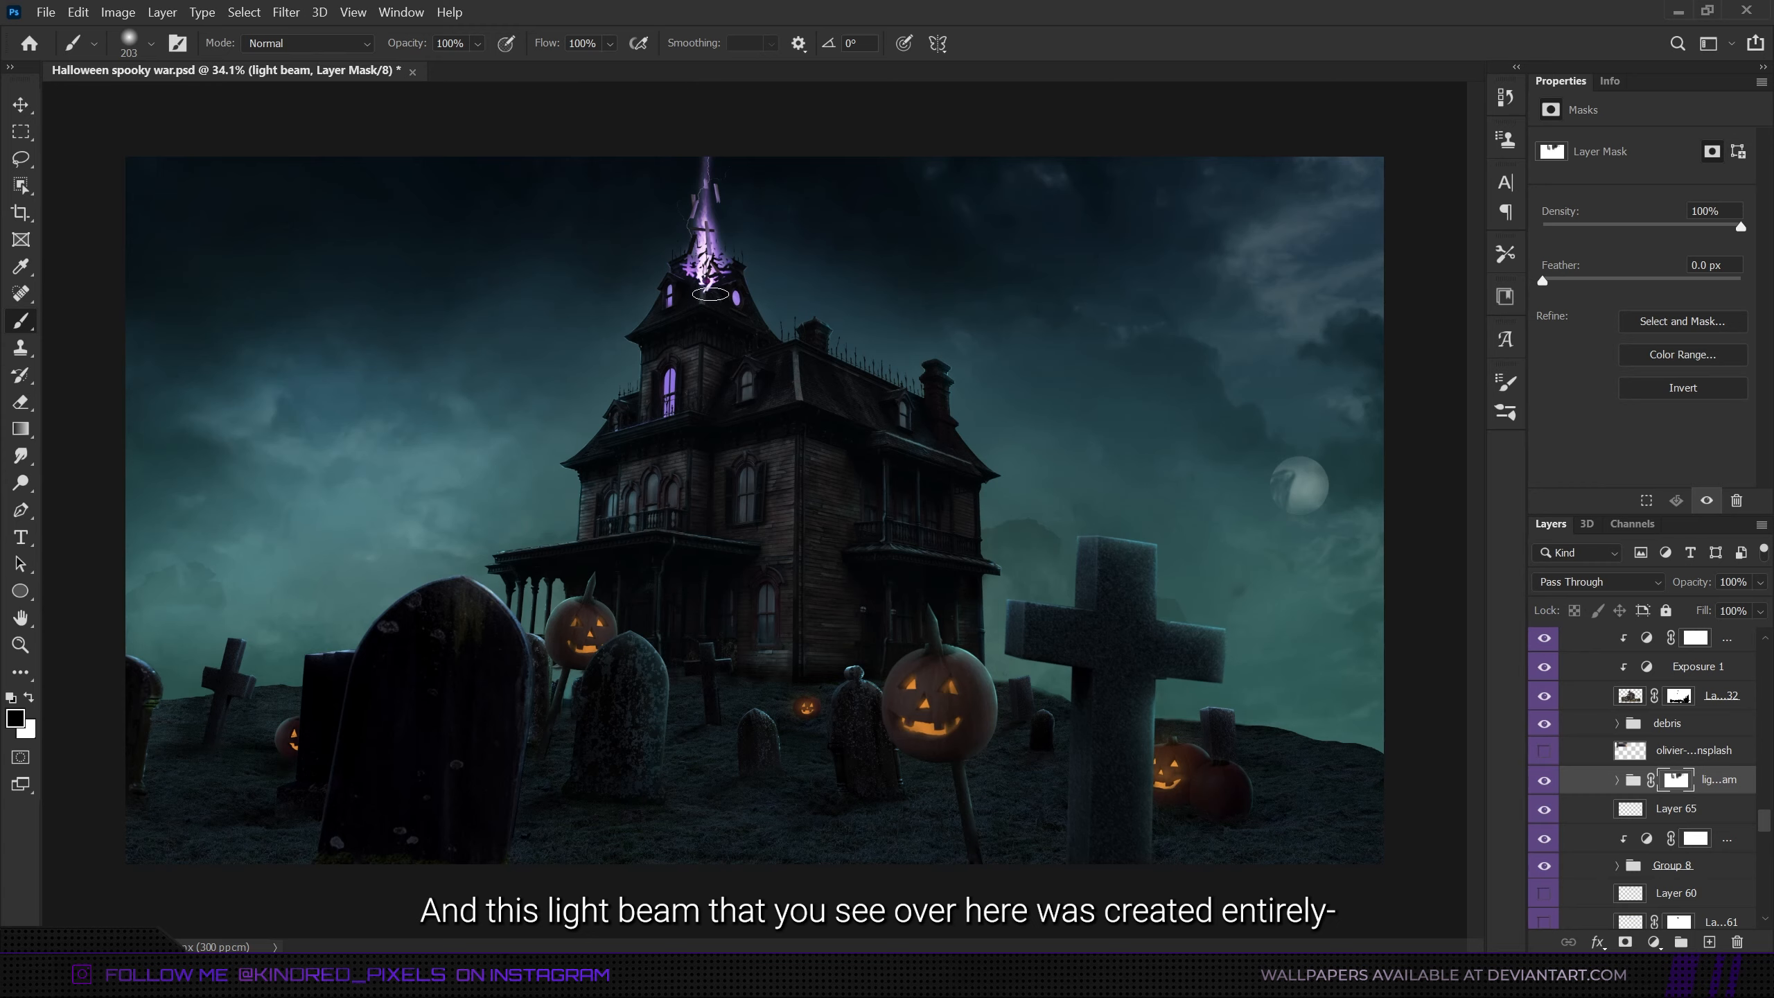
{"action": "left_click", "coordinate": [1544, 751]}
{"action": "left_click", "coordinate": [1652, 753]}
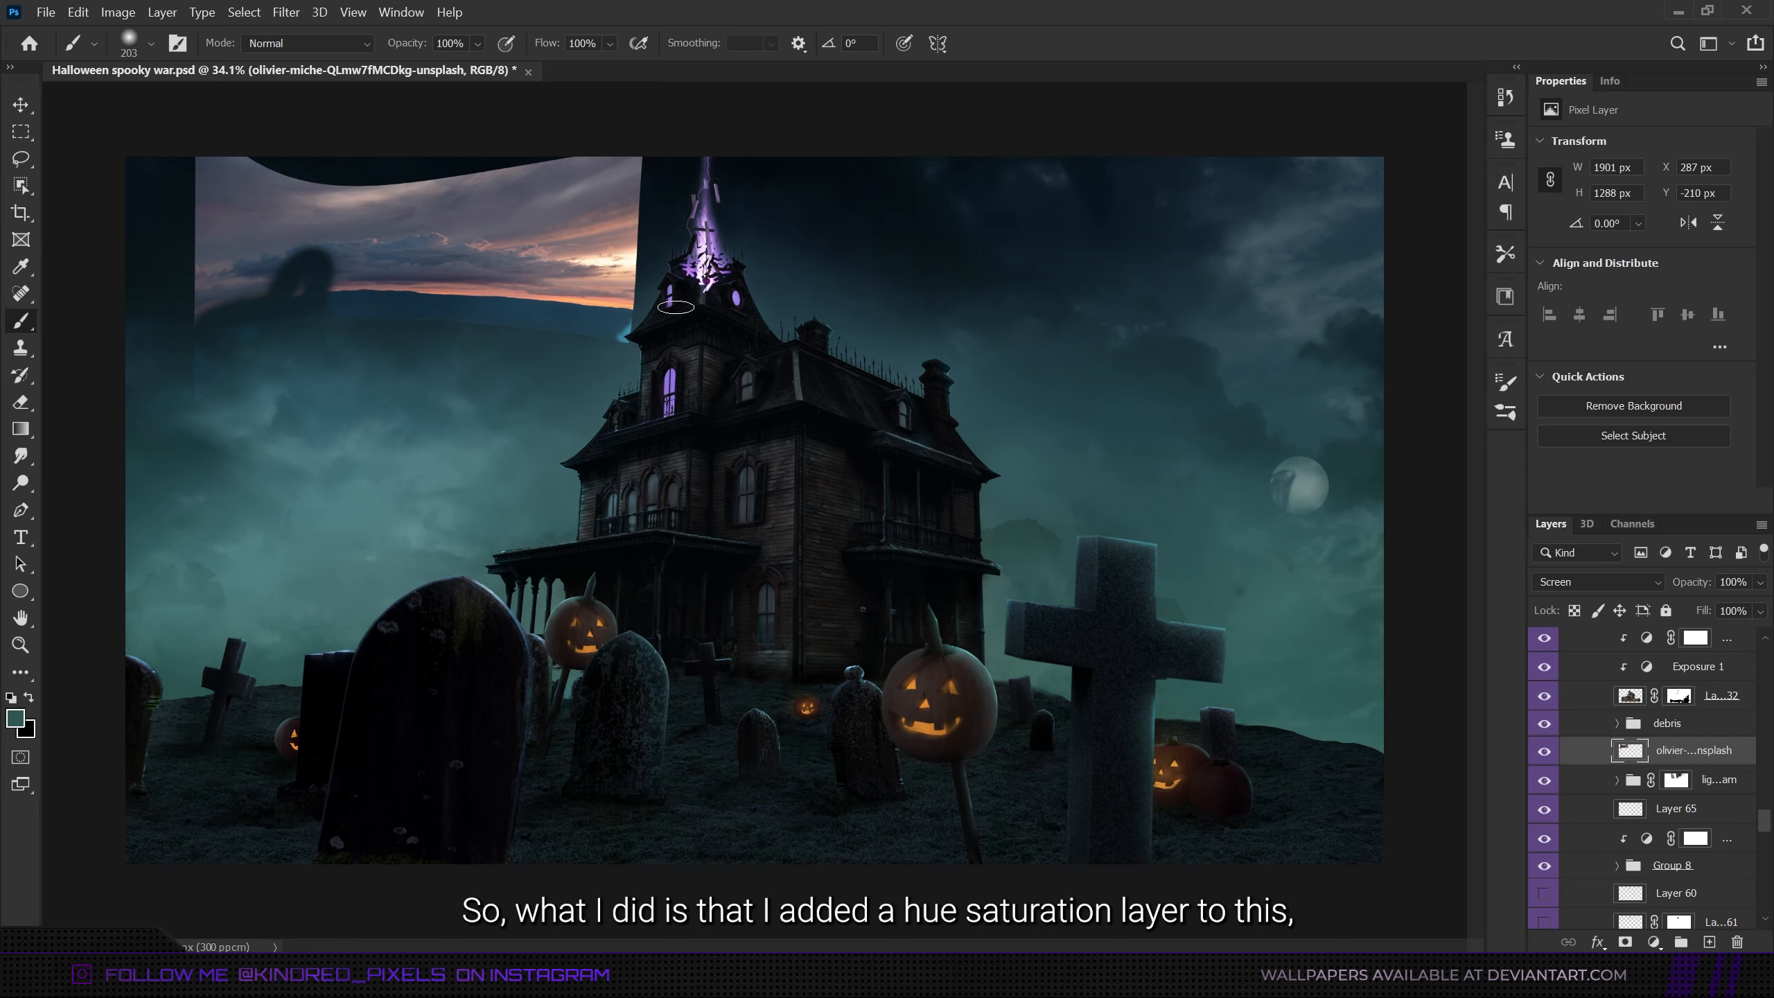
- Hide the sunset sky stock photo and expand the light beam group to open the settings of its Hue/Saturation 9 layer
{"action": "left_click", "coordinate": [1543, 752]}
{"action": "left_click", "coordinate": [1676, 779]}
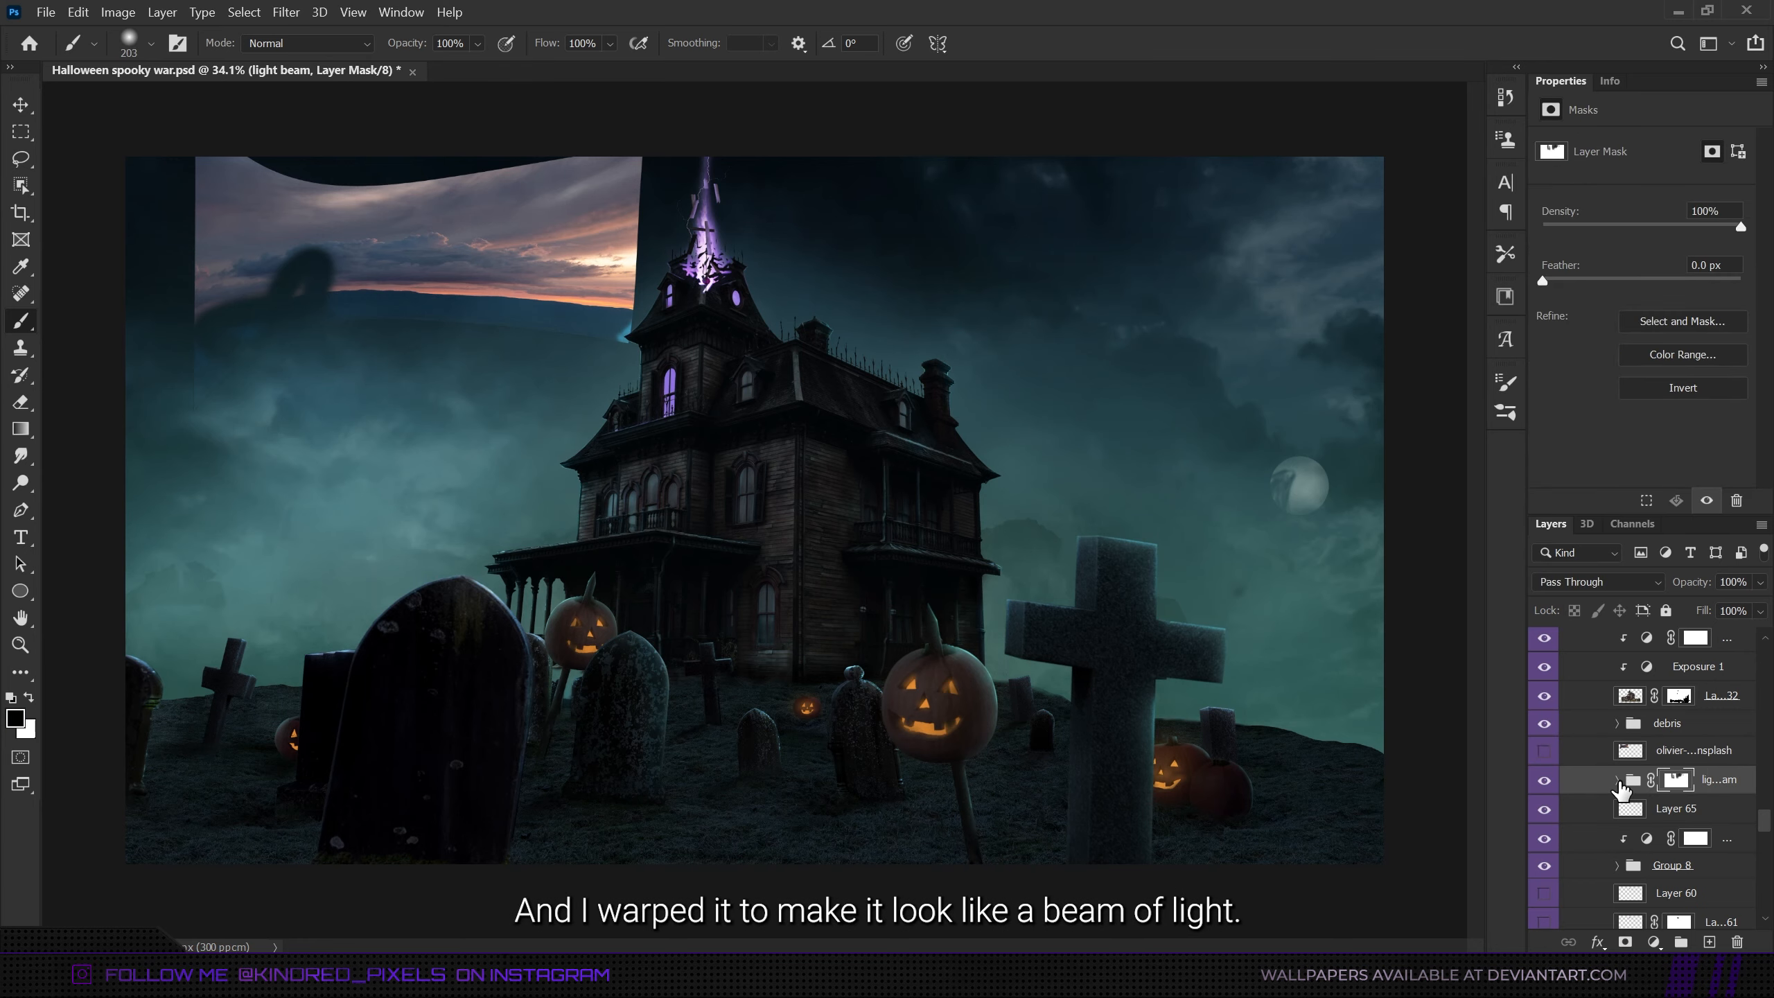
{"action": "left_click", "coordinate": [1617, 779]}
{"action": "left_click", "coordinate": [1663, 838]}
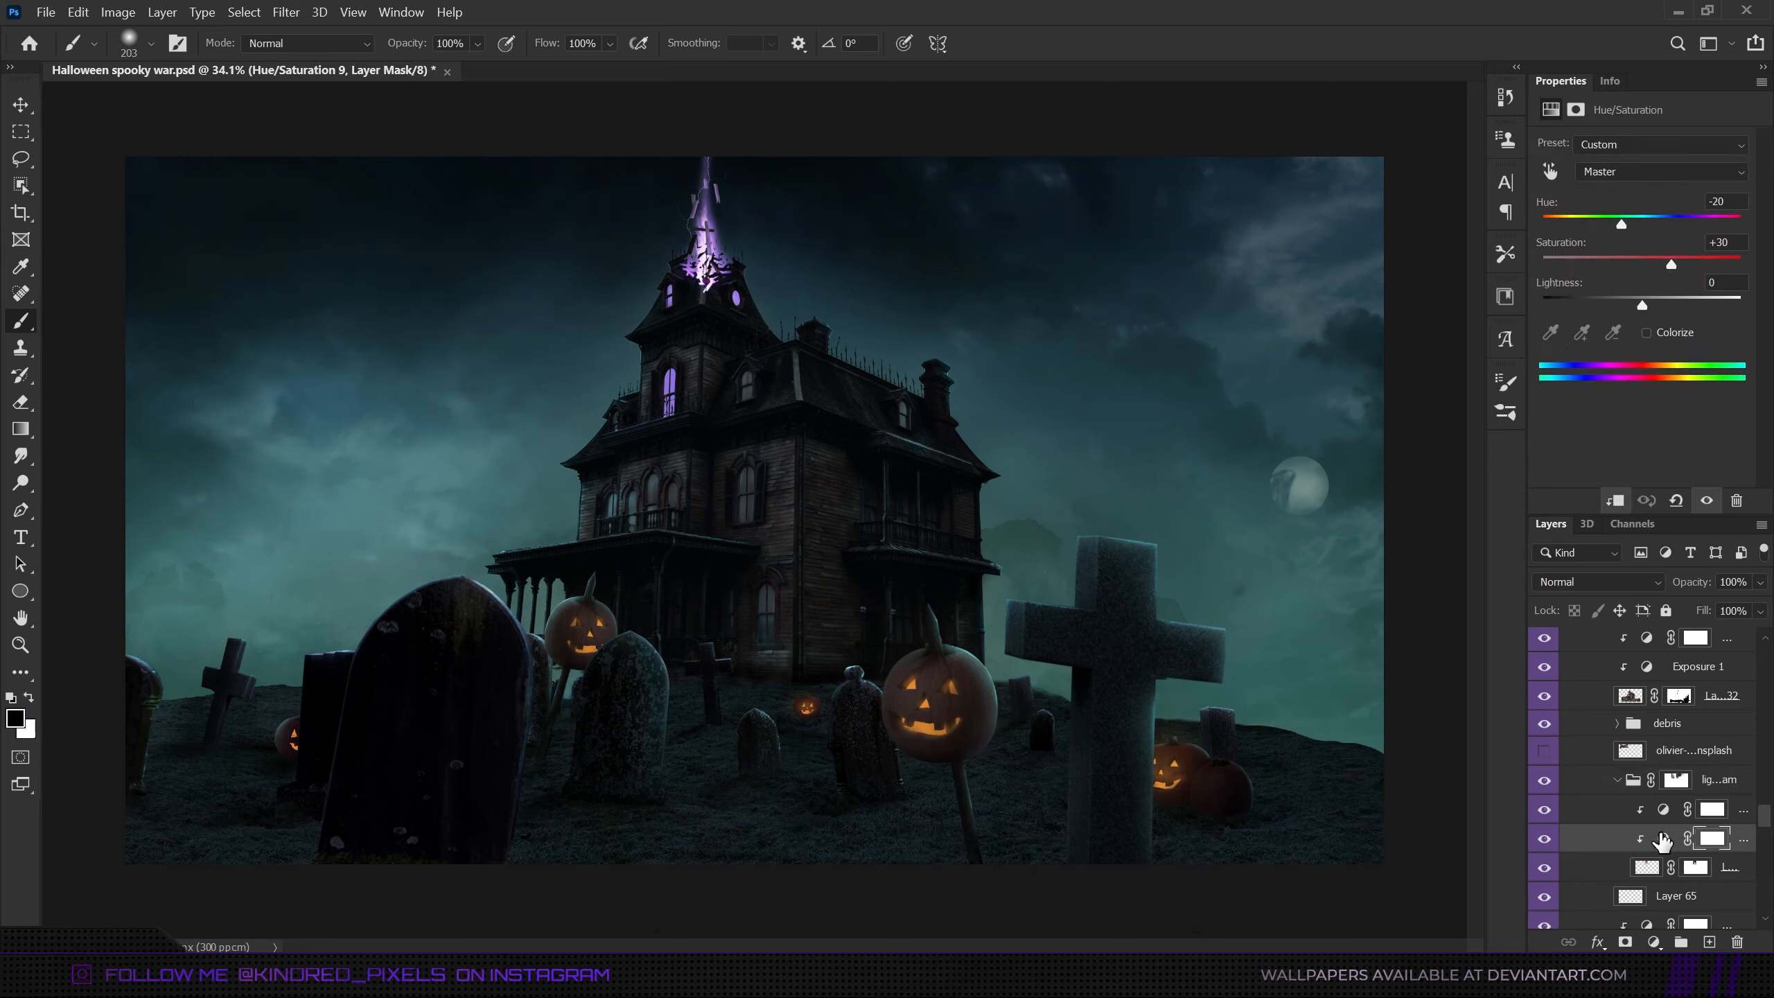
- Toggle off the light beam's two clipped adjustment layers and the debris group to compare the effect, restoring each one
{"action": "left_click", "coordinate": [1546, 838]}
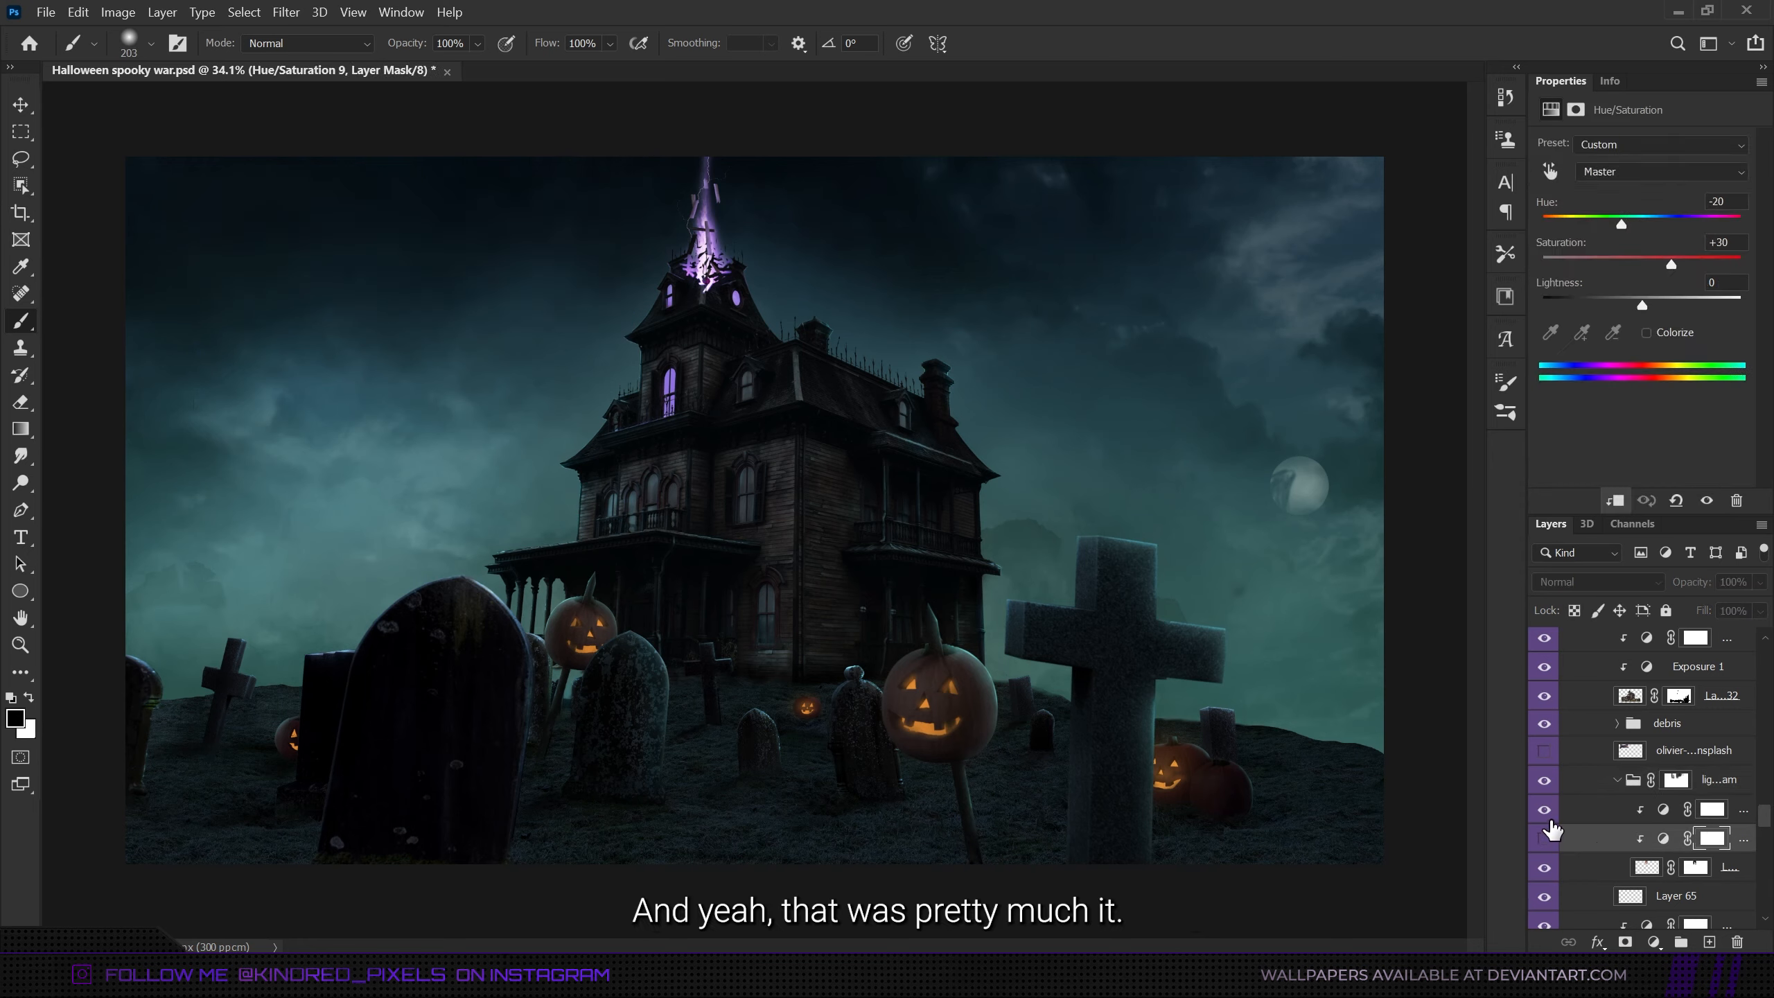
{"action": "left_click", "coordinate": [1544, 809]}
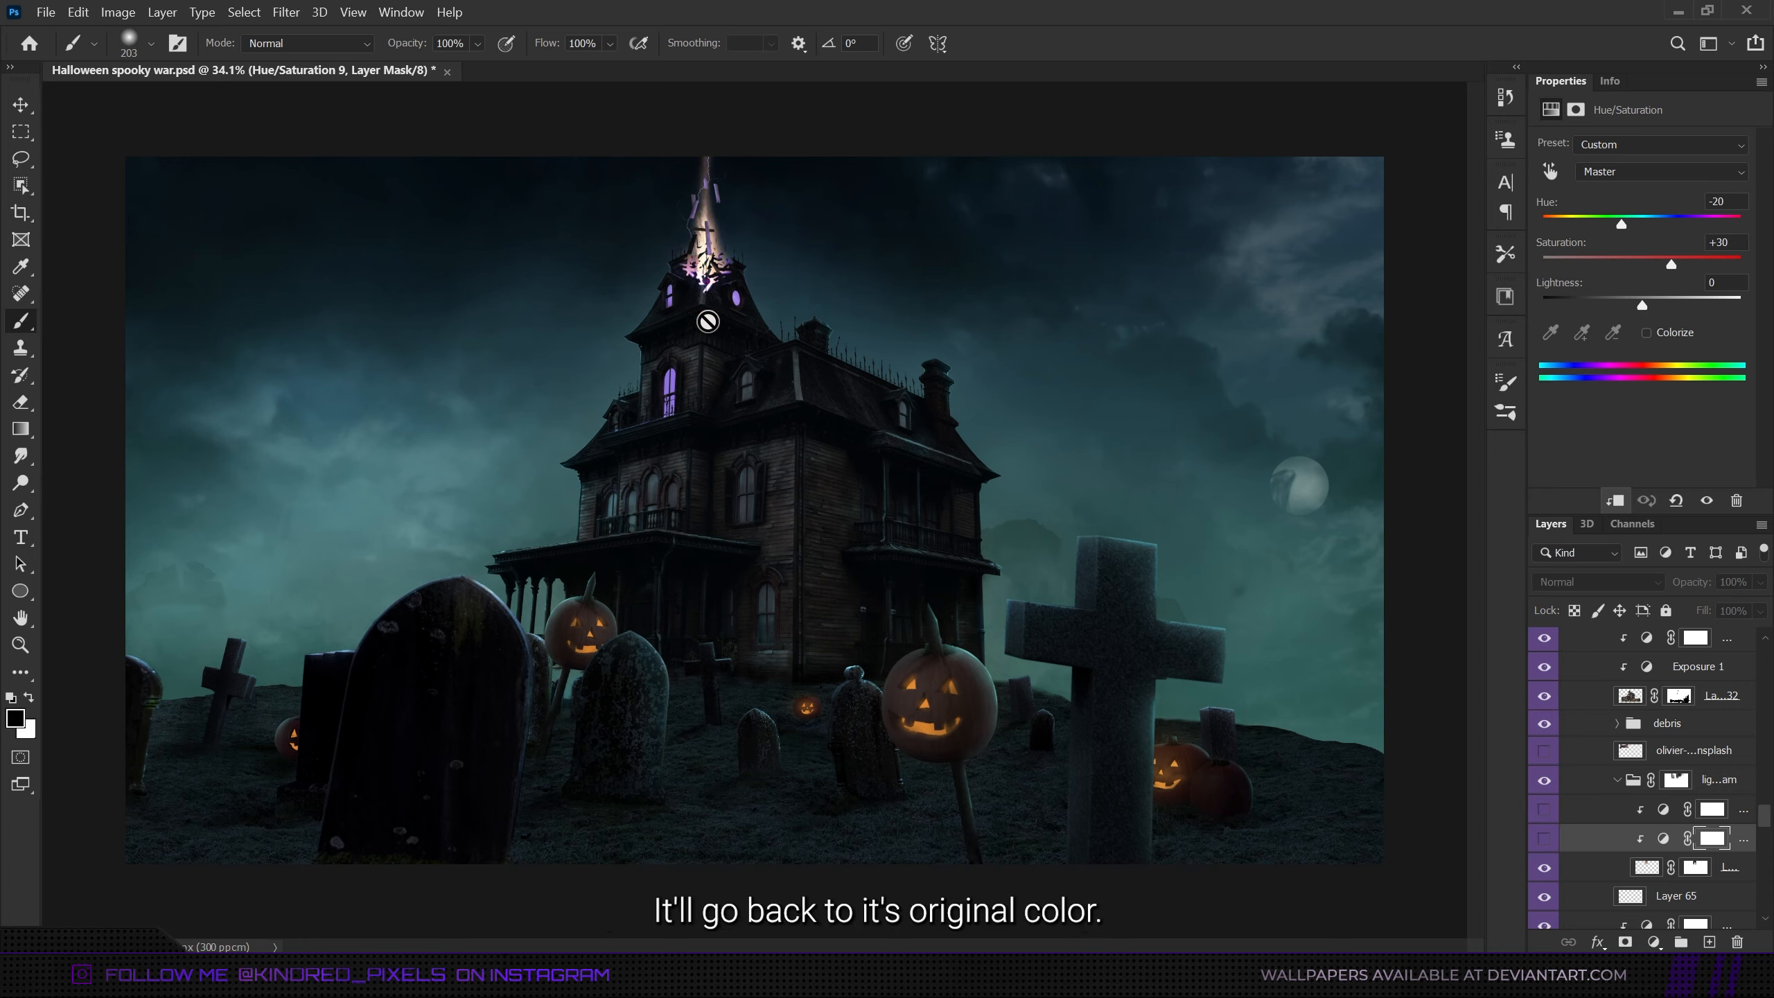
{"action": "left_click", "coordinate": [1544, 841]}
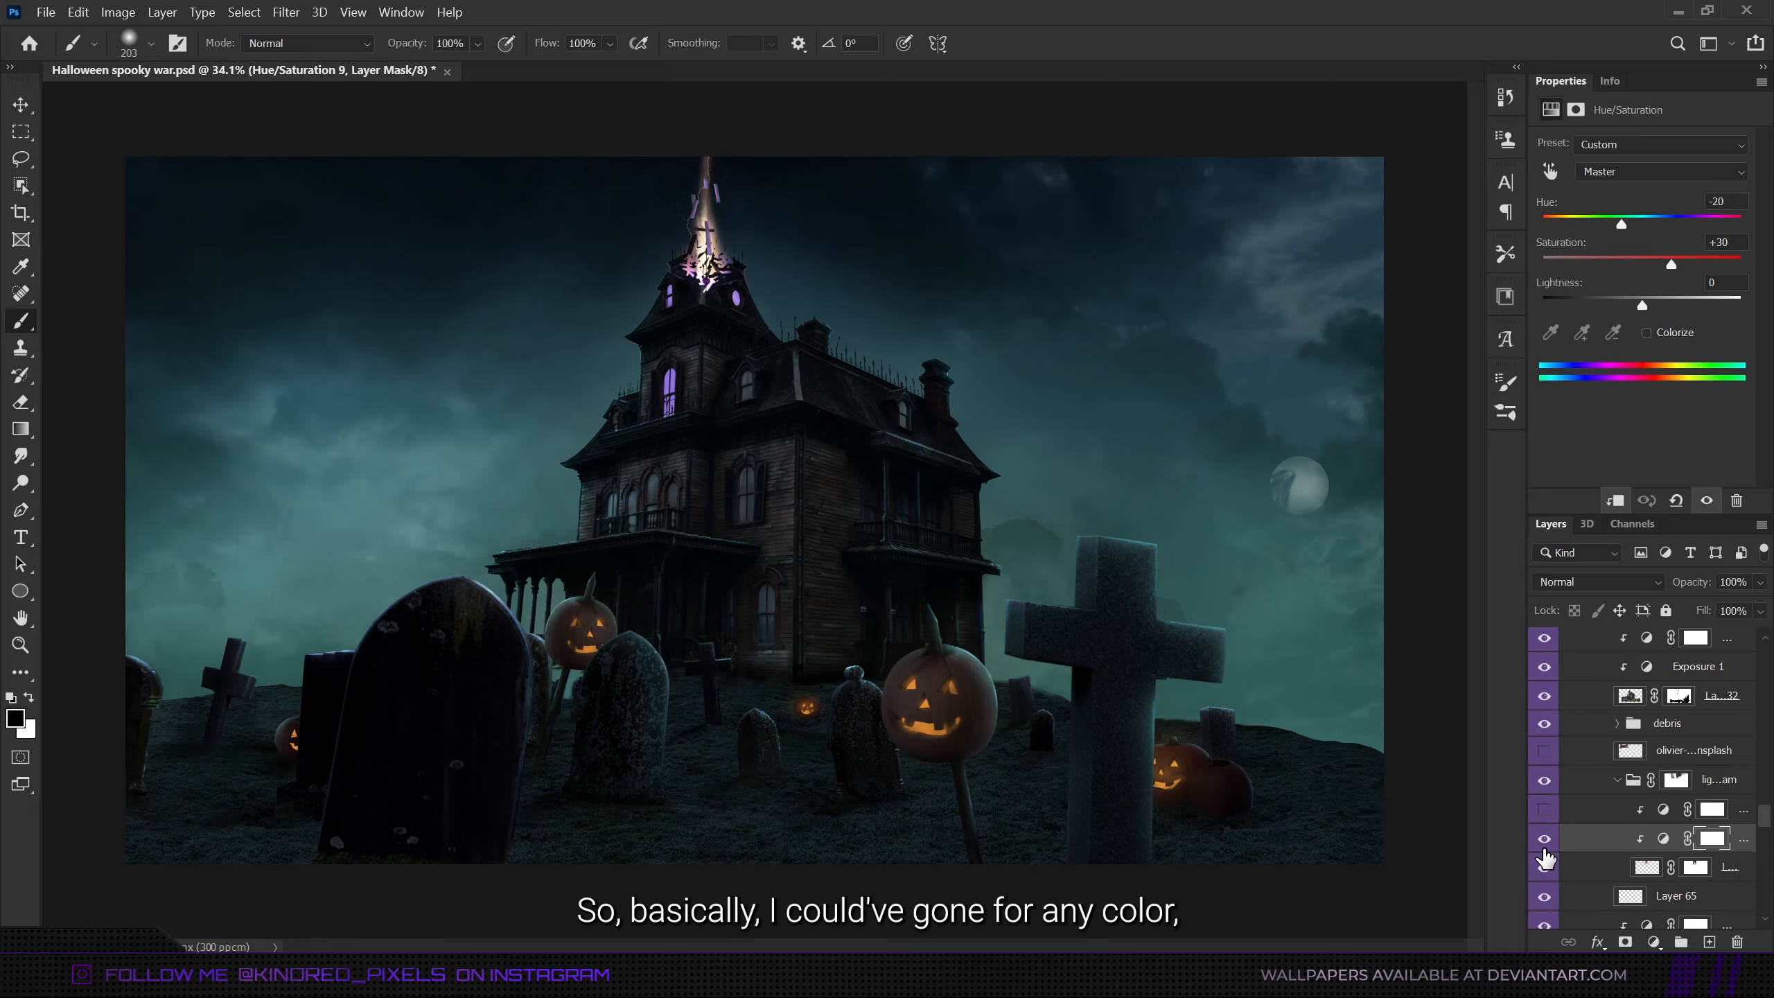
{"action": "left_click", "coordinate": [1544, 810]}
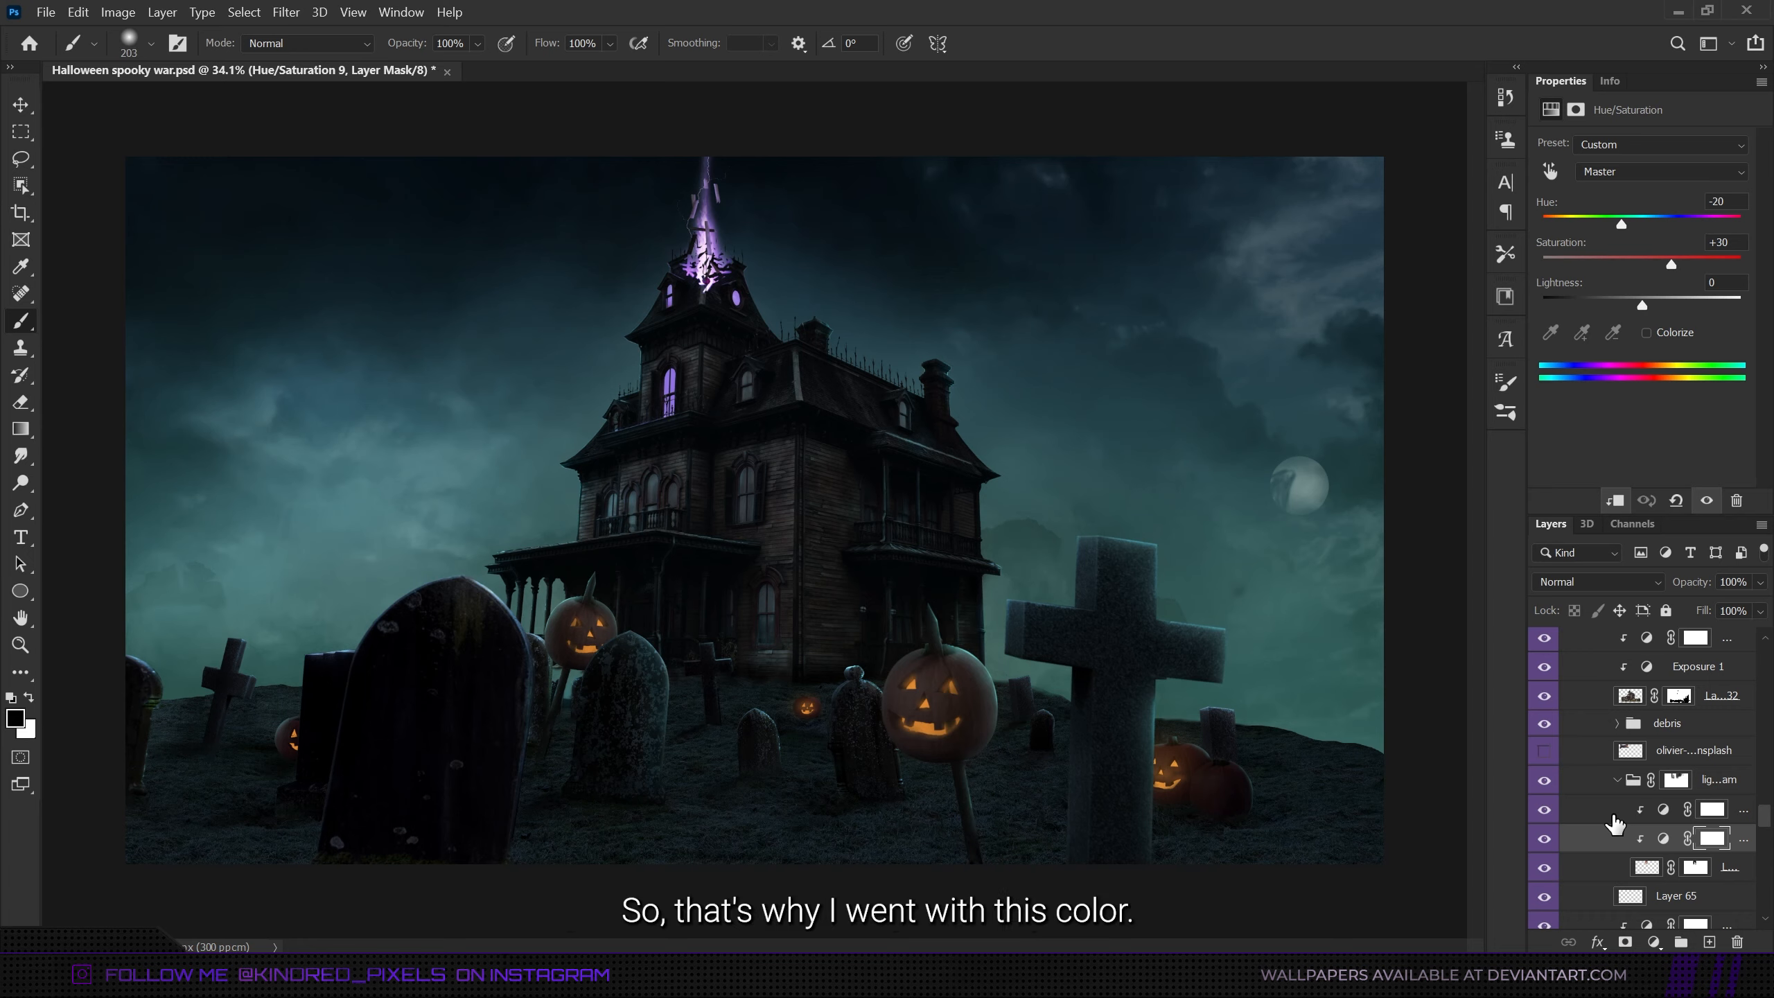
{"action": "left_click", "coordinate": [1544, 724]}
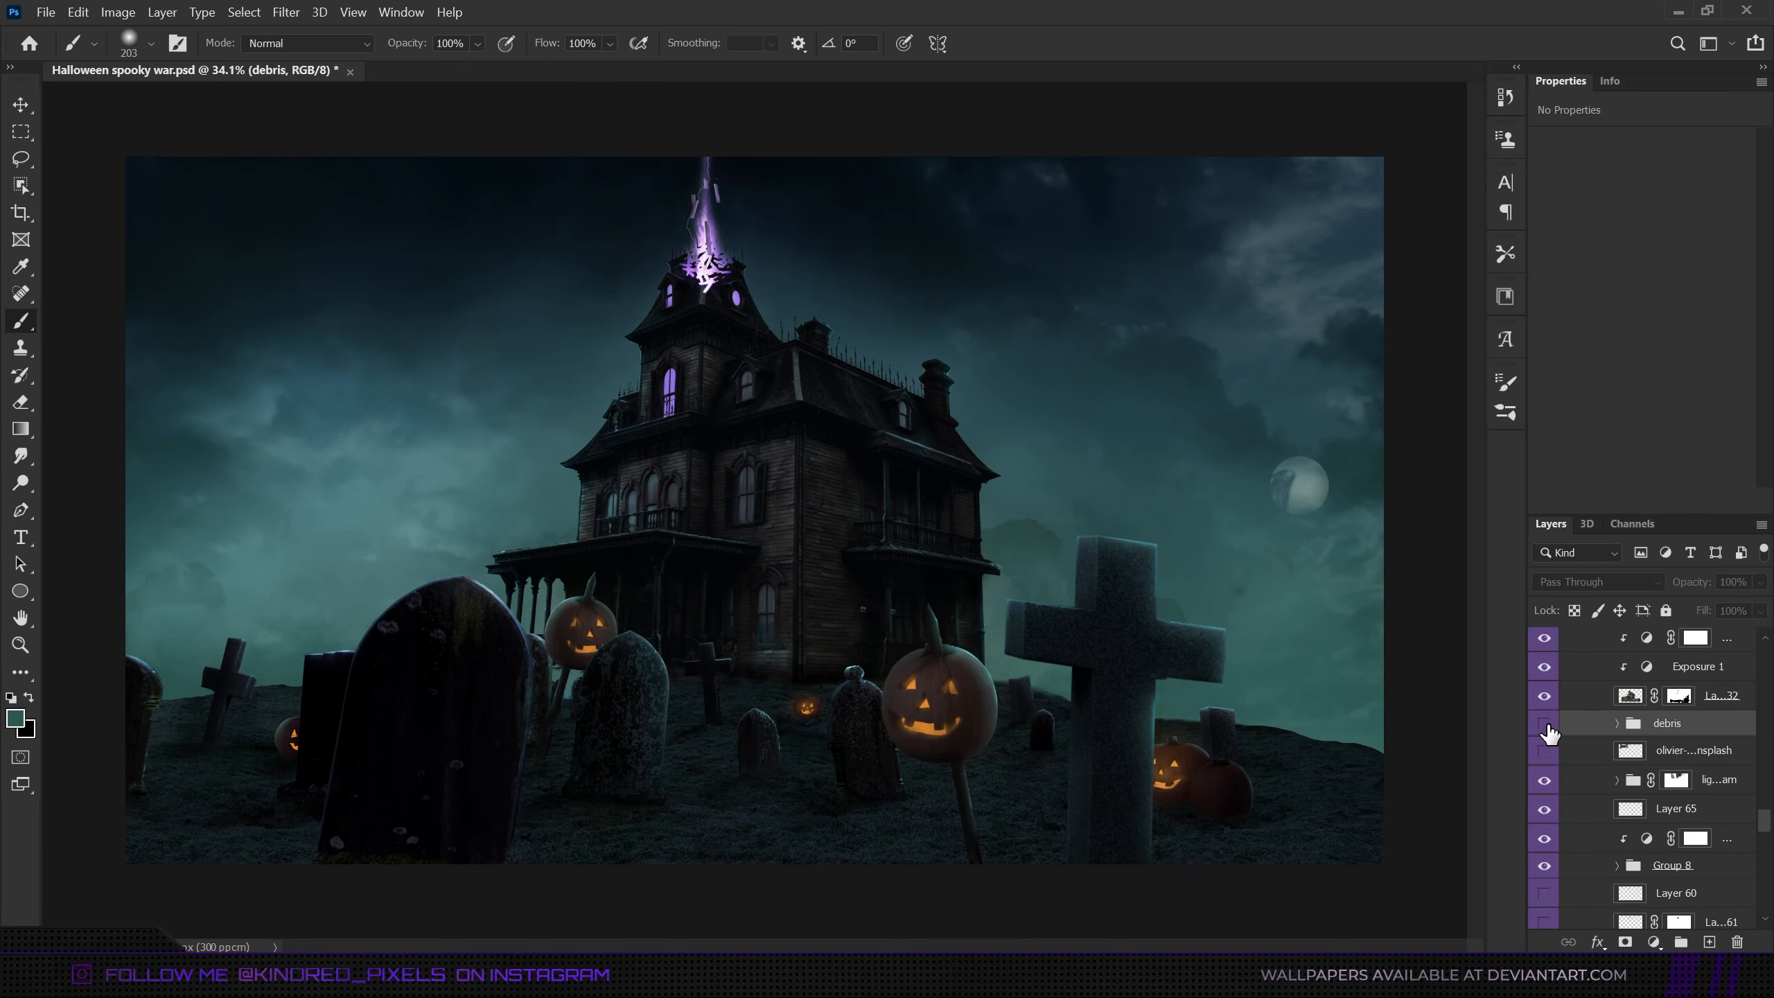
{"action": "left_click", "coordinate": [1545, 724]}
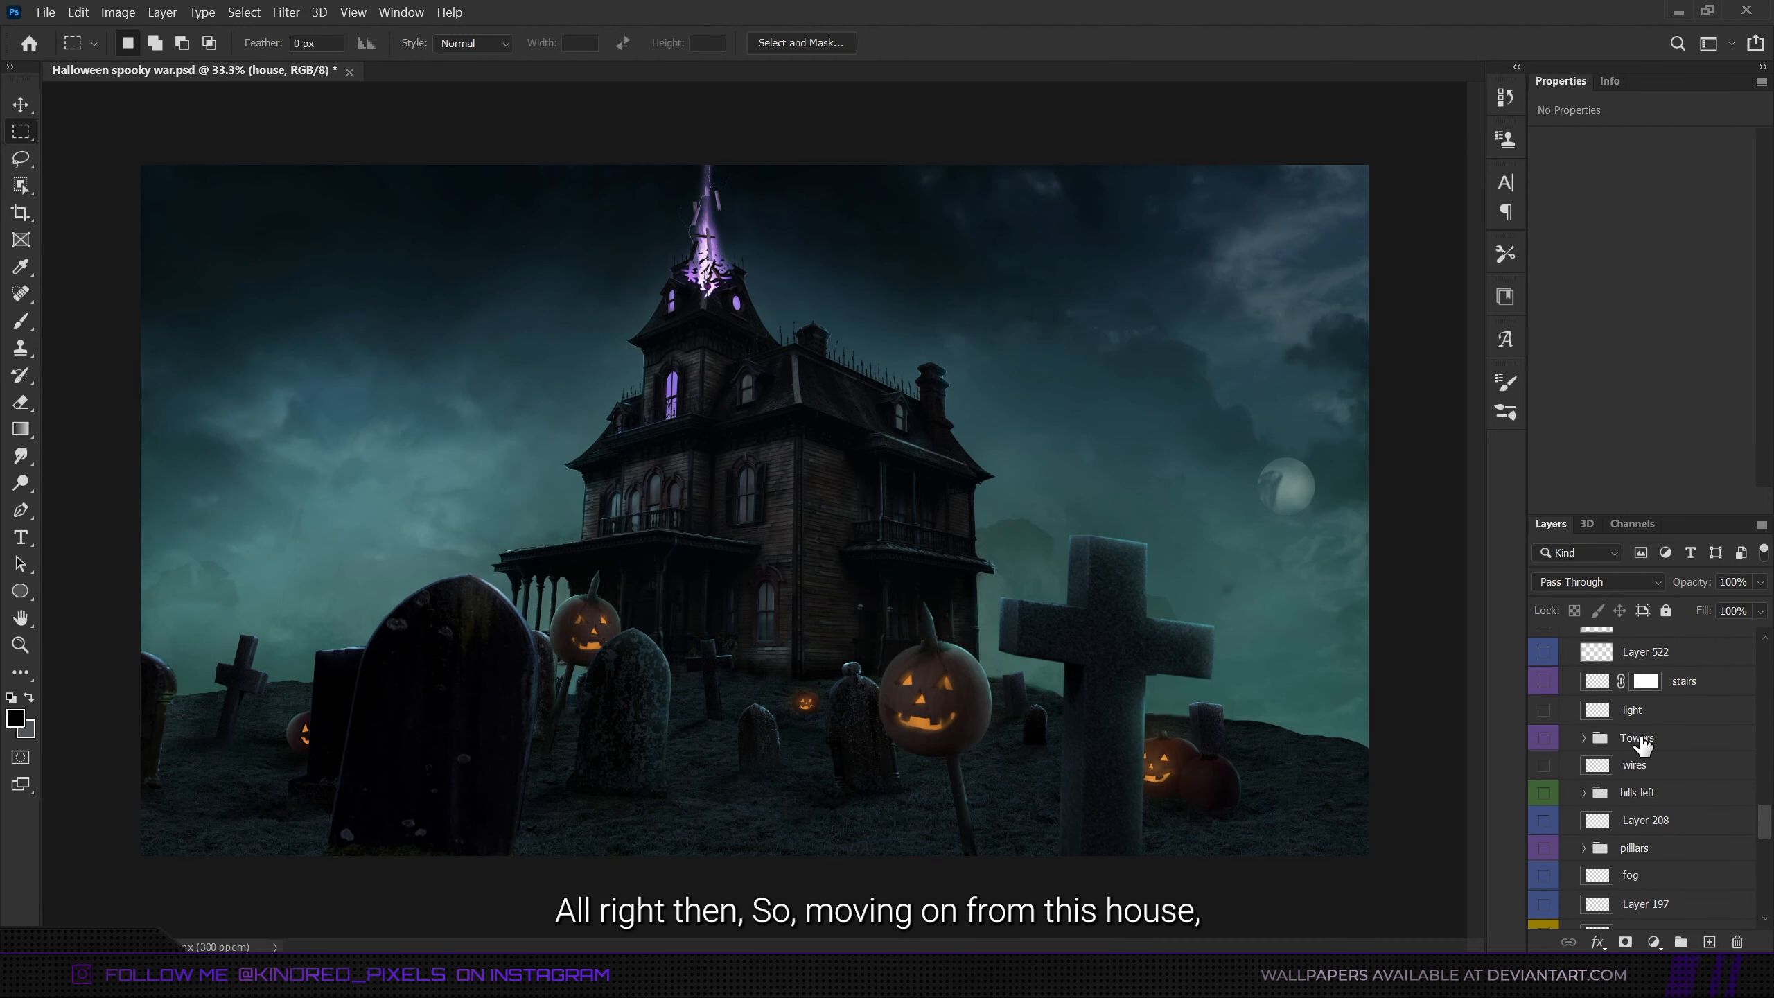
- Make the Towers group visible and expand it to look through its outline, shading and nested towers layers
{"action": "left_click", "coordinate": [1642, 741]}
{"action": "left_click", "coordinate": [1543, 737]}
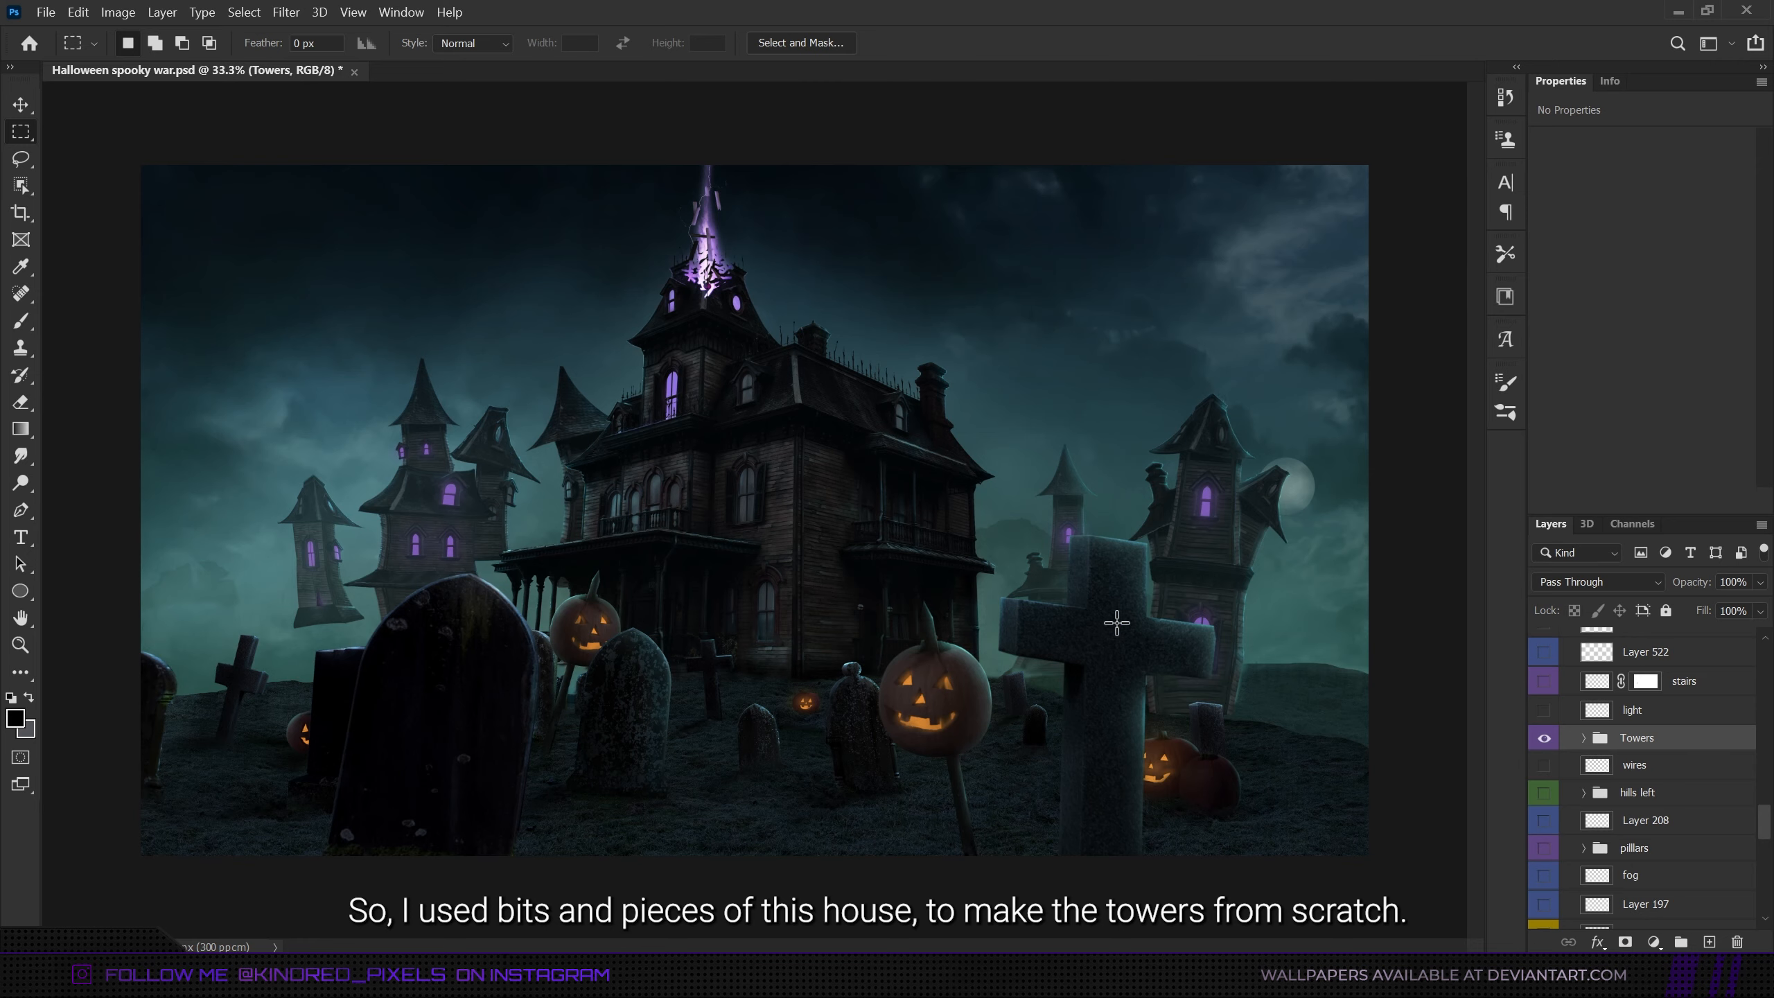
{"action": "left_click", "coordinate": [1584, 738]}
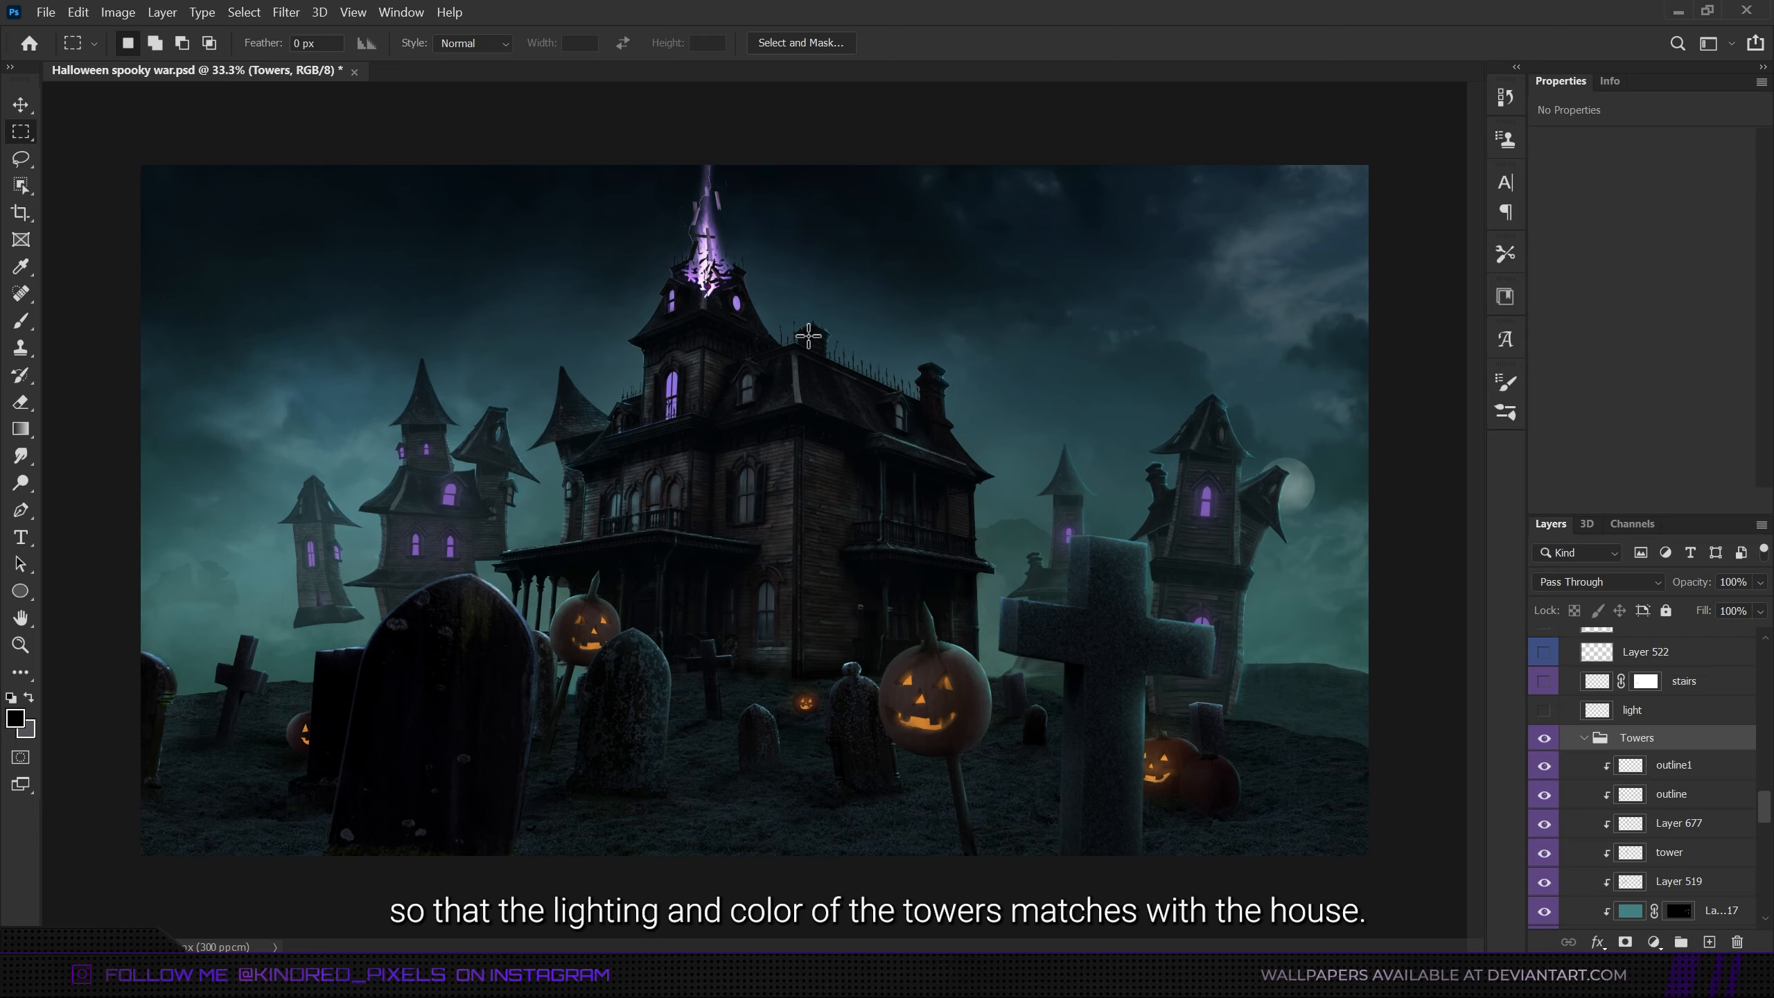
{"action": "scroll", "coordinate": [1660, 768], "scroll_direction": "down", "scroll_amount": 4}
{"action": "left_click", "coordinate": [1660, 710]}
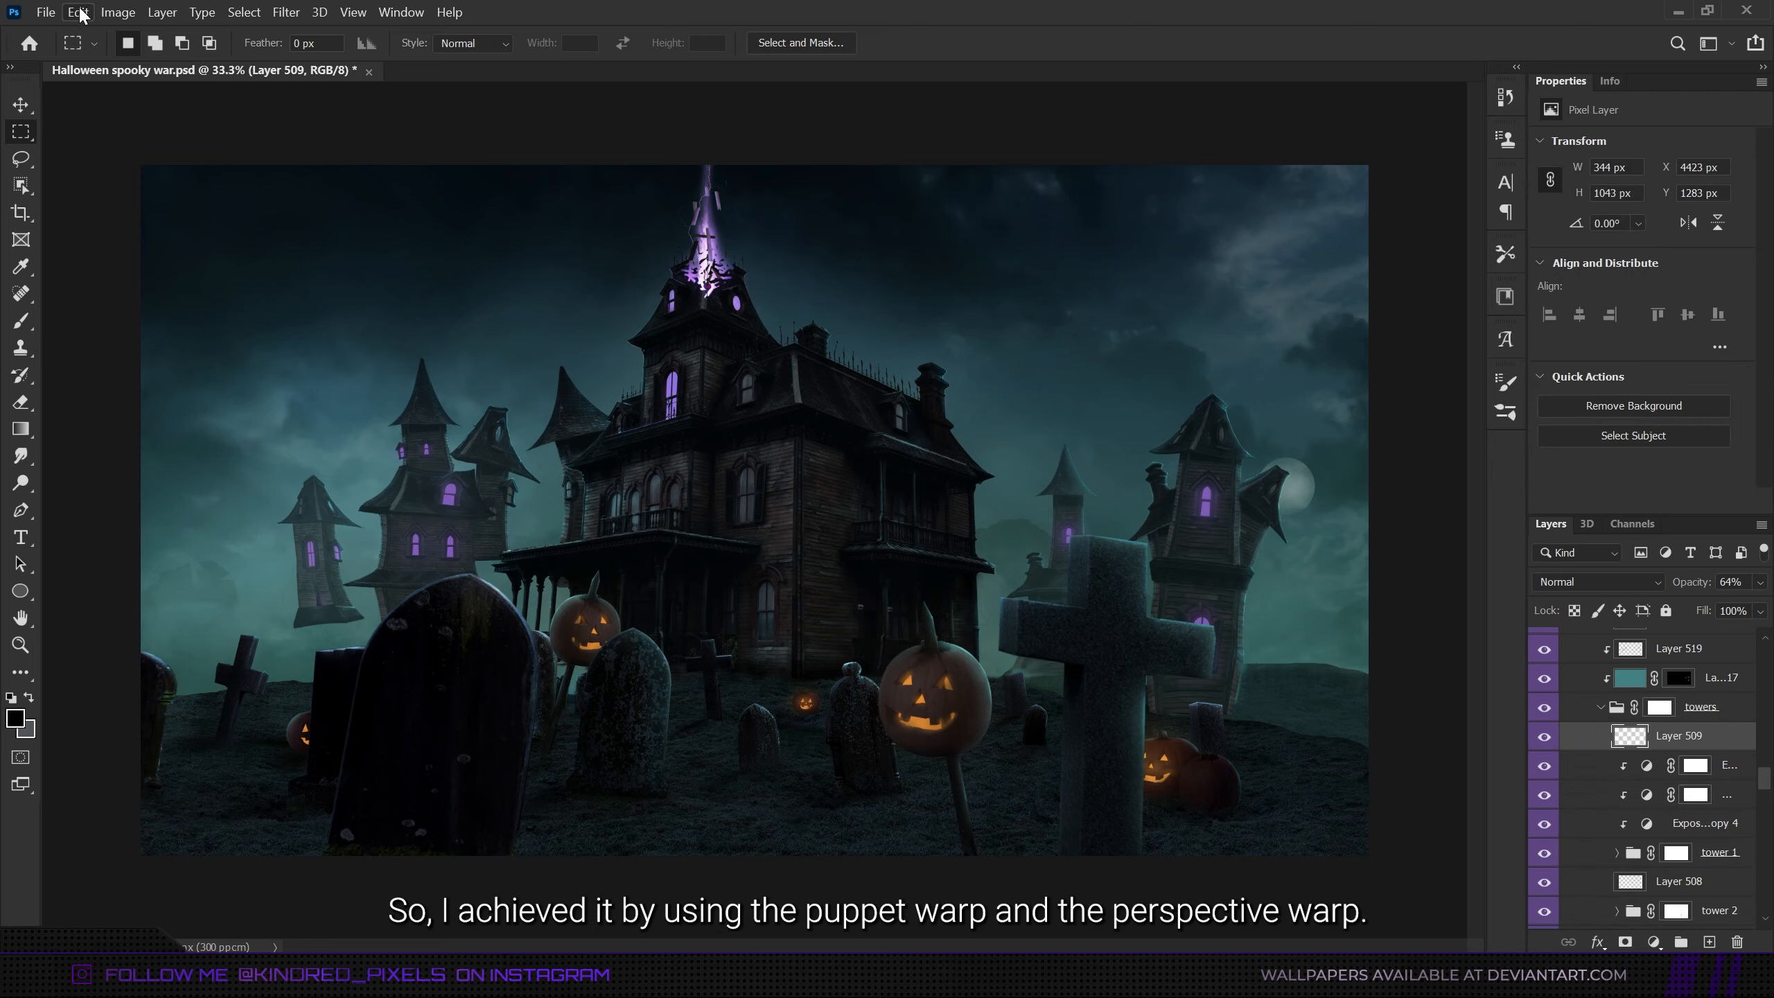
{"action": "left_click", "coordinate": [78, 11]}
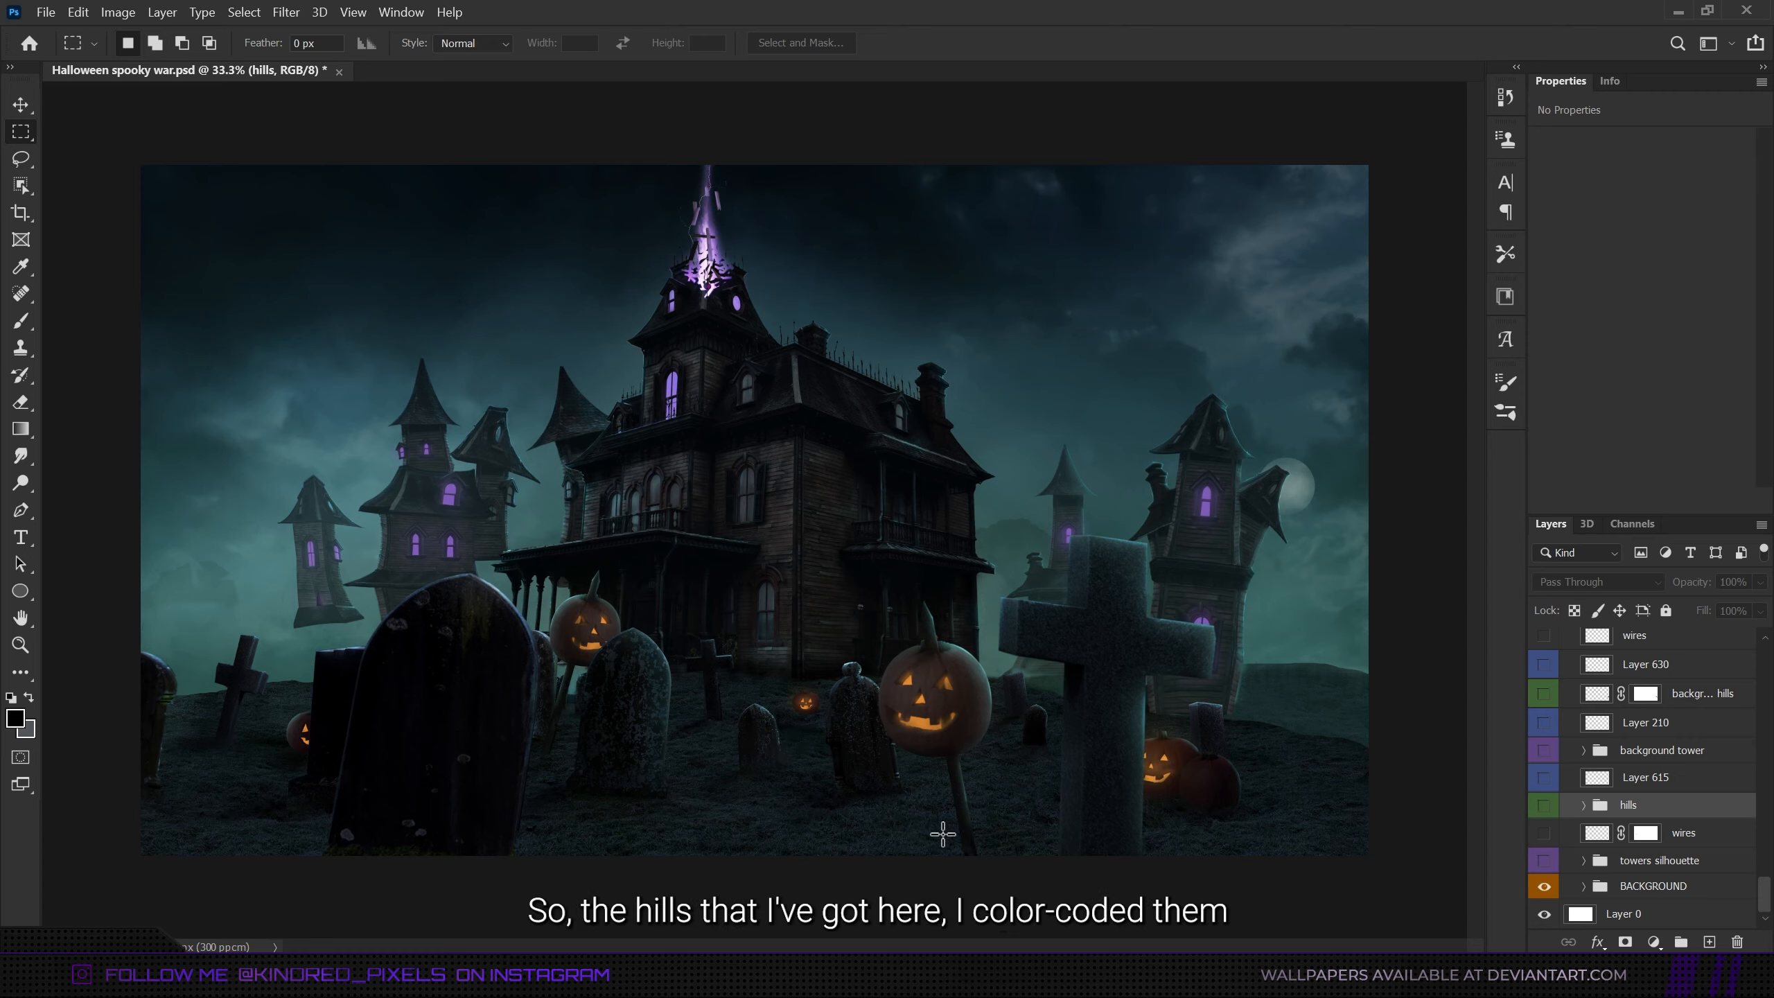
- Make the green-coded hills, background hills and hills left elements visible
{"action": "left_click", "coordinate": [1547, 808]}
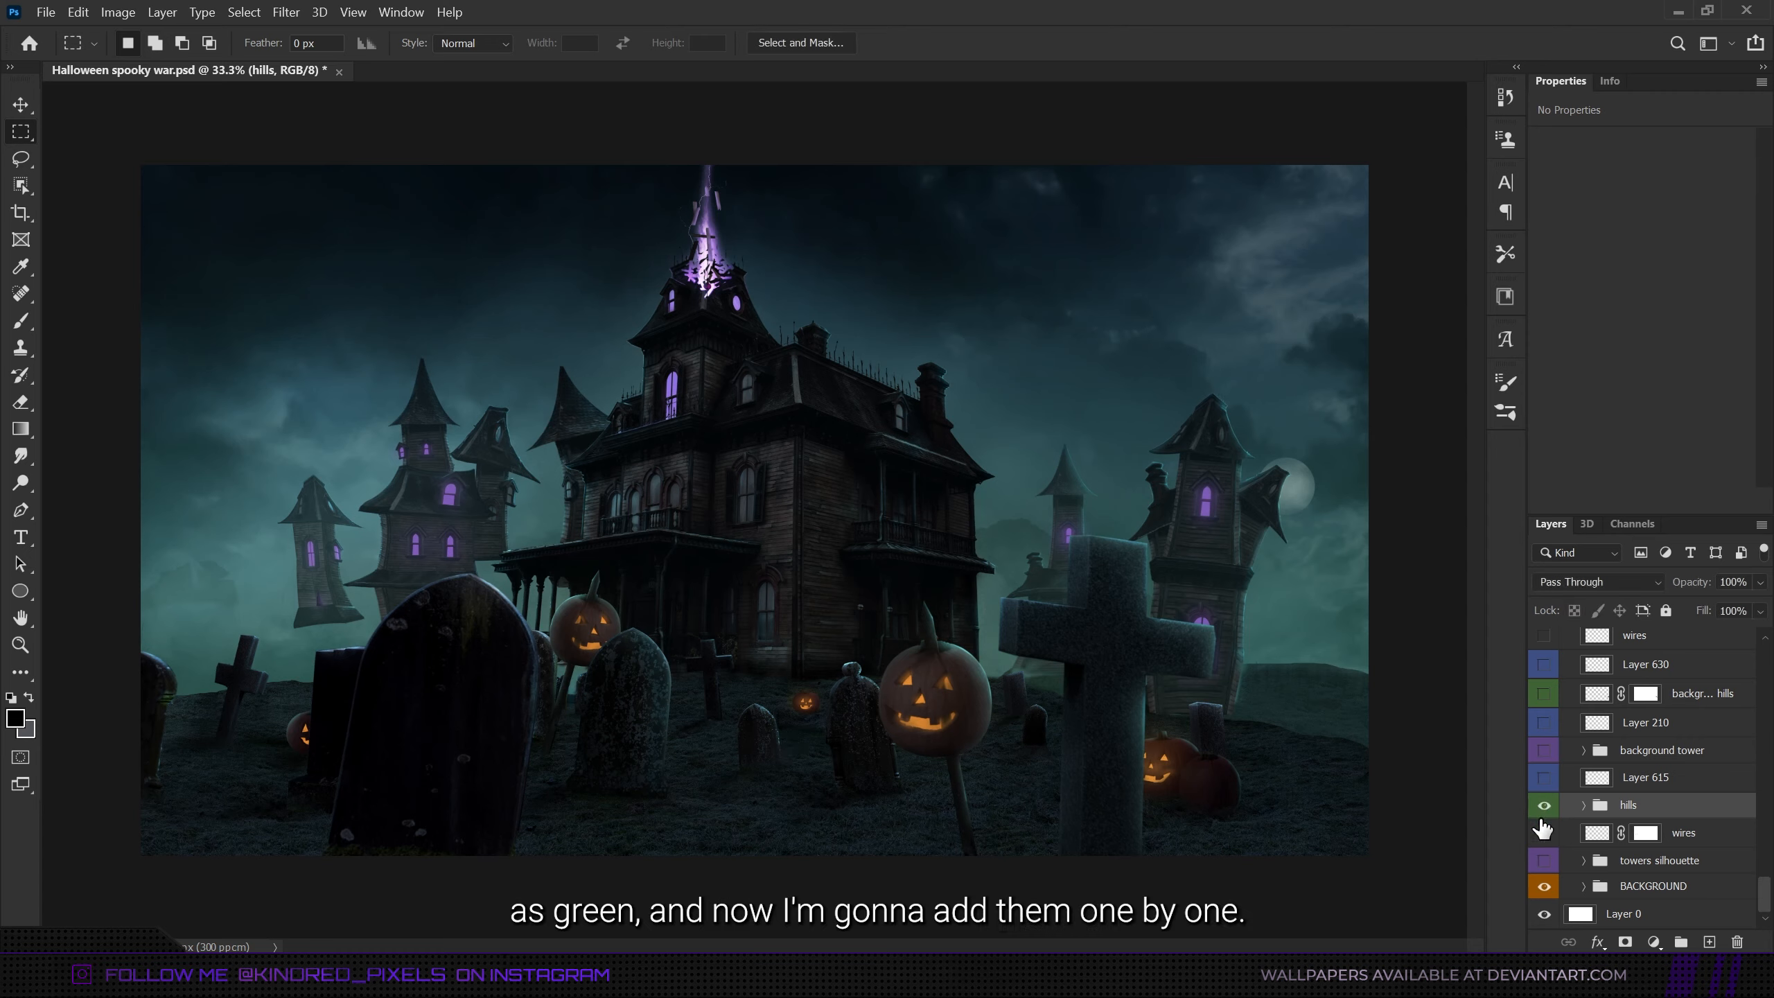
{"action": "left_click", "coordinate": [1545, 694]}
{"action": "scroll", "coordinate": [1547, 696], "scroll_direction": "up", "scroll_amount": 5}
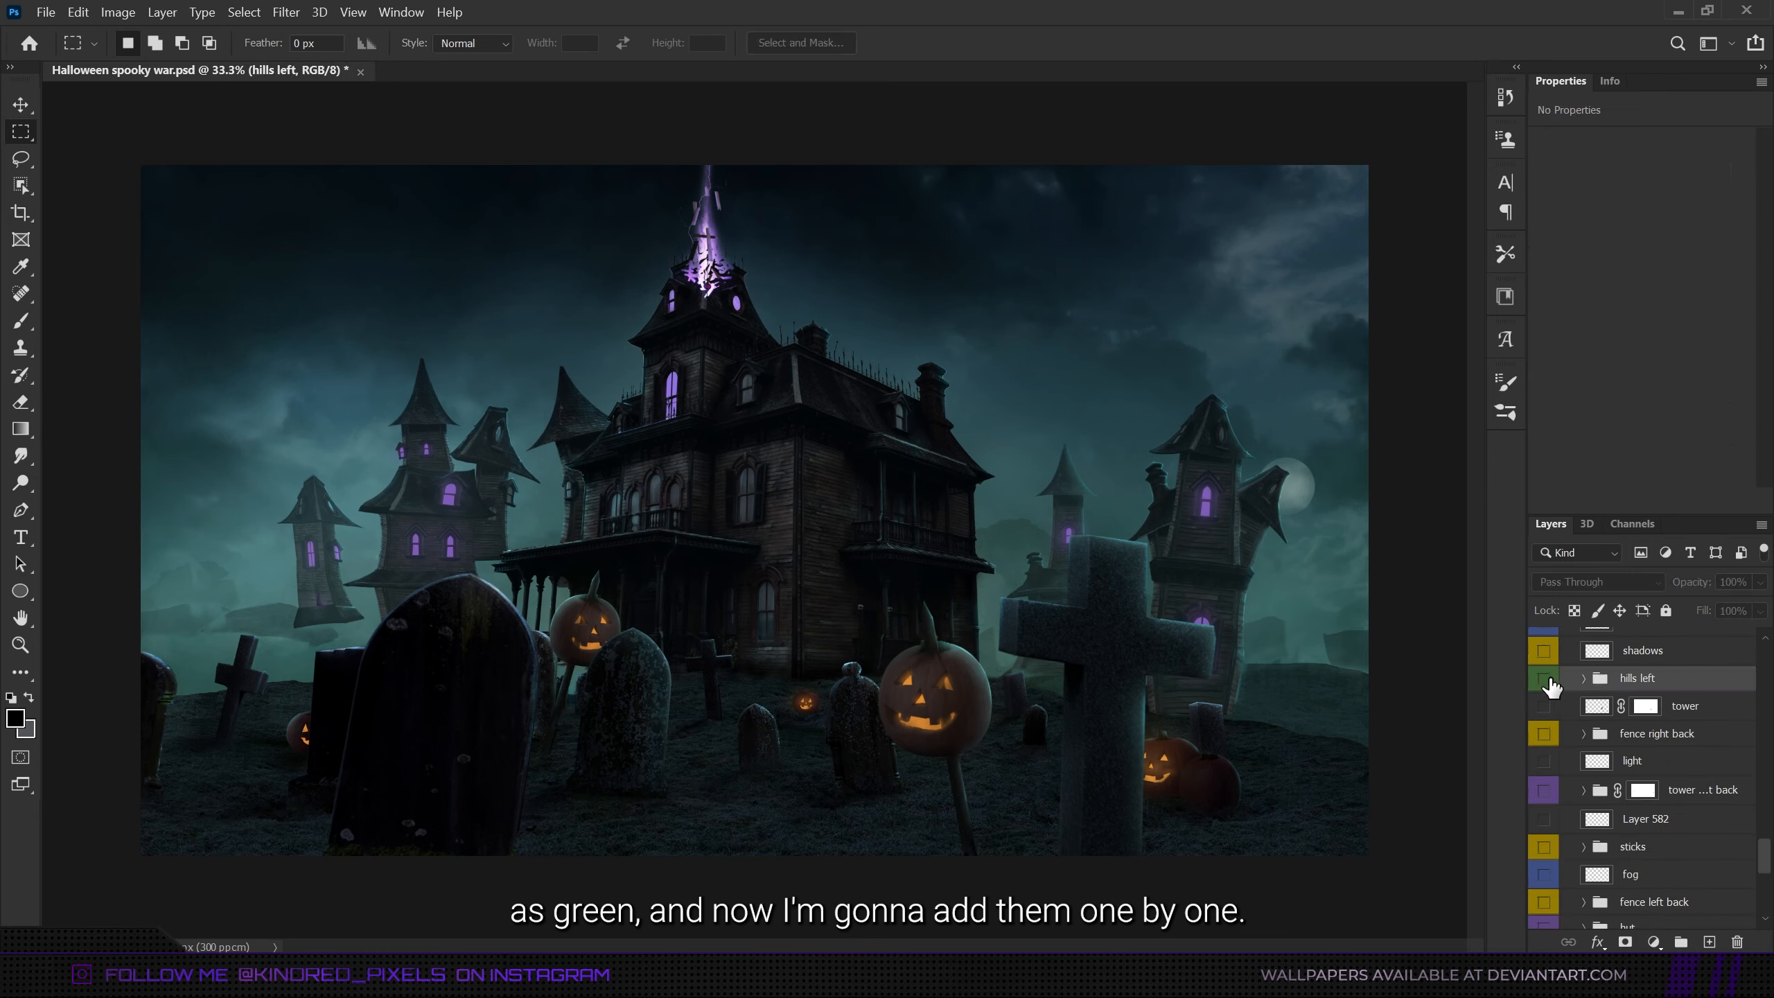
{"action": "left_click", "coordinate": [1550, 682]}
{"action": "scroll", "coordinate": [1642, 688], "scroll_direction": "up", "scroll_amount": 10}
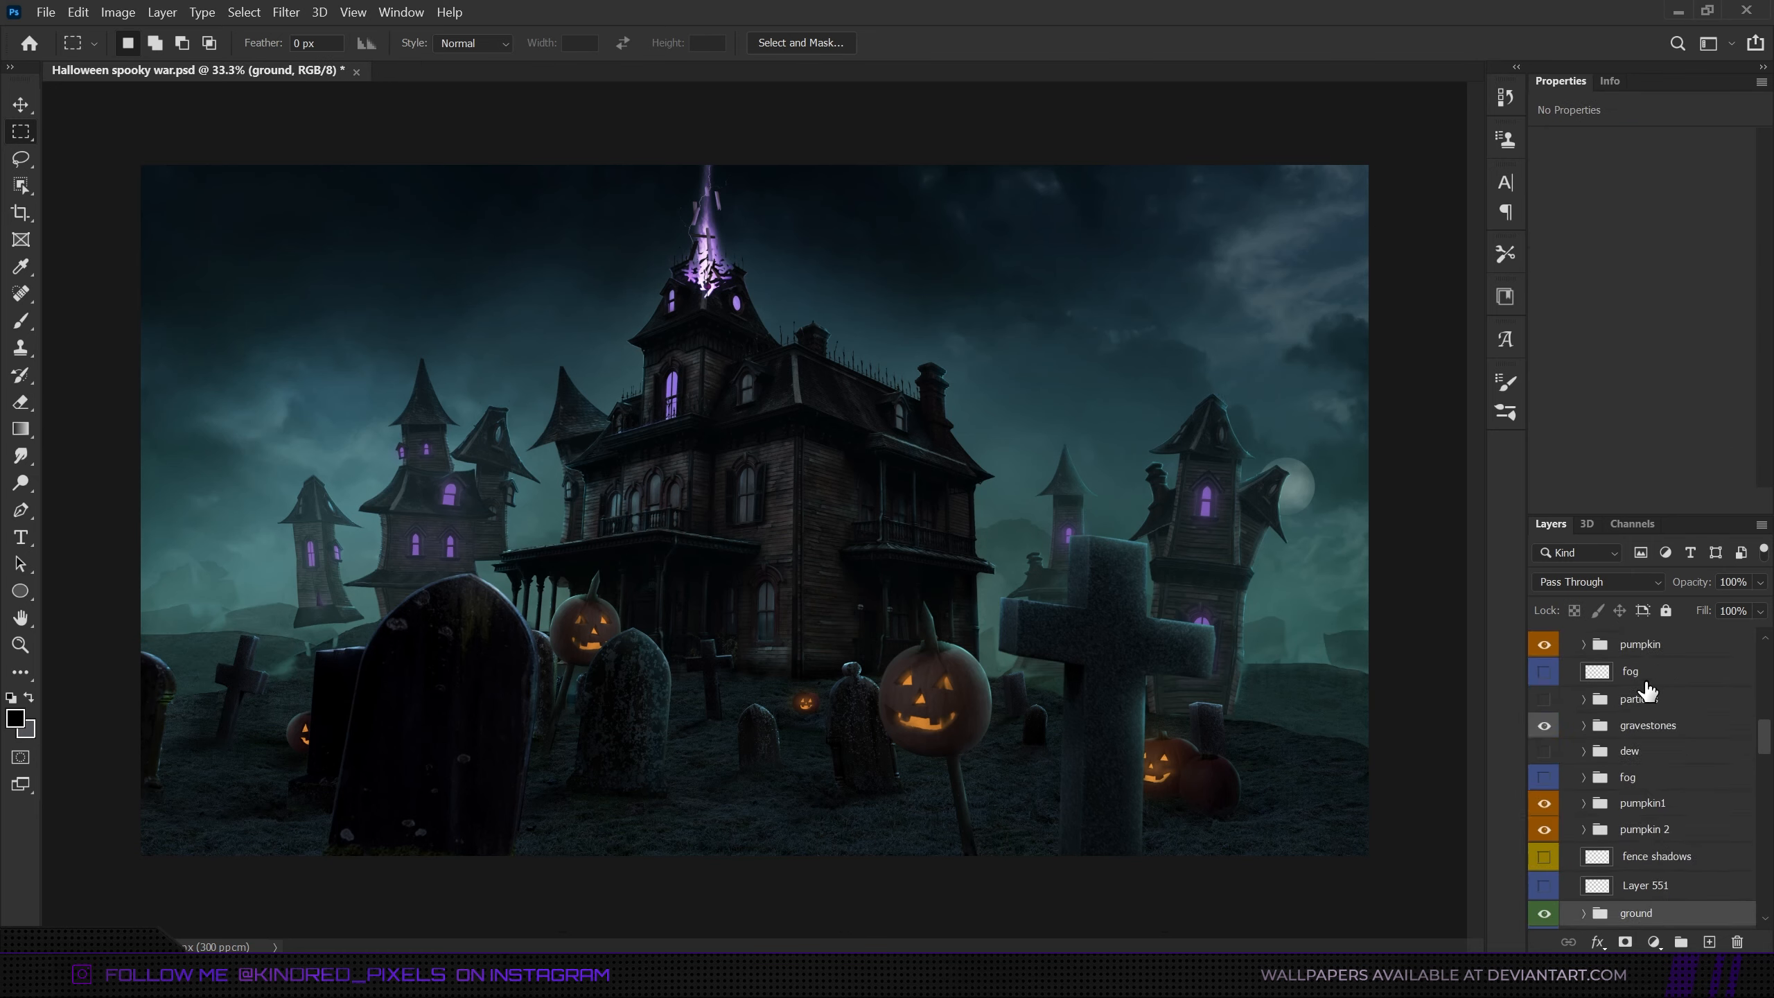
{"action": "scroll", "coordinate": [1644, 689], "scroll_direction": "down", "scroll_amount": 15}
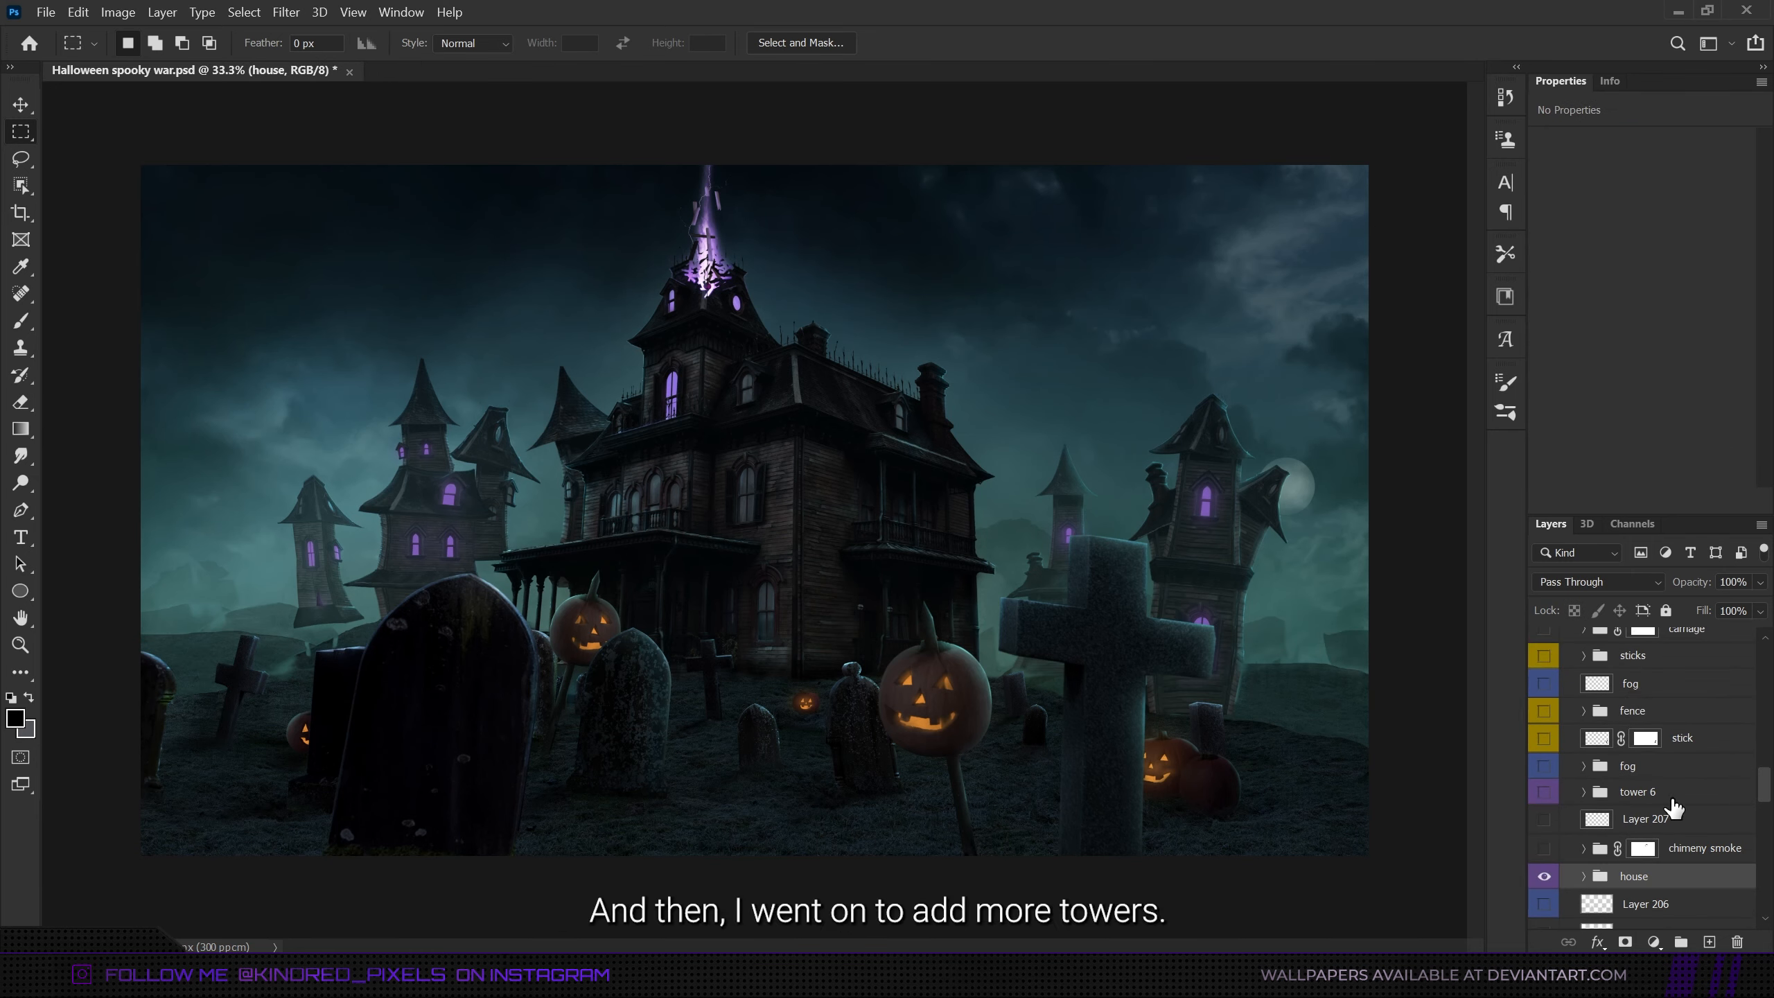
- Make the purple-coded tower 6, back tower and hut groups visible around the main house
{"action": "left_click", "coordinate": [1544, 795]}
{"action": "left_click", "coordinate": [1634, 794]}
{"action": "scroll", "coordinate": [1631, 839], "scroll_direction": "down", "scroll_amount": 10}
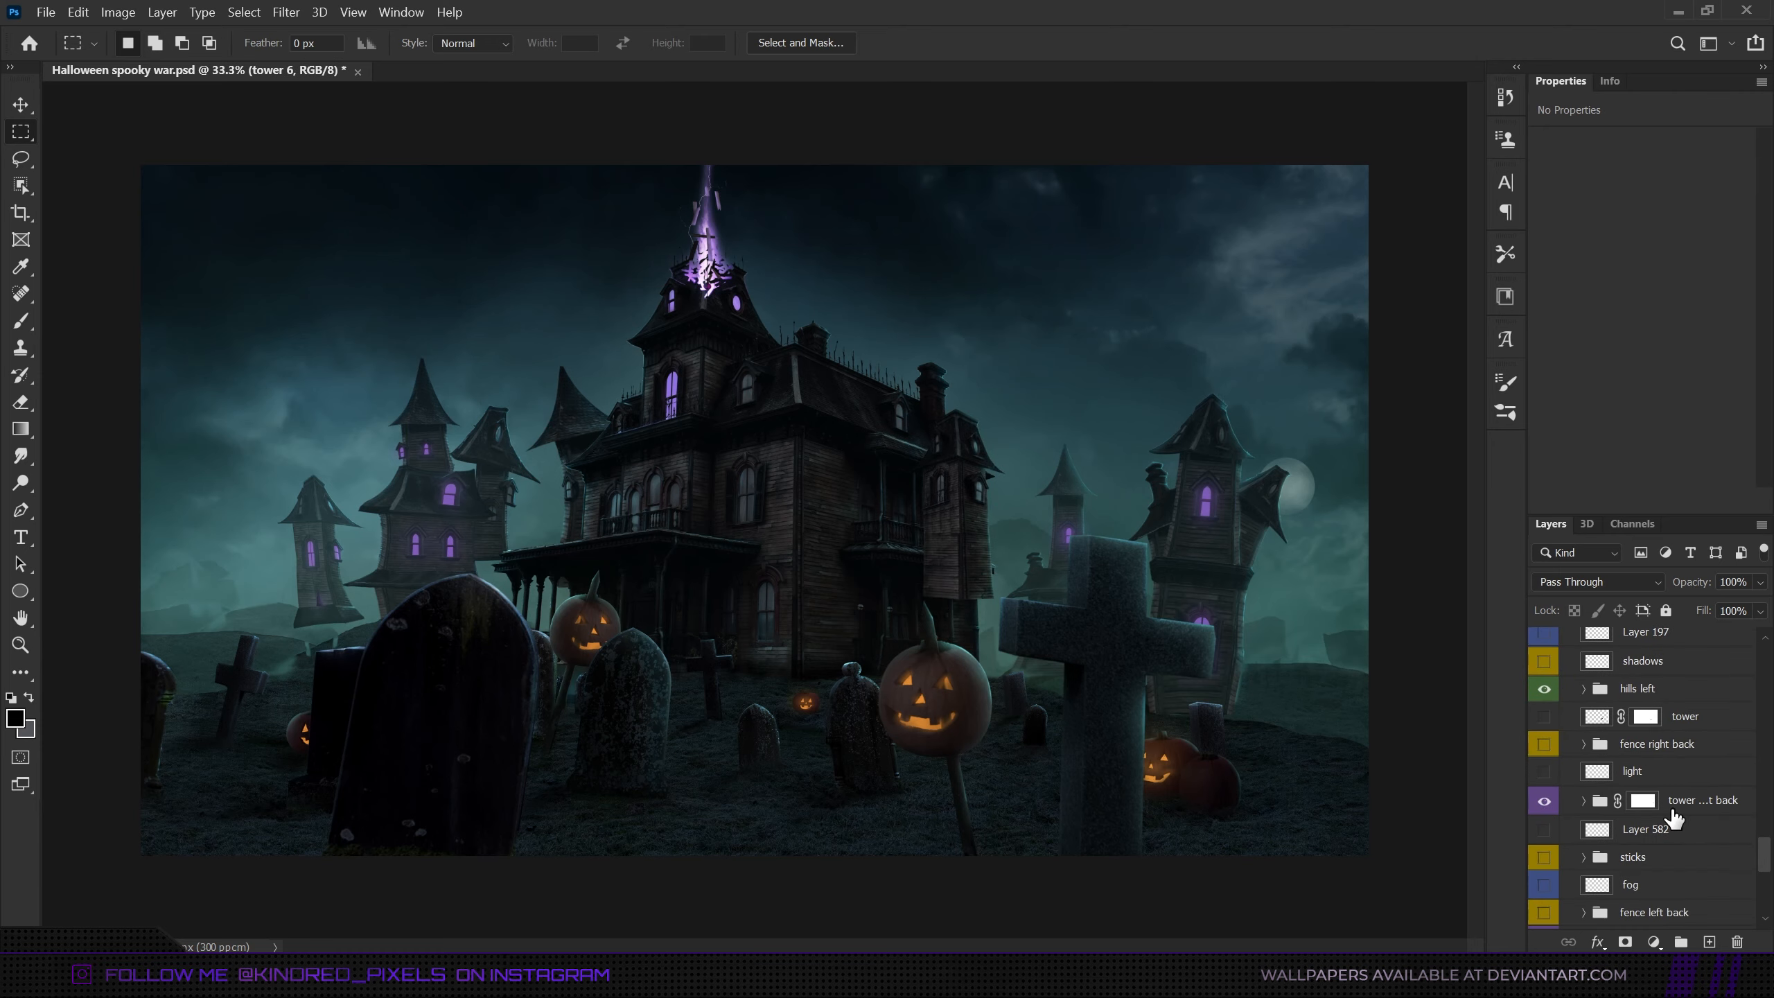
{"action": "scroll", "coordinate": [1671, 813], "scroll_direction": "down", "scroll_amount": 3}
{"action": "left_click", "coordinate": [1544, 908]}
{"action": "left_click", "coordinate": [1657, 909]}
- Make the remaining purple-coded towers silhouette, background tower, pillars and stairs elements visible
{"action": "scroll", "coordinate": [1657, 909], "scroll_direction": "down", "scroll_amount": 3}
{"action": "left_click", "coordinate": [1543, 860]}
{"action": "left_click", "coordinate": [1660, 862]}
{"action": "scroll", "coordinate": [1660, 862], "scroll_direction": "up", "scroll_amount": 9}
{"action": "left_click", "coordinate": [1639, 658]}
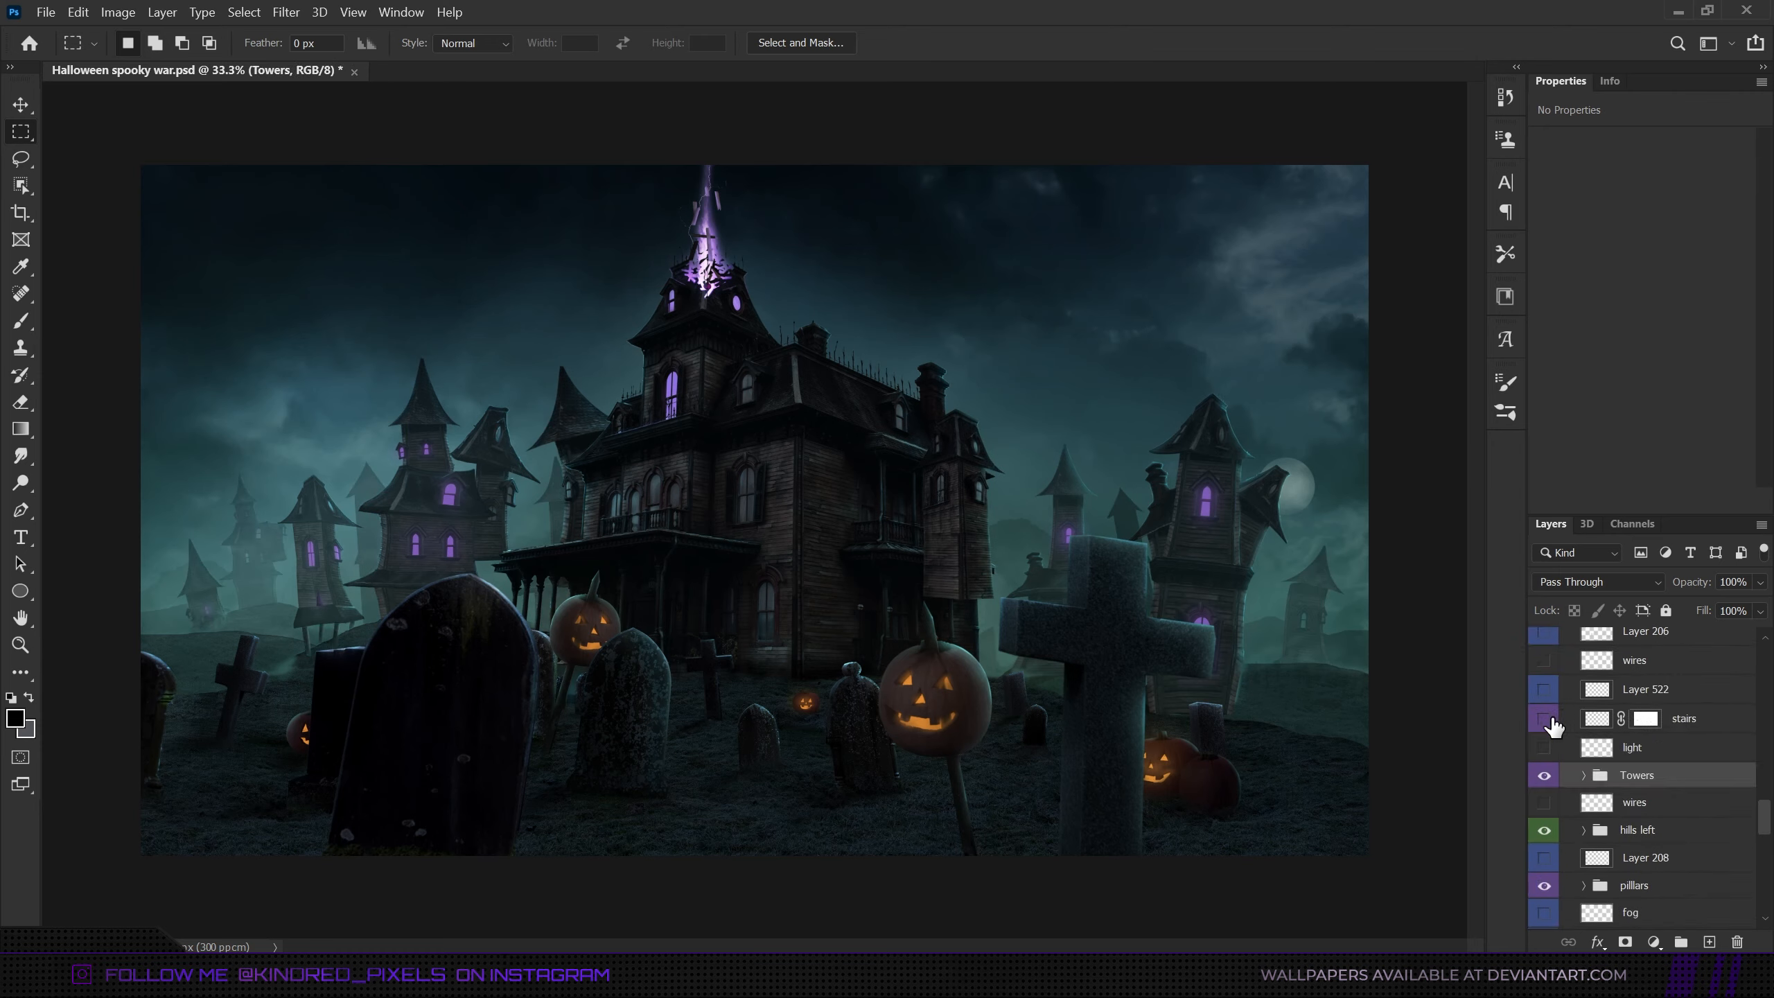
{"action": "left_click", "coordinate": [1543, 719]}
{"action": "scroll", "coordinate": [1553, 727], "scroll_direction": "up", "scroll_amount": 5}
{"action": "left_click", "coordinate": [1598, 698]}
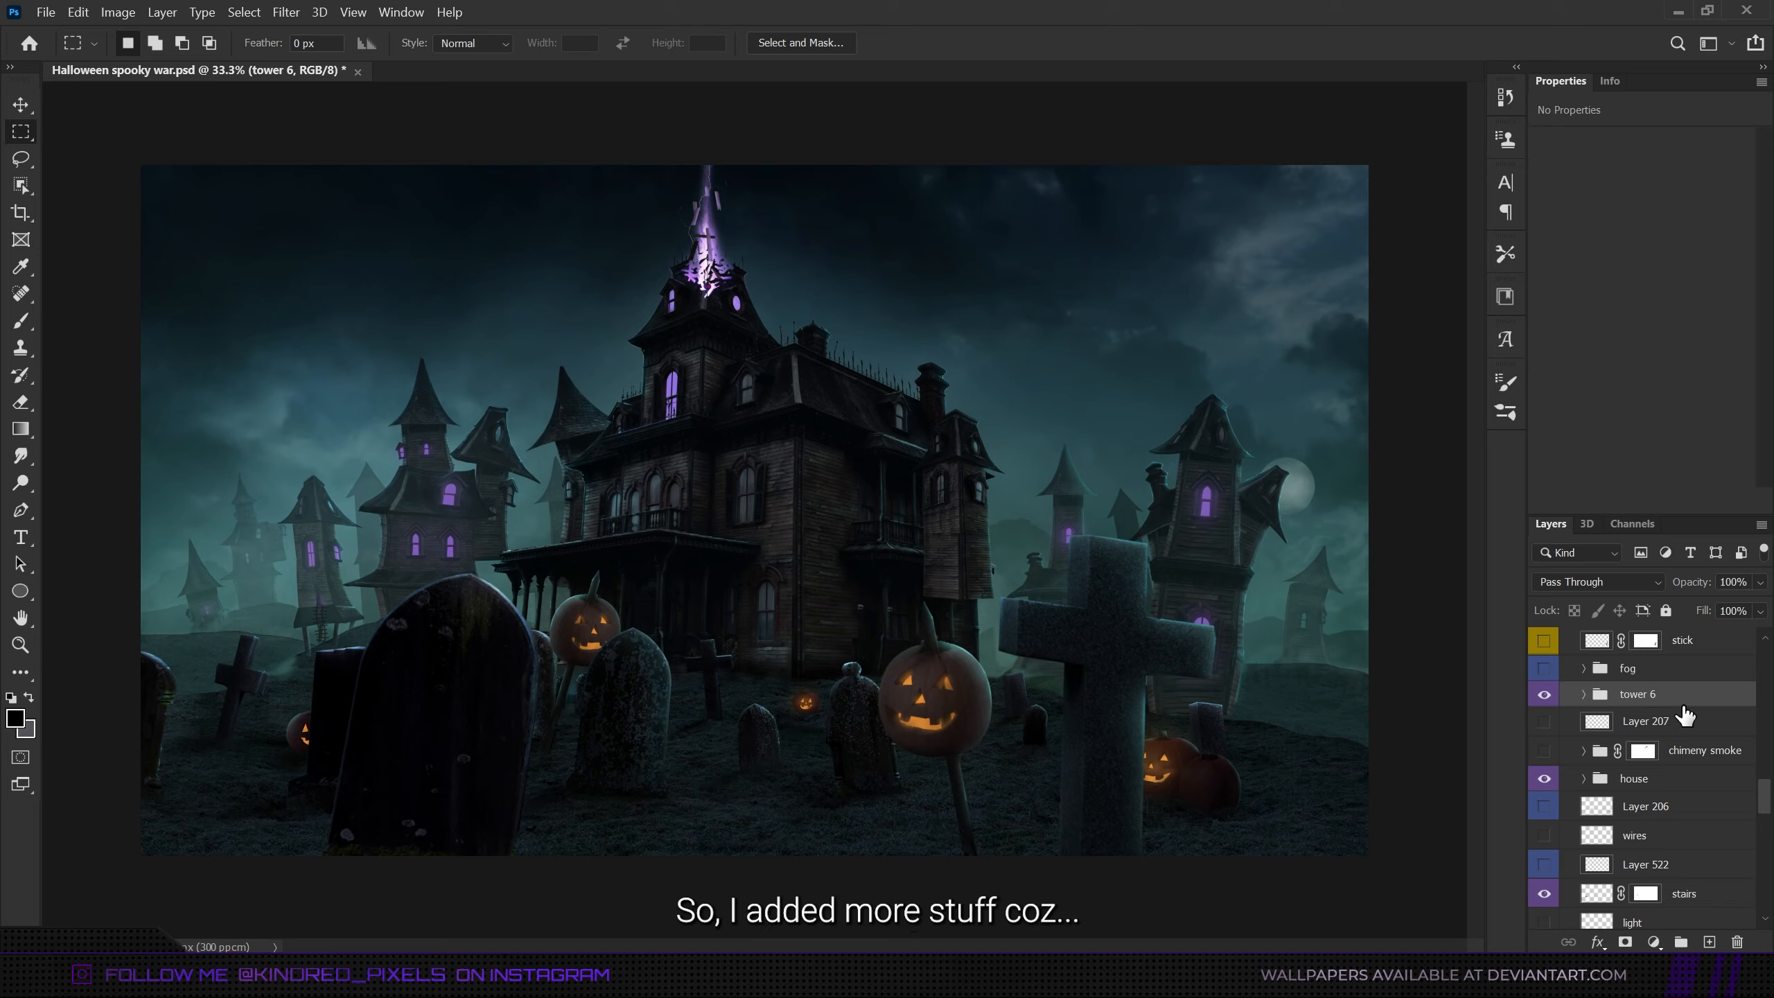
- Make the wires layers beneath the house and hut groups visible so cables hang between the towers
{"action": "scroll", "coordinate": [1682, 754], "scroll_direction": "down", "scroll_amount": 2}
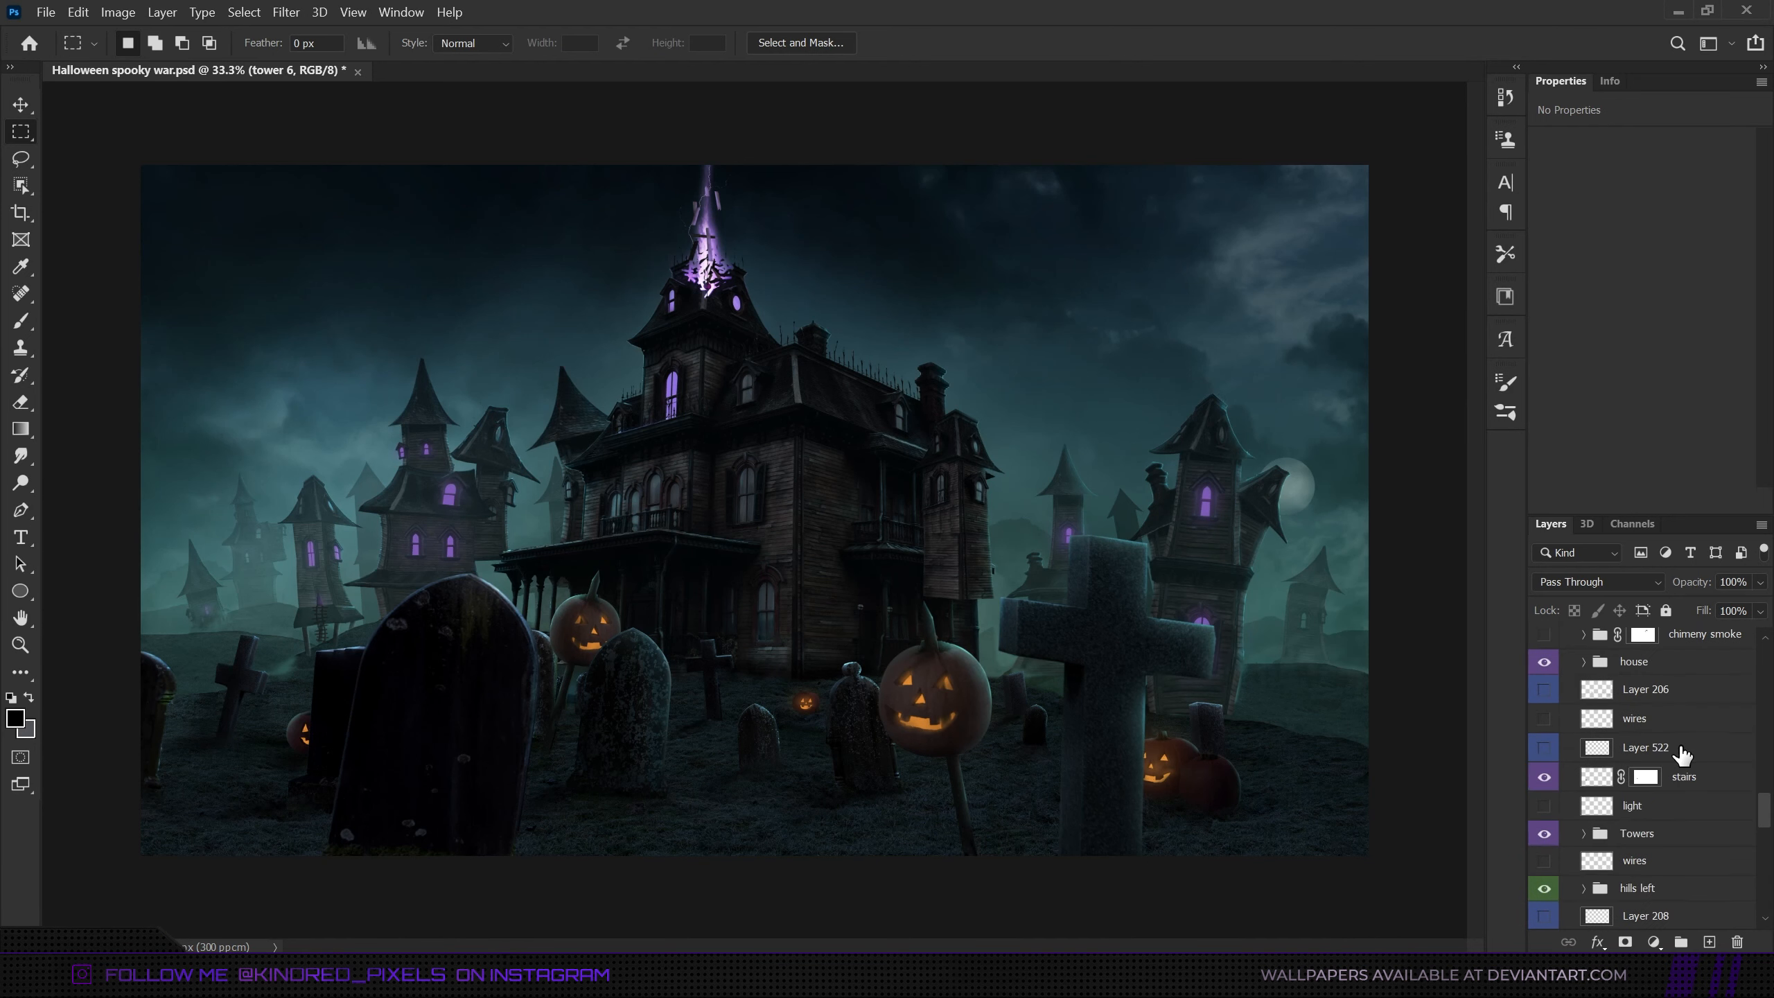
{"action": "left_click", "coordinate": [1600, 720]}
{"action": "left_click", "coordinate": [1543, 719]}
{"action": "scroll", "coordinate": [1644, 848], "scroll_direction": "down", "scroll_amount": 5}
{"action": "left_click", "coordinate": [1659, 853]}
{"action": "scroll", "coordinate": [1659, 853], "scroll_direction": "down", "scroll_amount": 7}
{"action": "left_click", "coordinate": [1656, 826]}
{"action": "scroll", "coordinate": [1669, 755], "scroll_direction": "down", "scroll_amount": 2}
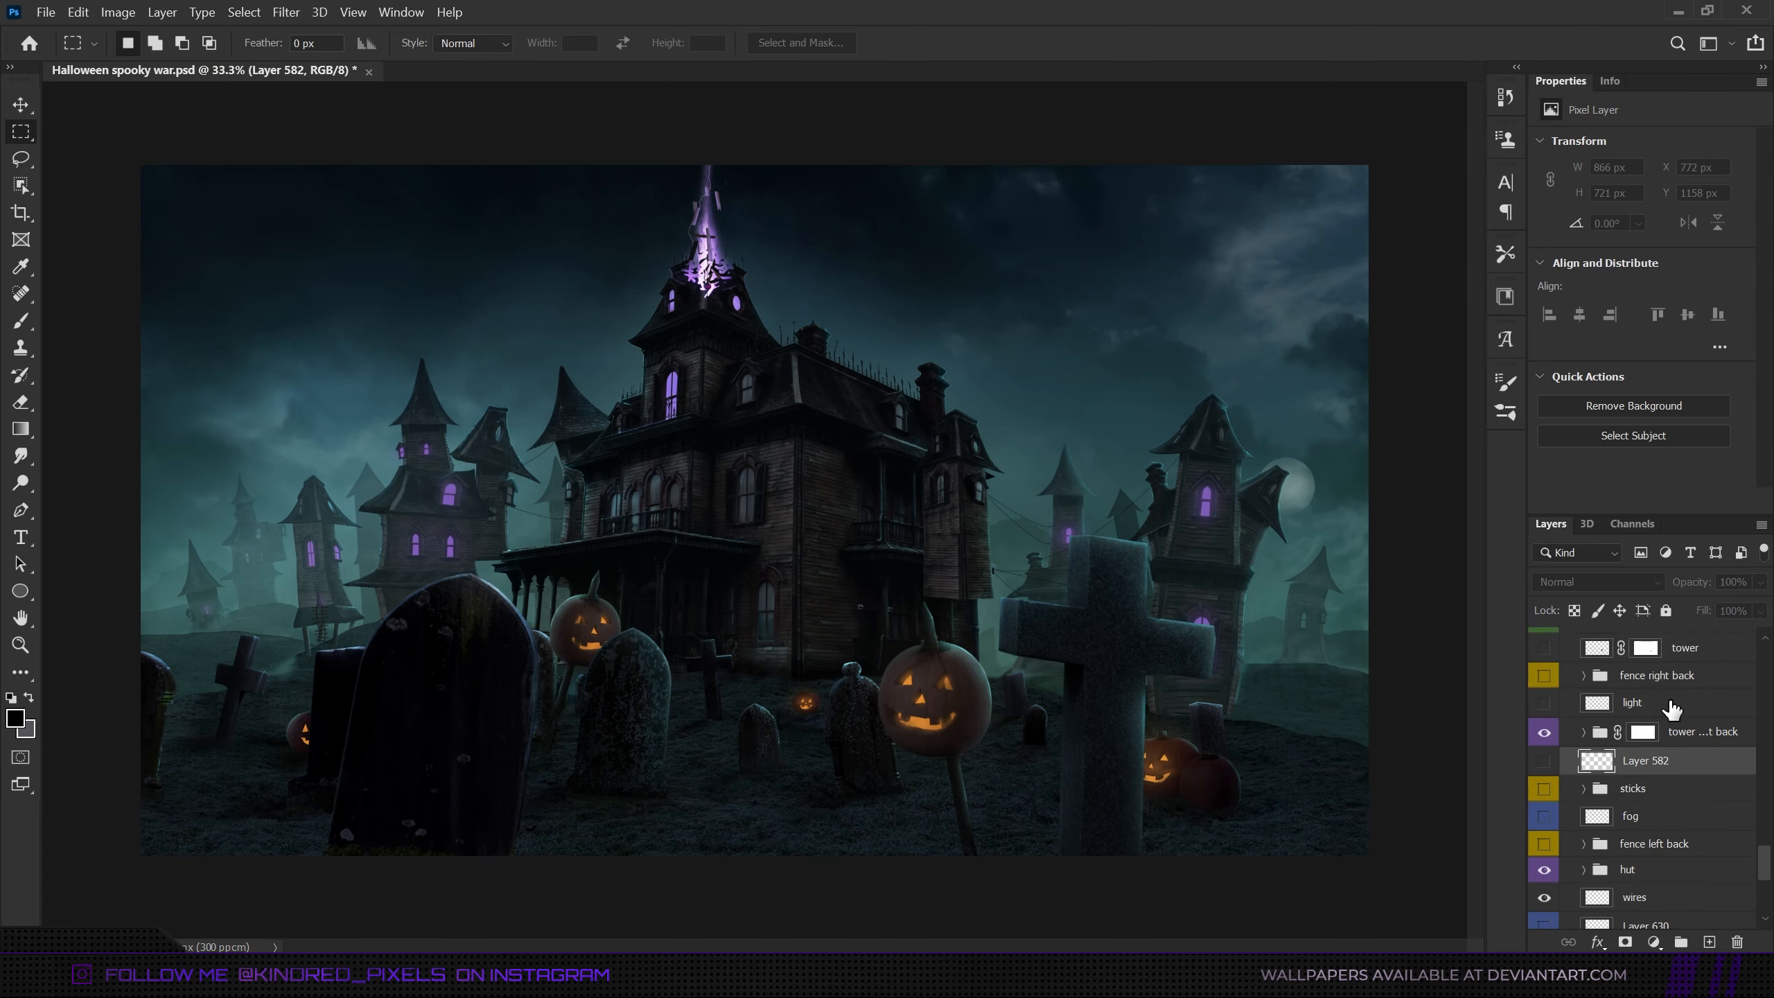
- Make the yellow-coded fence right back, sticks and fence left back groups visible
{"action": "scroll", "coordinate": [1672, 710], "scroll_direction": "up", "scroll_amount": 5}
{"action": "left_click", "coordinate": [1669, 847]}
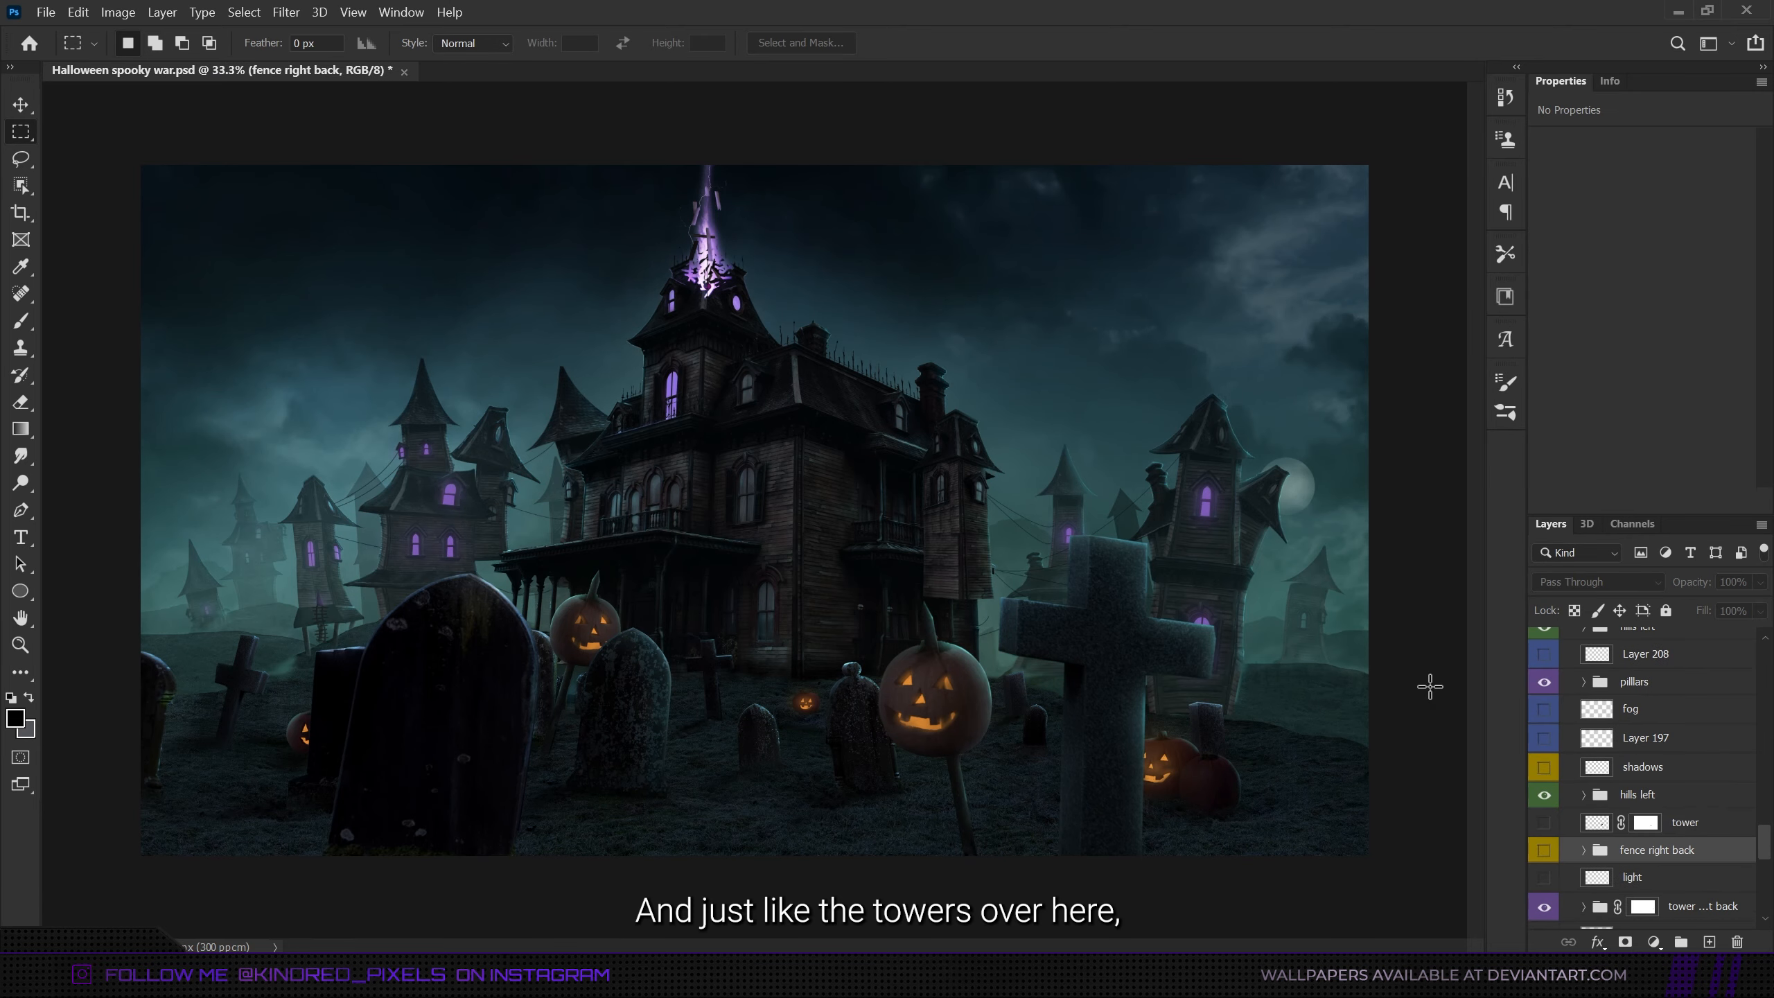
{"action": "left_click", "coordinate": [1543, 850]}
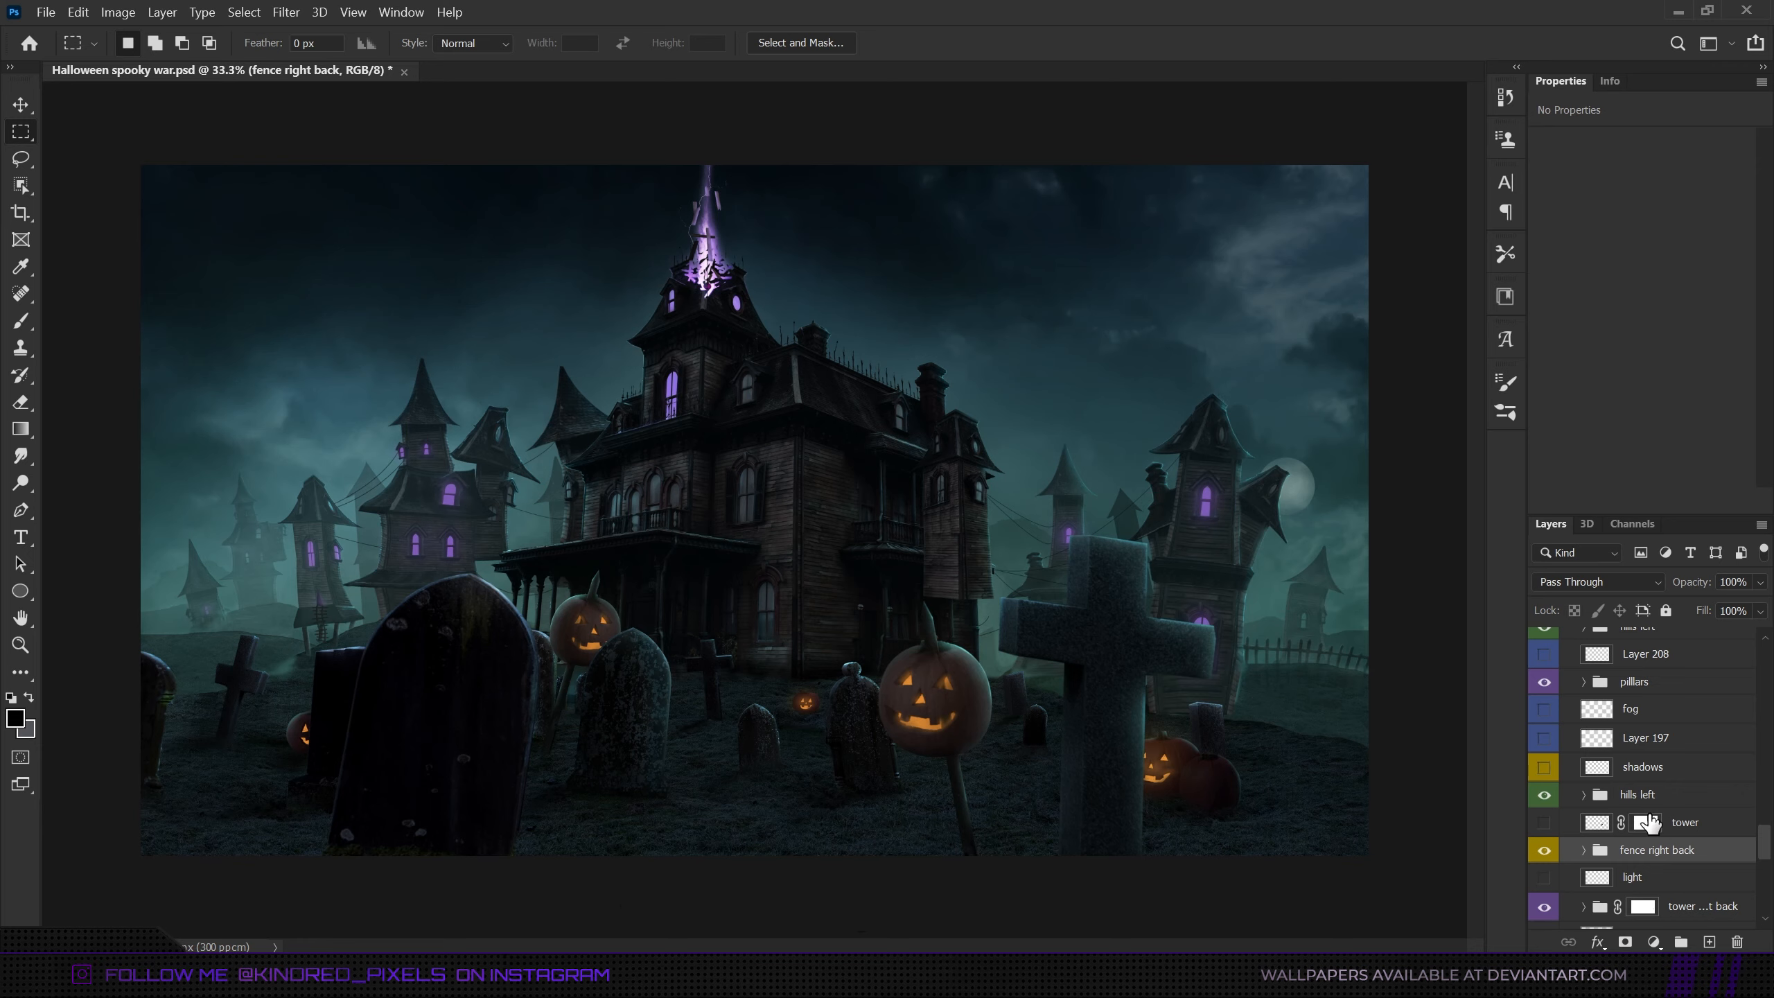
{"action": "scroll", "coordinate": [1650, 828], "scroll_direction": "down", "scroll_amount": 3}
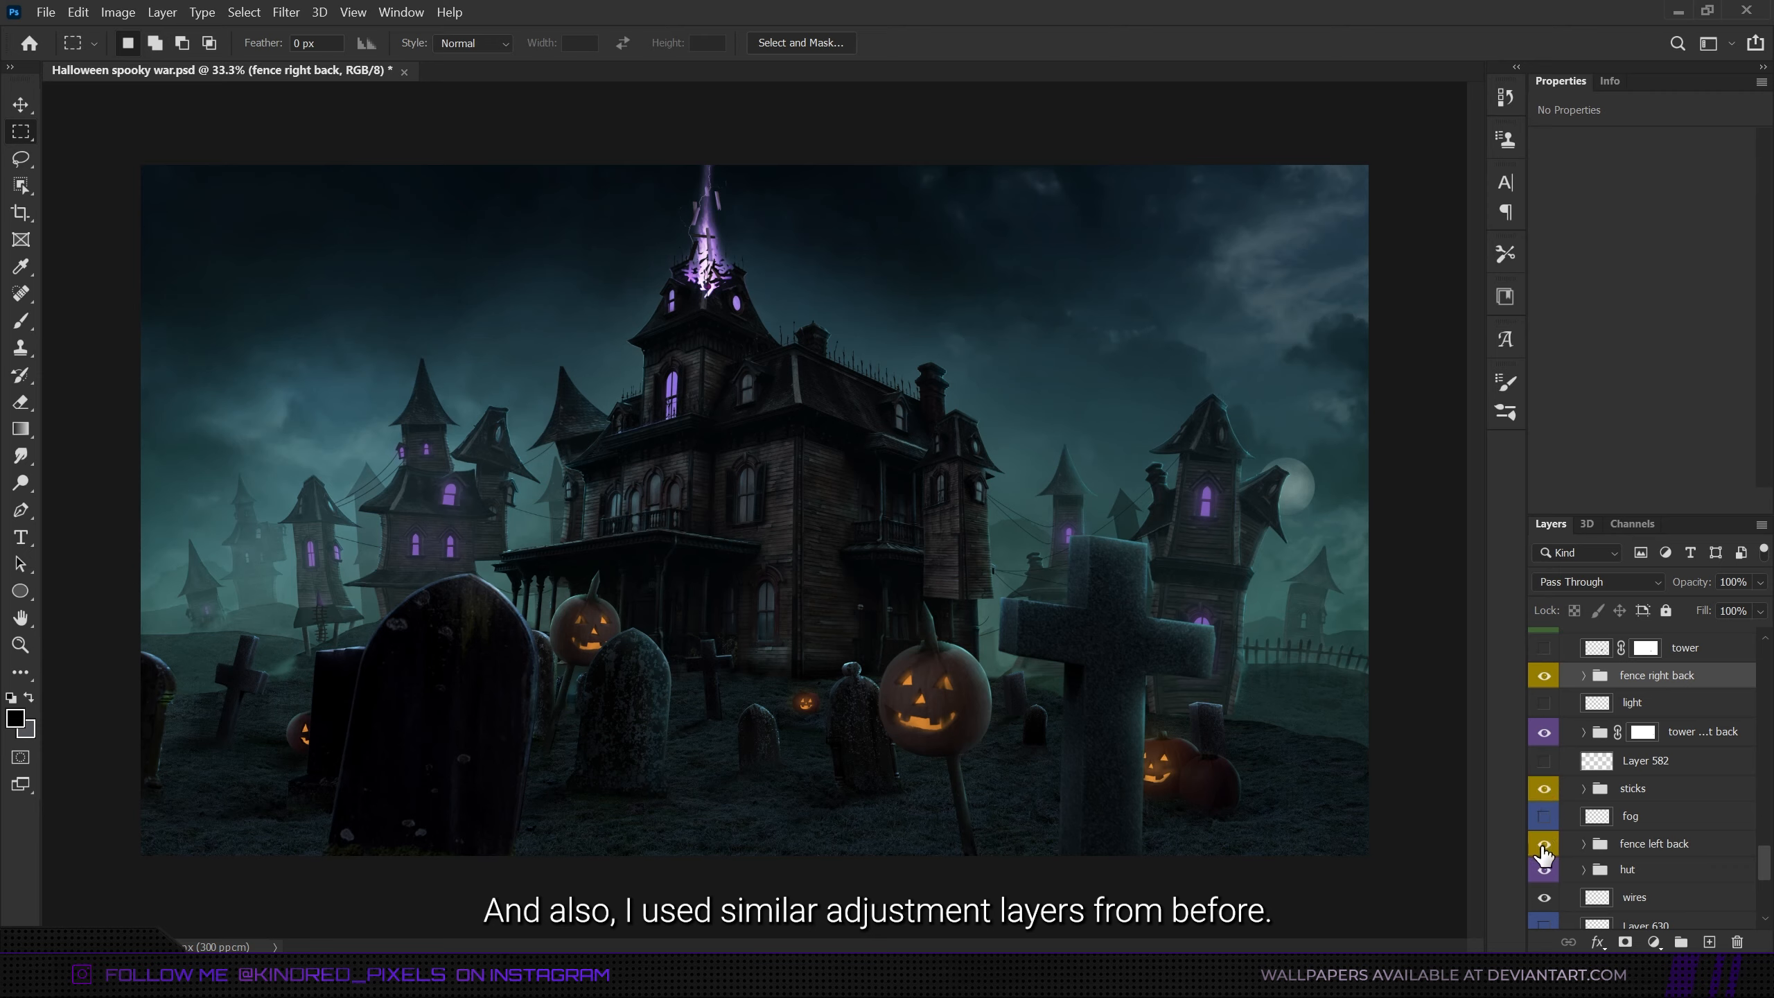
{"action": "left_click", "coordinate": [1645, 846]}
{"action": "scroll", "coordinate": [1647, 846], "scroll_direction": "down", "scroll_amount": 4}
- Make the remaining yellow-coded stick, sticks, fence left and front fence elements visible higher in the layer stack
{"action": "scroll", "coordinate": [1647, 847], "scroll_direction": "up", "scroll_amount": 13}
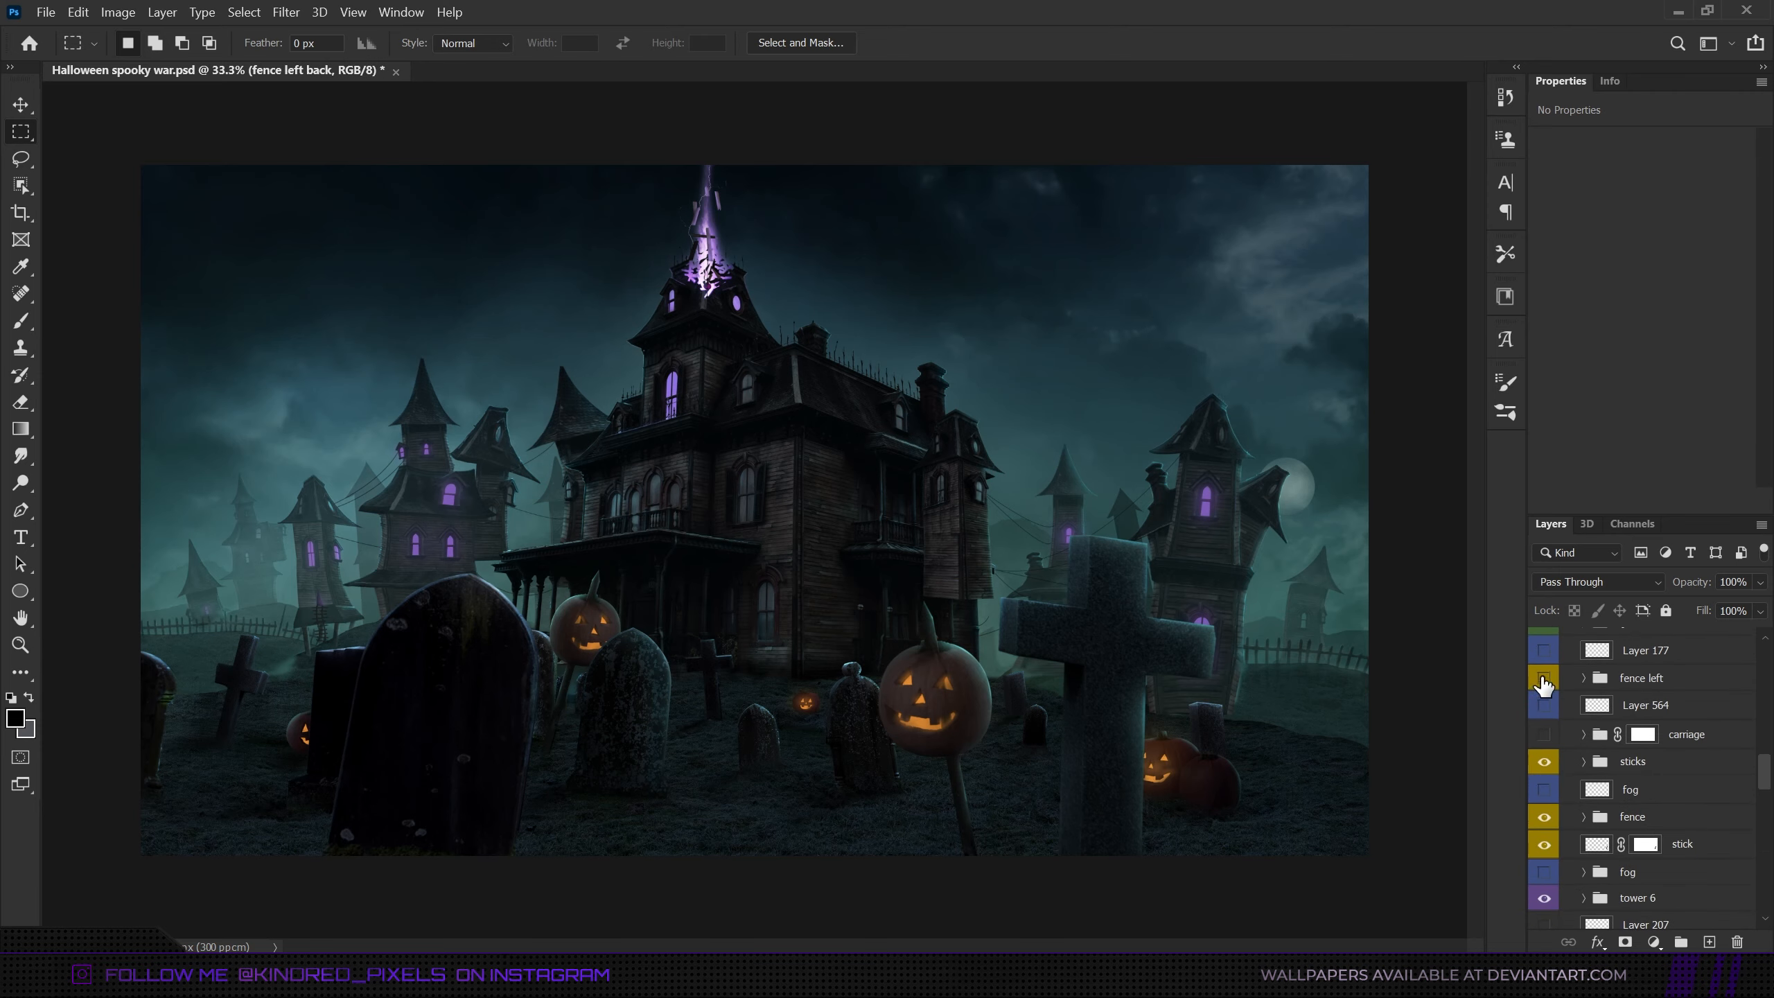
{"action": "left_click", "coordinate": [1542, 678]}
{"action": "left_click", "coordinate": [1641, 682]}
{"action": "scroll", "coordinate": [1641, 684], "scroll_direction": "up", "scroll_amount": 7}
{"action": "left_click", "coordinate": [1672, 772]}
{"action": "scroll", "coordinate": [1672, 772], "scroll_direction": "up", "scroll_amount": 12}
{"action": "left_click", "coordinate": [1543, 743]}
{"action": "left_click", "coordinate": [1637, 744]}
{"action": "scroll", "coordinate": [1641, 745], "scroll_direction": "up", "scroll_amount": 7}
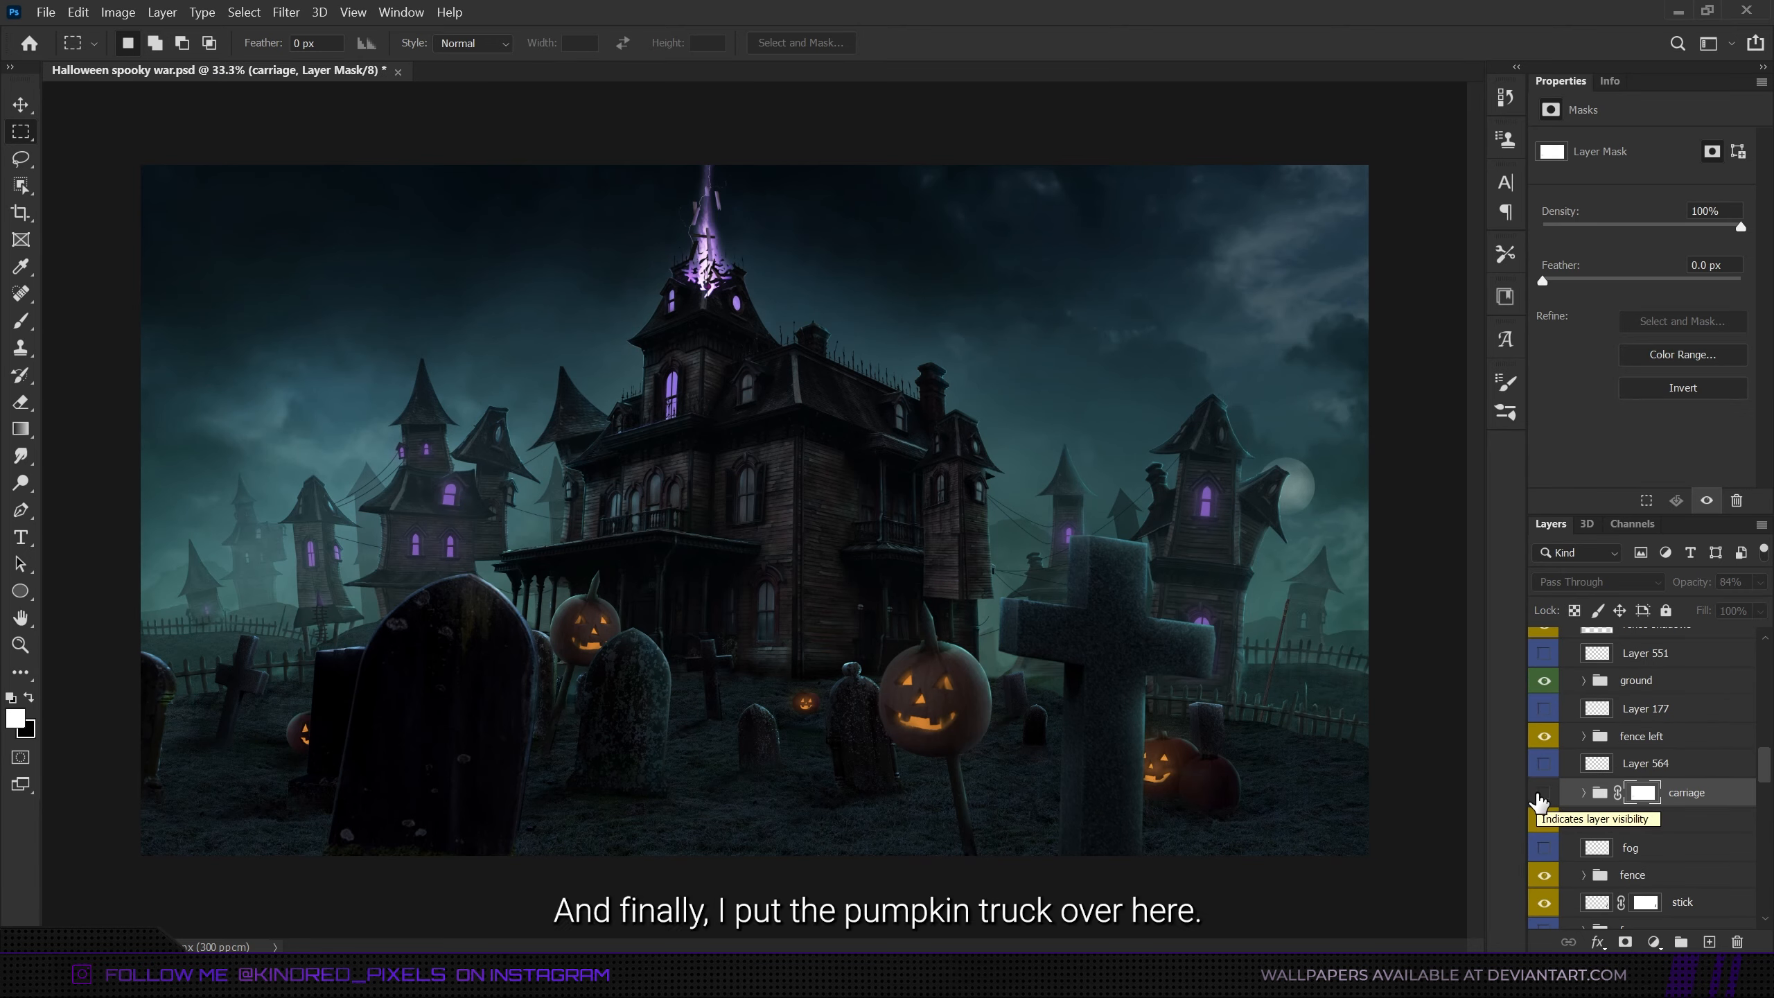
{"action": "left_click", "coordinate": [1539, 795]}
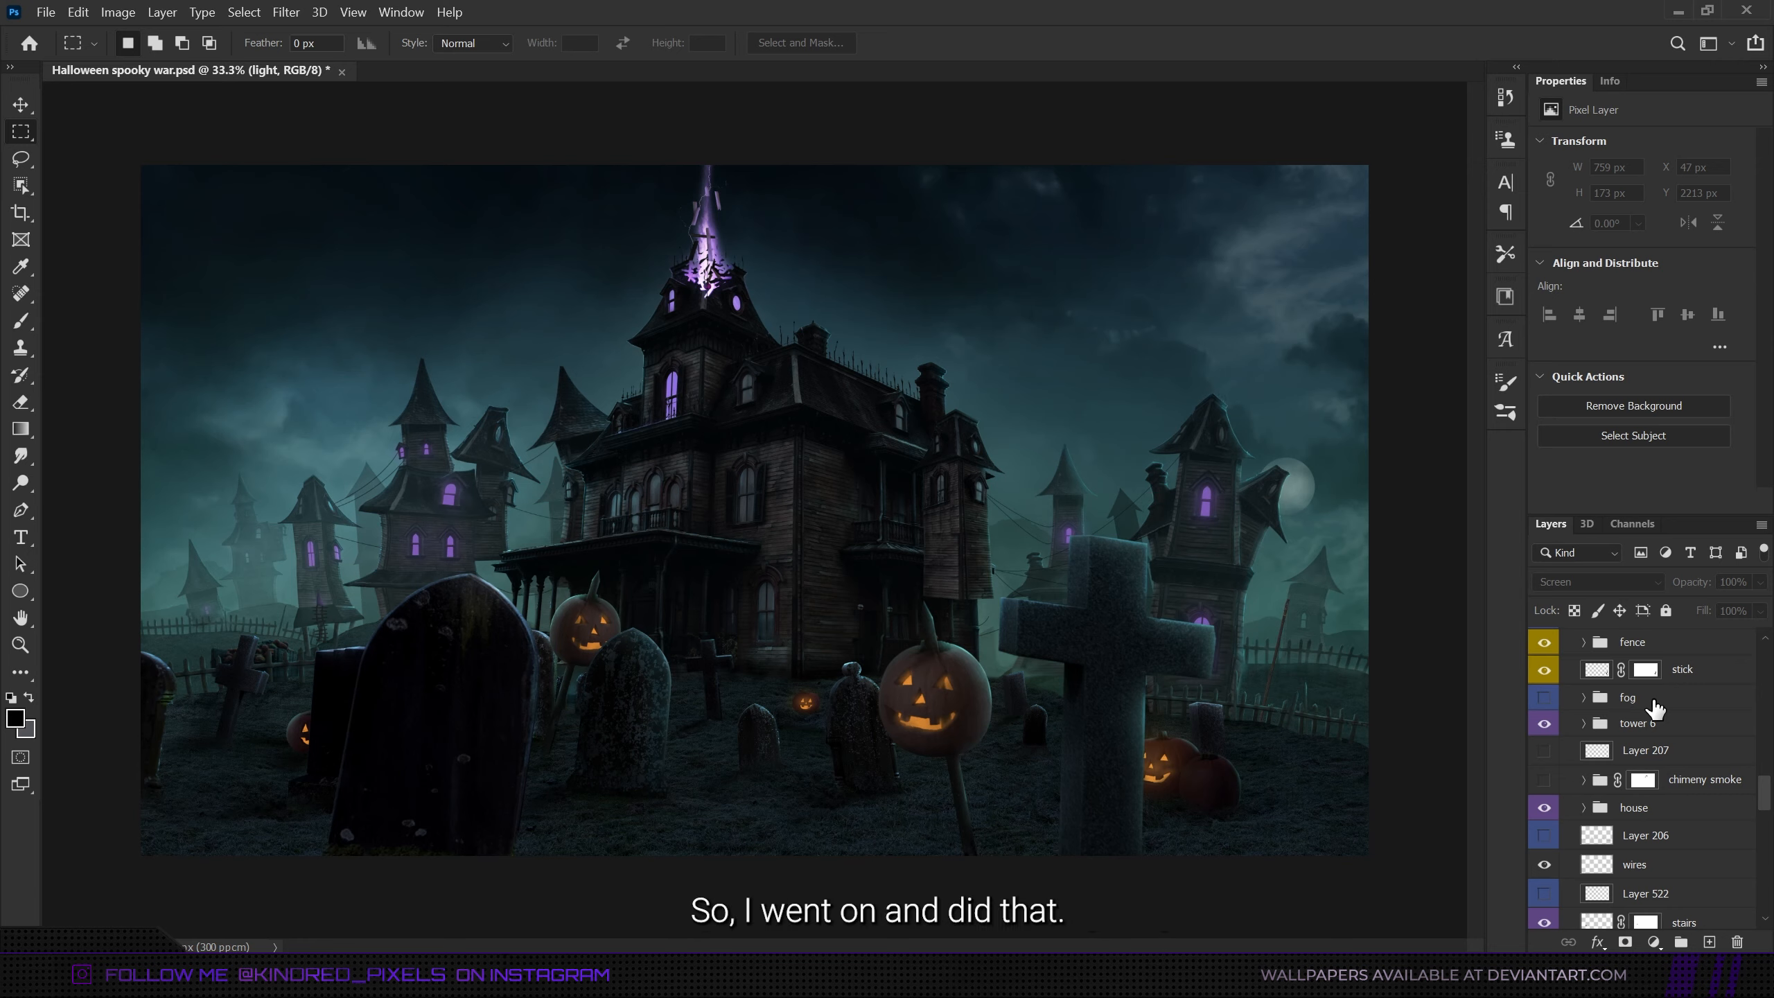
- Make the blue-coded background fog layers visible, including Layer 615, Layer 210 and Layer 630
{"action": "scroll", "coordinate": [1653, 700], "scroll_direction": "down", "scroll_amount": 14}
{"action": "scroll", "coordinate": [1653, 702], "scroll_direction": "up", "scroll_amount": 1}
{"action": "left_click", "coordinate": [1543, 837]}
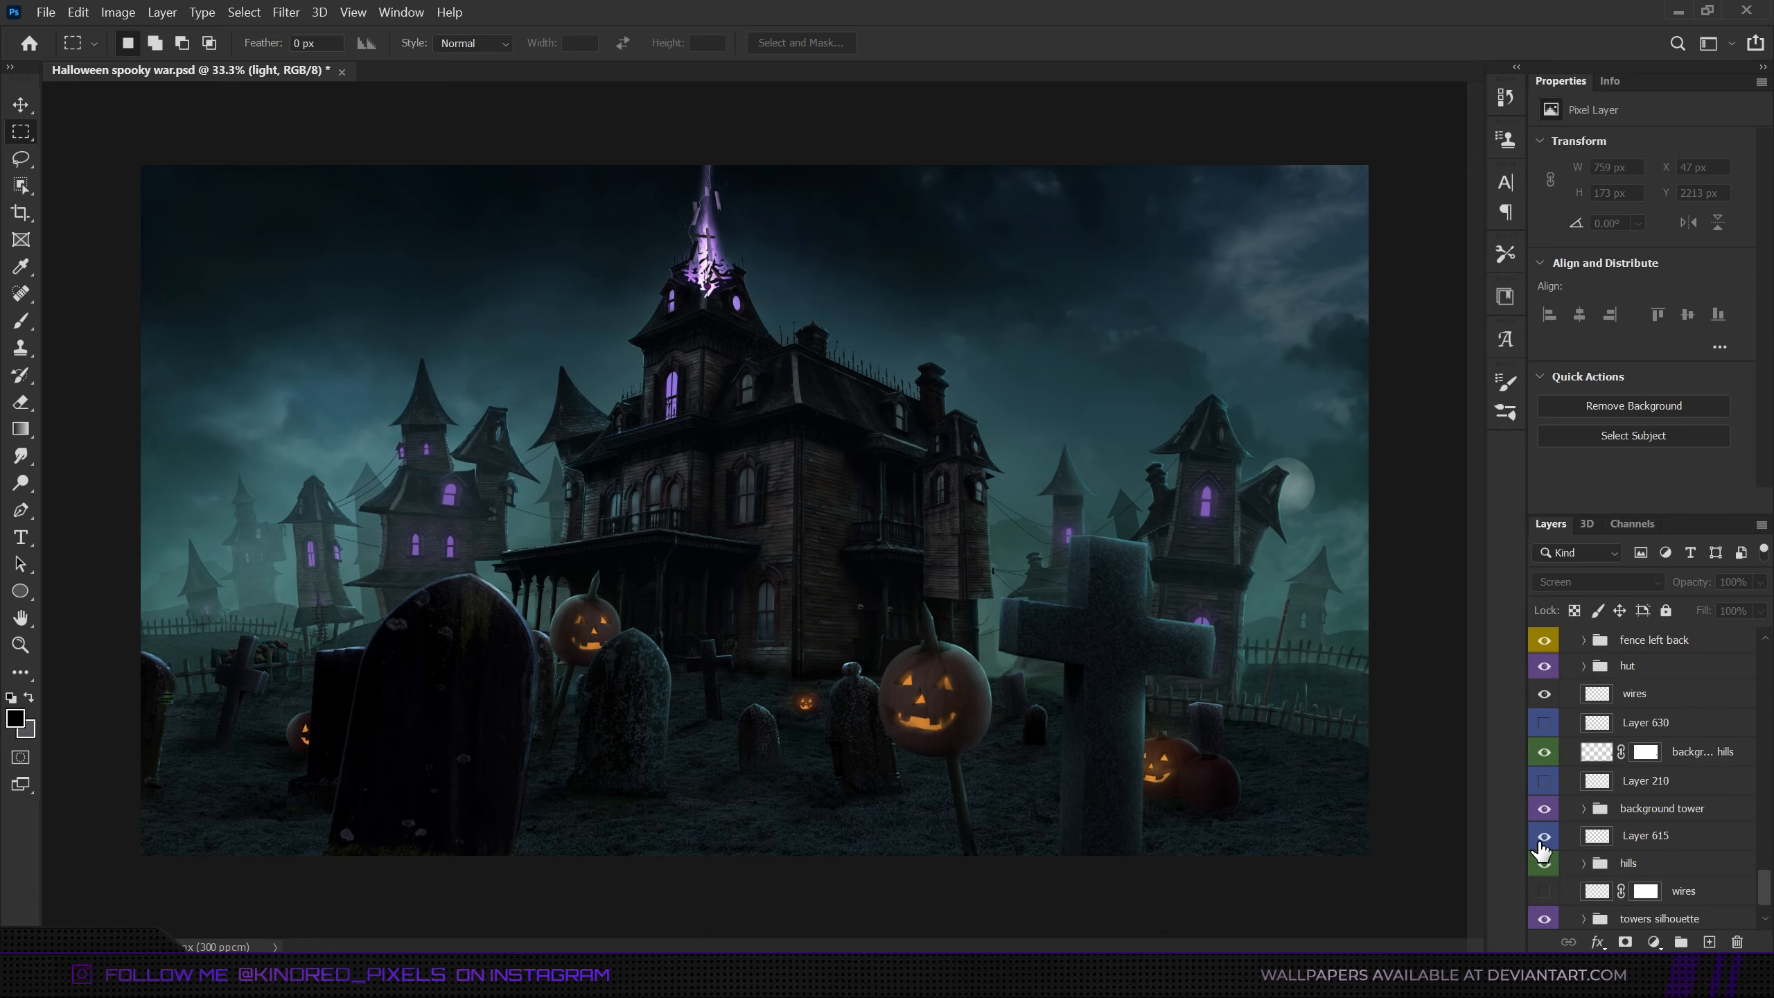
{"action": "left_click", "coordinate": [1543, 781]}
{"action": "left_click", "coordinate": [1543, 725]}
{"action": "left_click", "coordinate": [1640, 730]}
{"action": "scroll", "coordinate": [1640, 732], "scroll_direction": "up", "scroll_amount": 4}
{"action": "scroll", "coordinate": [1643, 705], "scroll_direction": "up", "scroll_amount": 3}
{"action": "left_click", "coordinate": [1647, 657]}
{"action": "scroll", "coordinate": [1646, 658], "scroll_direction": "up", "scroll_amount": 3}
- Make the blue-coded fog layers around the house, gravestones, pumpkins and foreground visible, including Layer 197, Layer 806 and Layer 717
{"action": "left_click", "coordinate": [1544, 709]}
{"action": "left_click", "coordinate": [1544, 655]}
{"action": "left_click", "coordinate": [1543, 824]}
{"action": "left_click", "coordinate": [1544, 878]}
{"action": "left_click_drag", "start_coordinate": [1765, 848], "coordinate": [1765, 774]}
{"action": "left_click", "coordinate": [1544, 688]}
{"action": "left_click", "coordinate": [1544, 887]}
{"action": "left_click", "coordinate": [1544, 803]}
{"action": "scroll", "coordinate": [1547, 727], "scroll_direction": "up", "scroll_amount": 5}
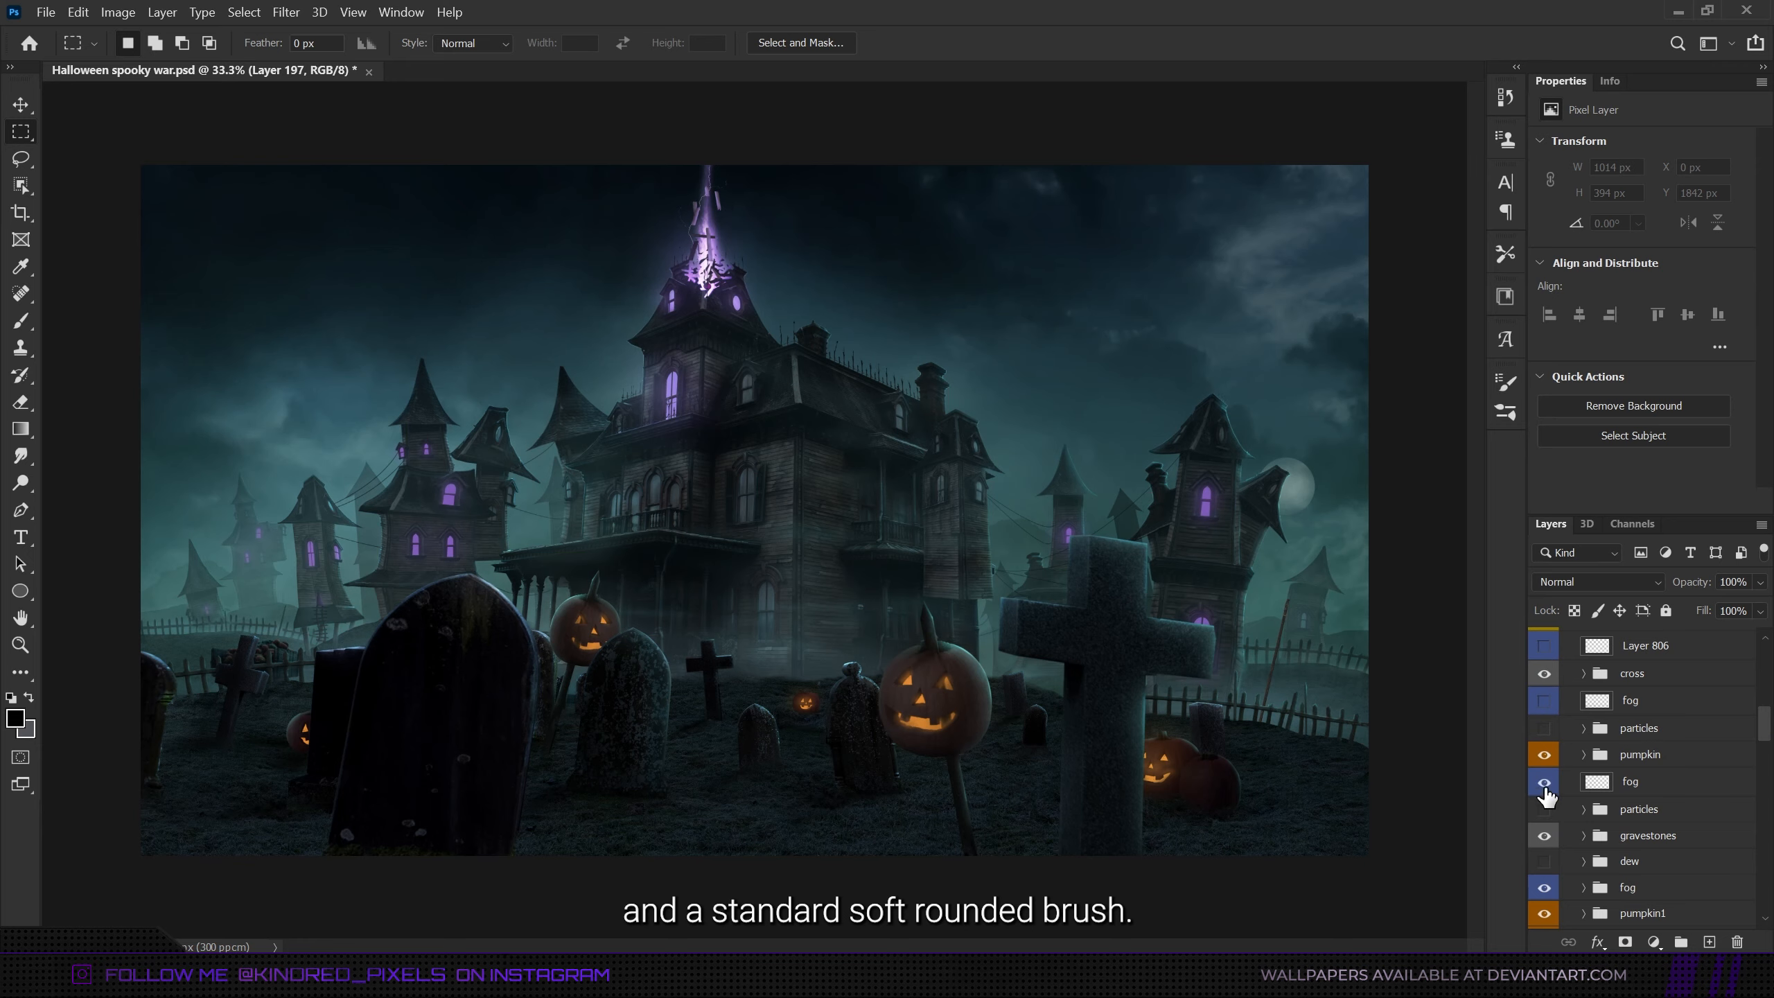
{"action": "left_click_drag", "start_coordinate": [1543, 675], "coordinate": [1544, 646]}
{"action": "scroll", "coordinate": [1606, 698], "scroll_direction": "up", "scroll_amount": 5}
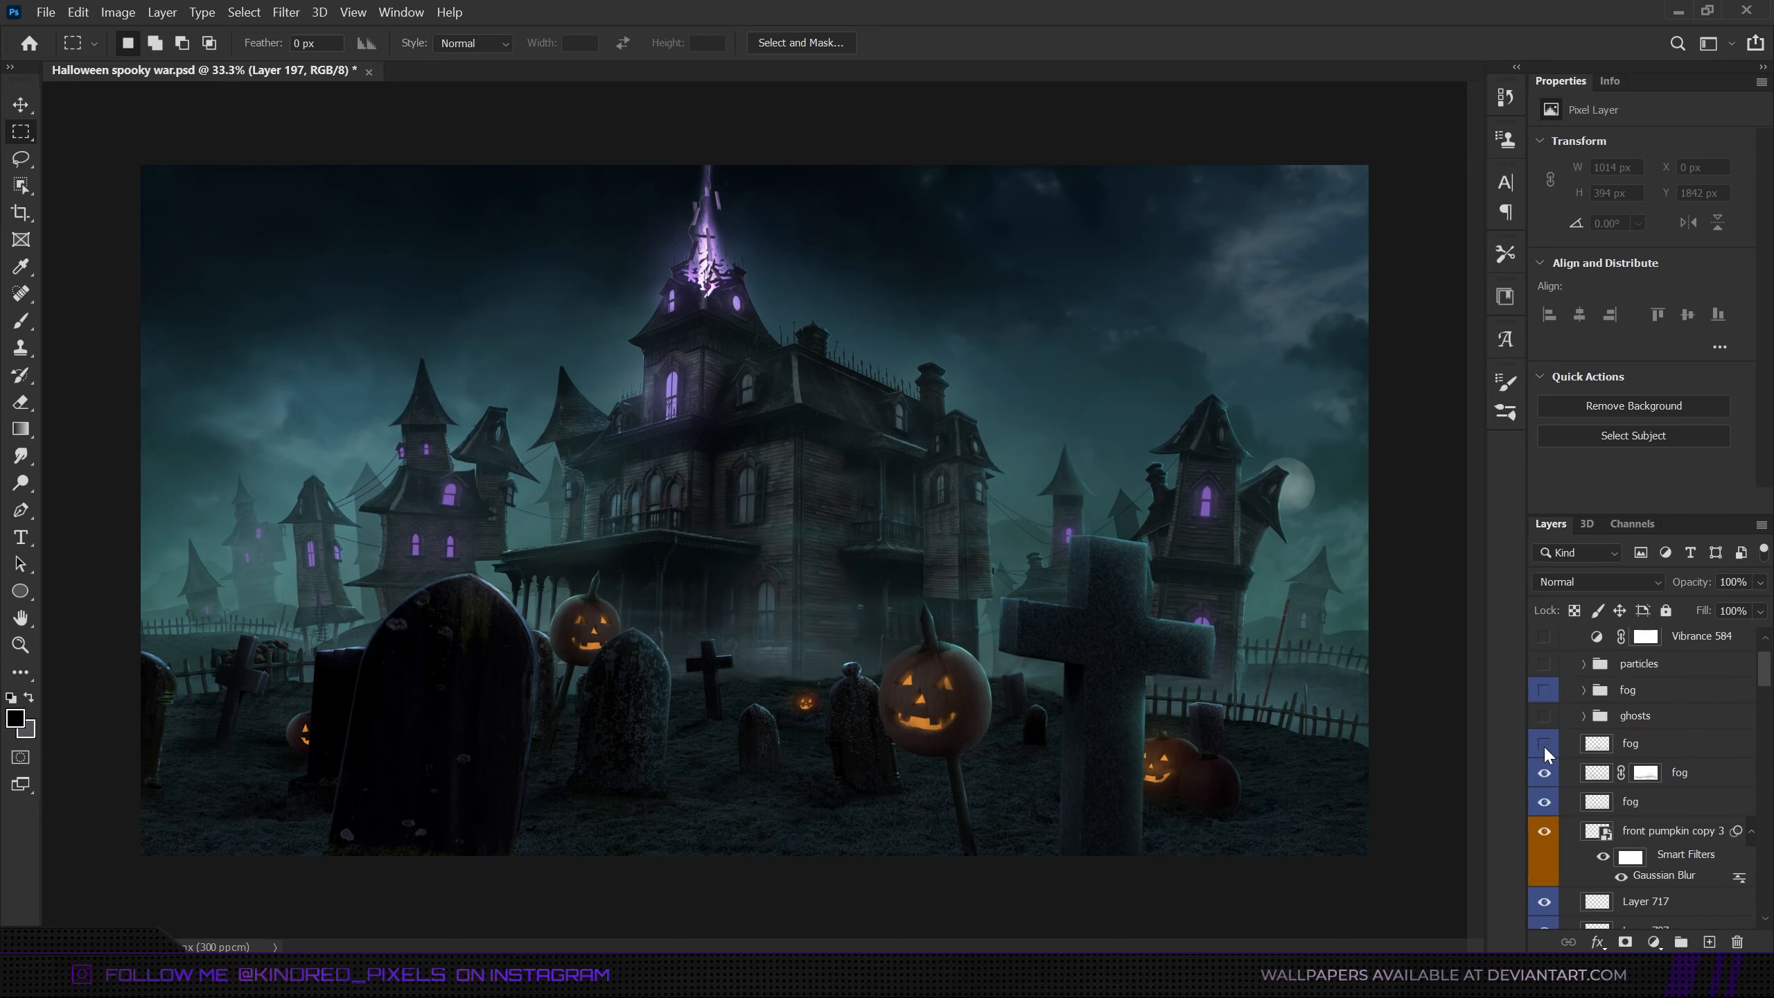
- Make the hidden particles groups and the dew group visible
{"action": "left_click", "coordinate": [1649, 650]}
{"action": "left_click", "coordinate": [1673, 709]}
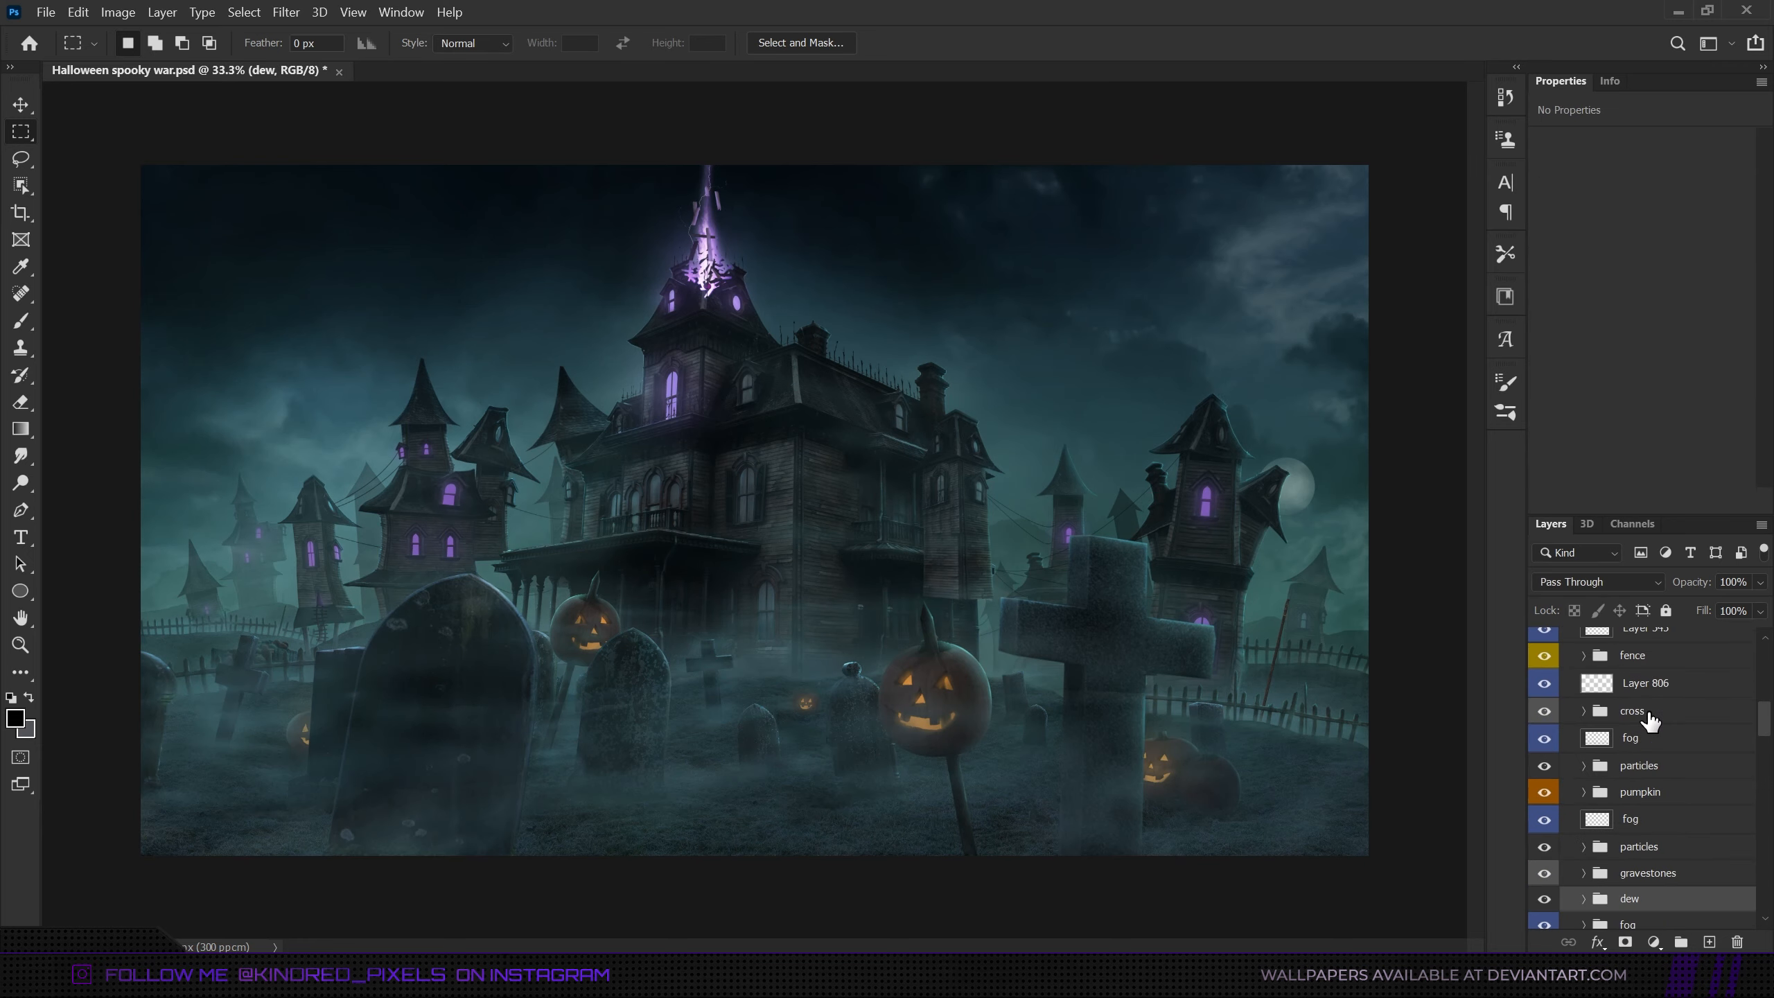
{"action": "left_click", "coordinate": [1655, 716]}
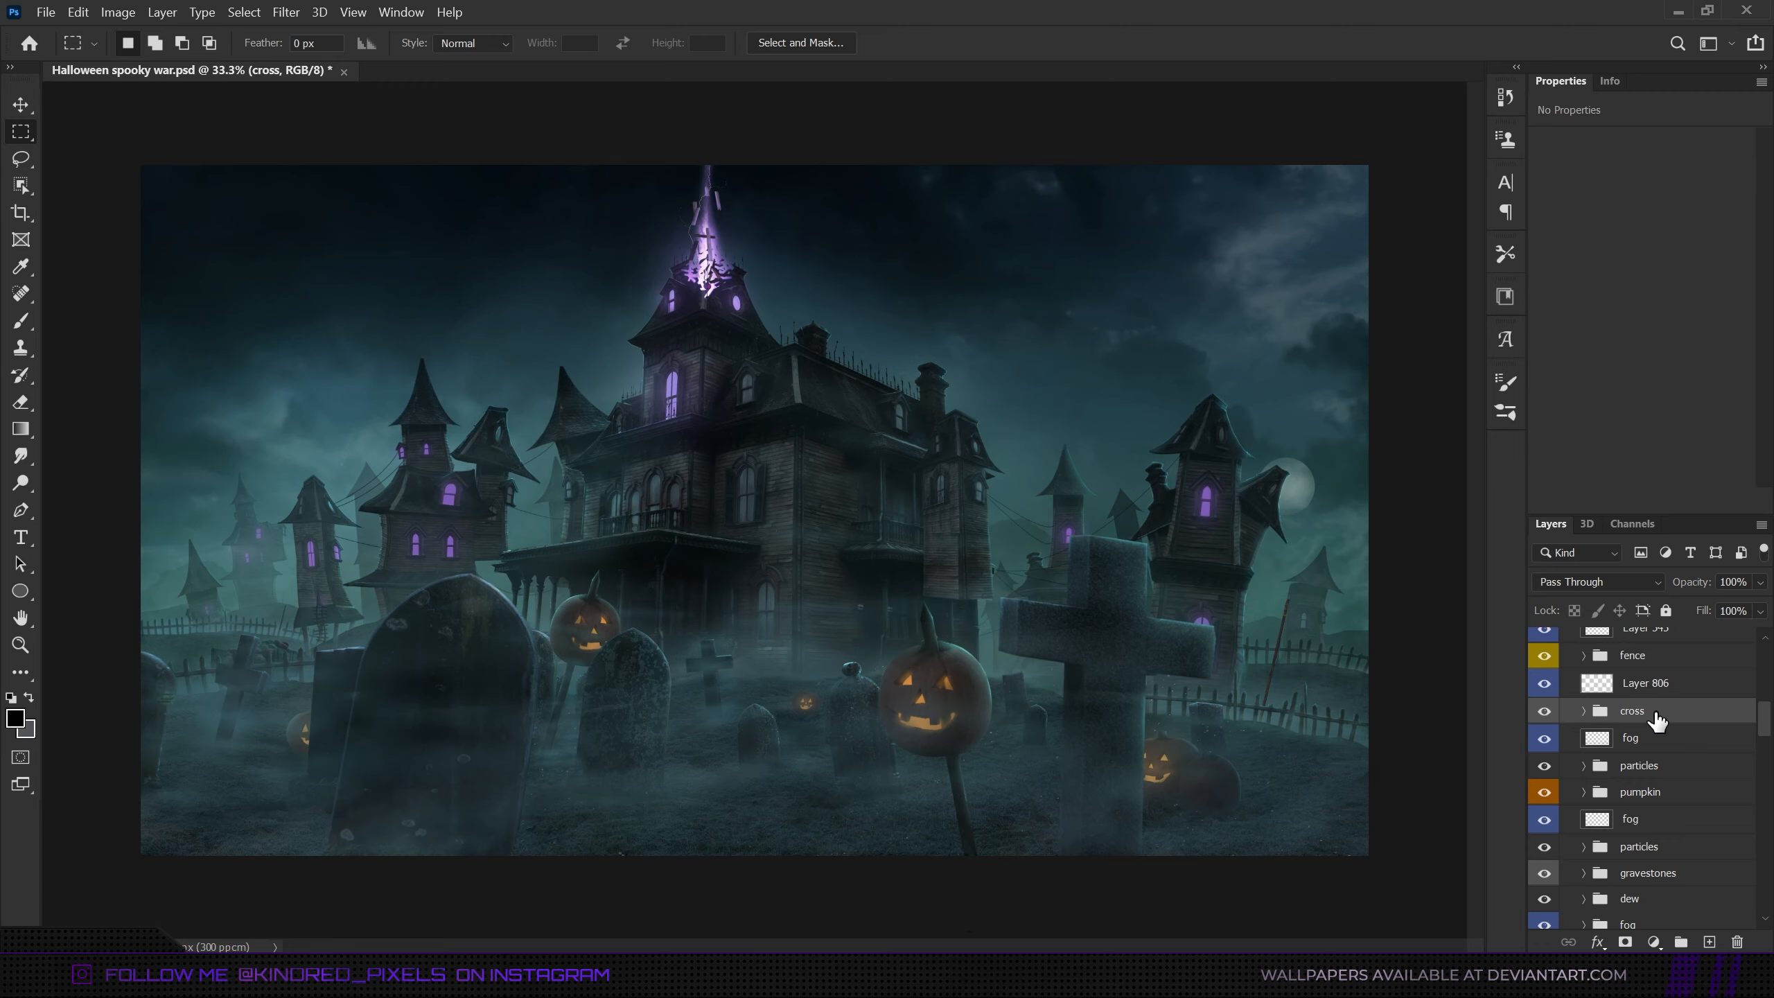
{"action": "scroll", "coordinate": [1657, 720], "scroll_direction": "up", "scroll_amount": 5}
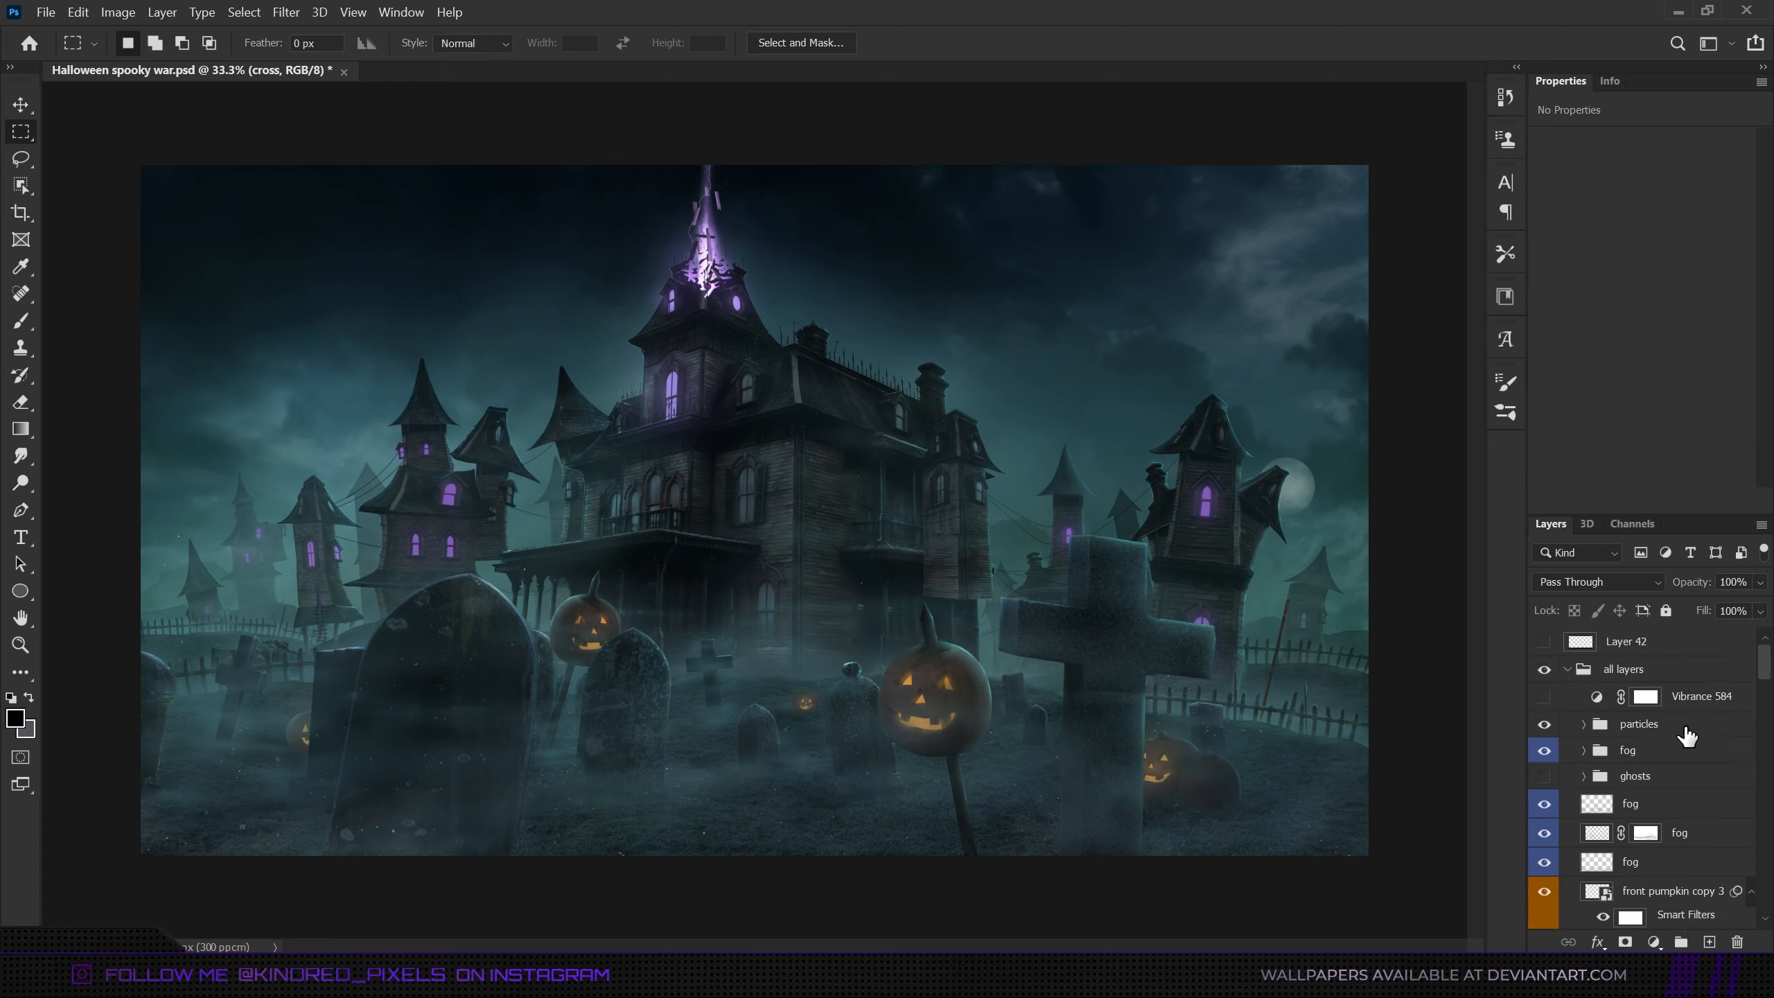
- Make the light, tower and Layer 582 effect layers and the chimney smoke group visible
{"action": "scroll", "coordinate": [1596, 811], "scroll_direction": "down", "scroll_amount": 5}
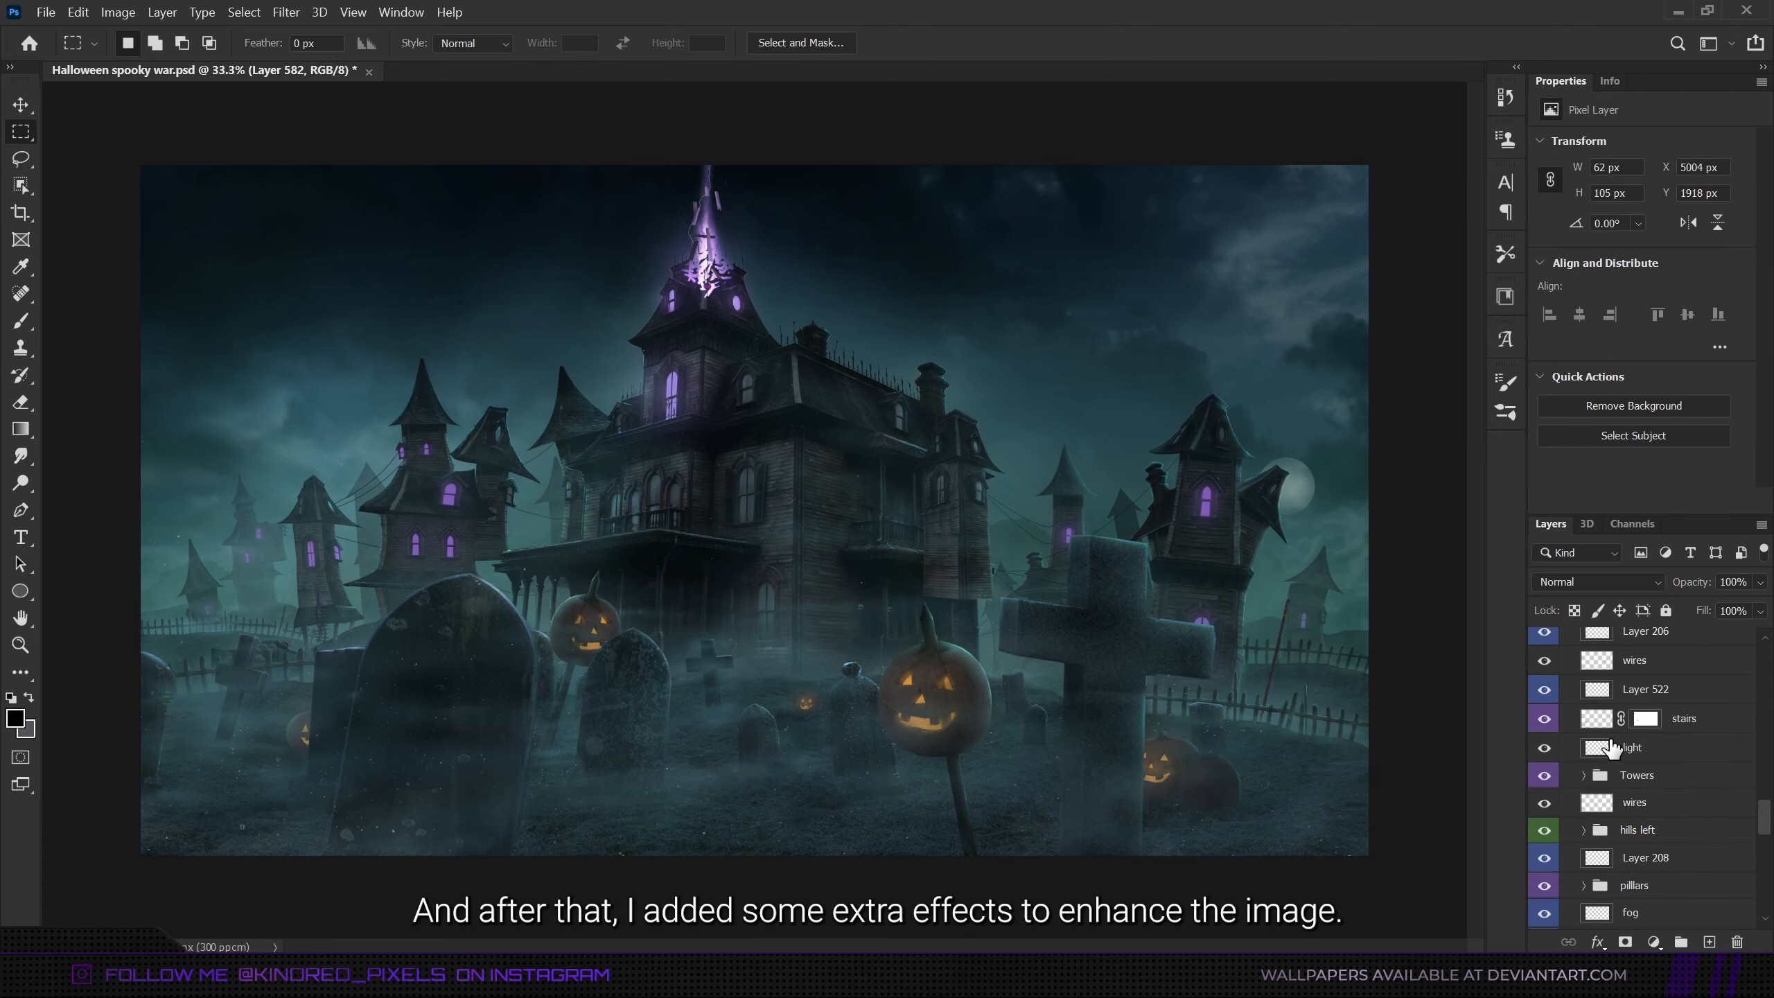
{"action": "left_click", "coordinate": [1608, 745]}
{"action": "scroll", "coordinate": [1658, 731], "scroll_direction": "up", "scroll_amount": 5}
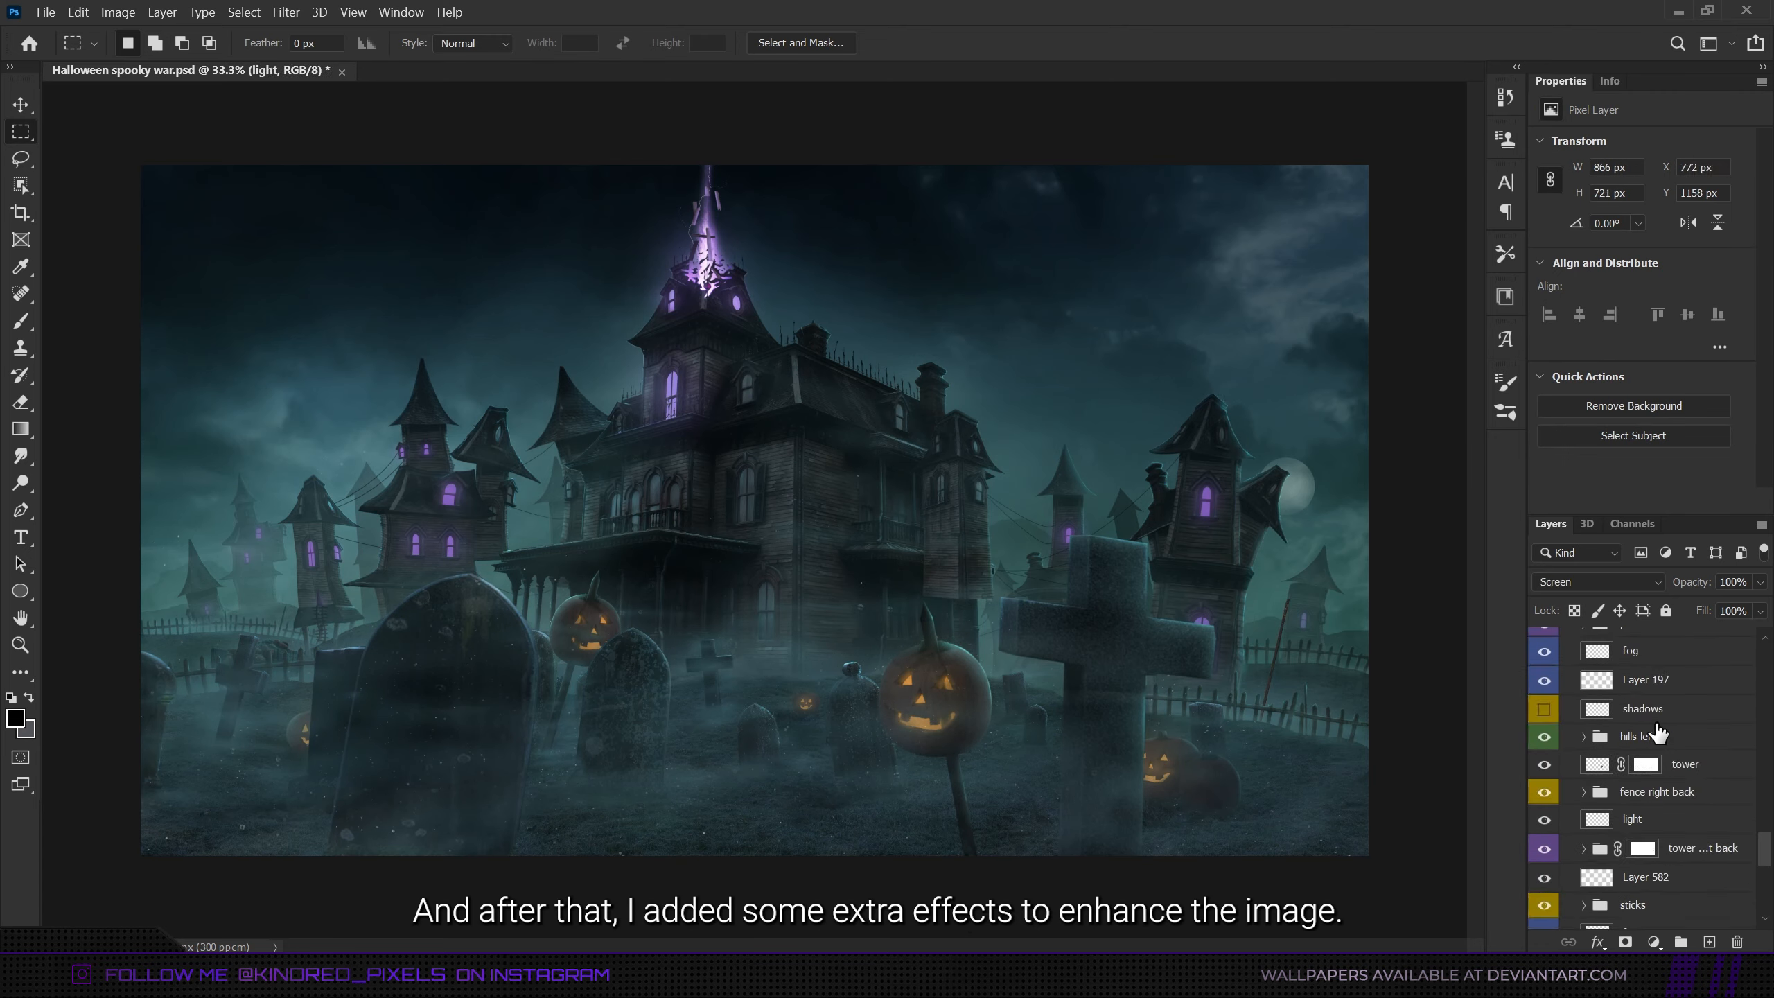
{"action": "left_click", "coordinate": [1682, 774]}
{"action": "scroll", "coordinate": [1676, 790], "scroll_direction": "down", "scroll_amount": 5}
{"action": "left_click", "coordinate": [1644, 809]}
{"action": "scroll", "coordinate": [1634, 832], "scroll_direction": "down", "scroll_amount": 1}
{"action": "left_click", "coordinate": [1676, 727]}
{"action": "scroll", "coordinate": [1695, 733], "scroll_direction": "up", "scroll_amount": 10}
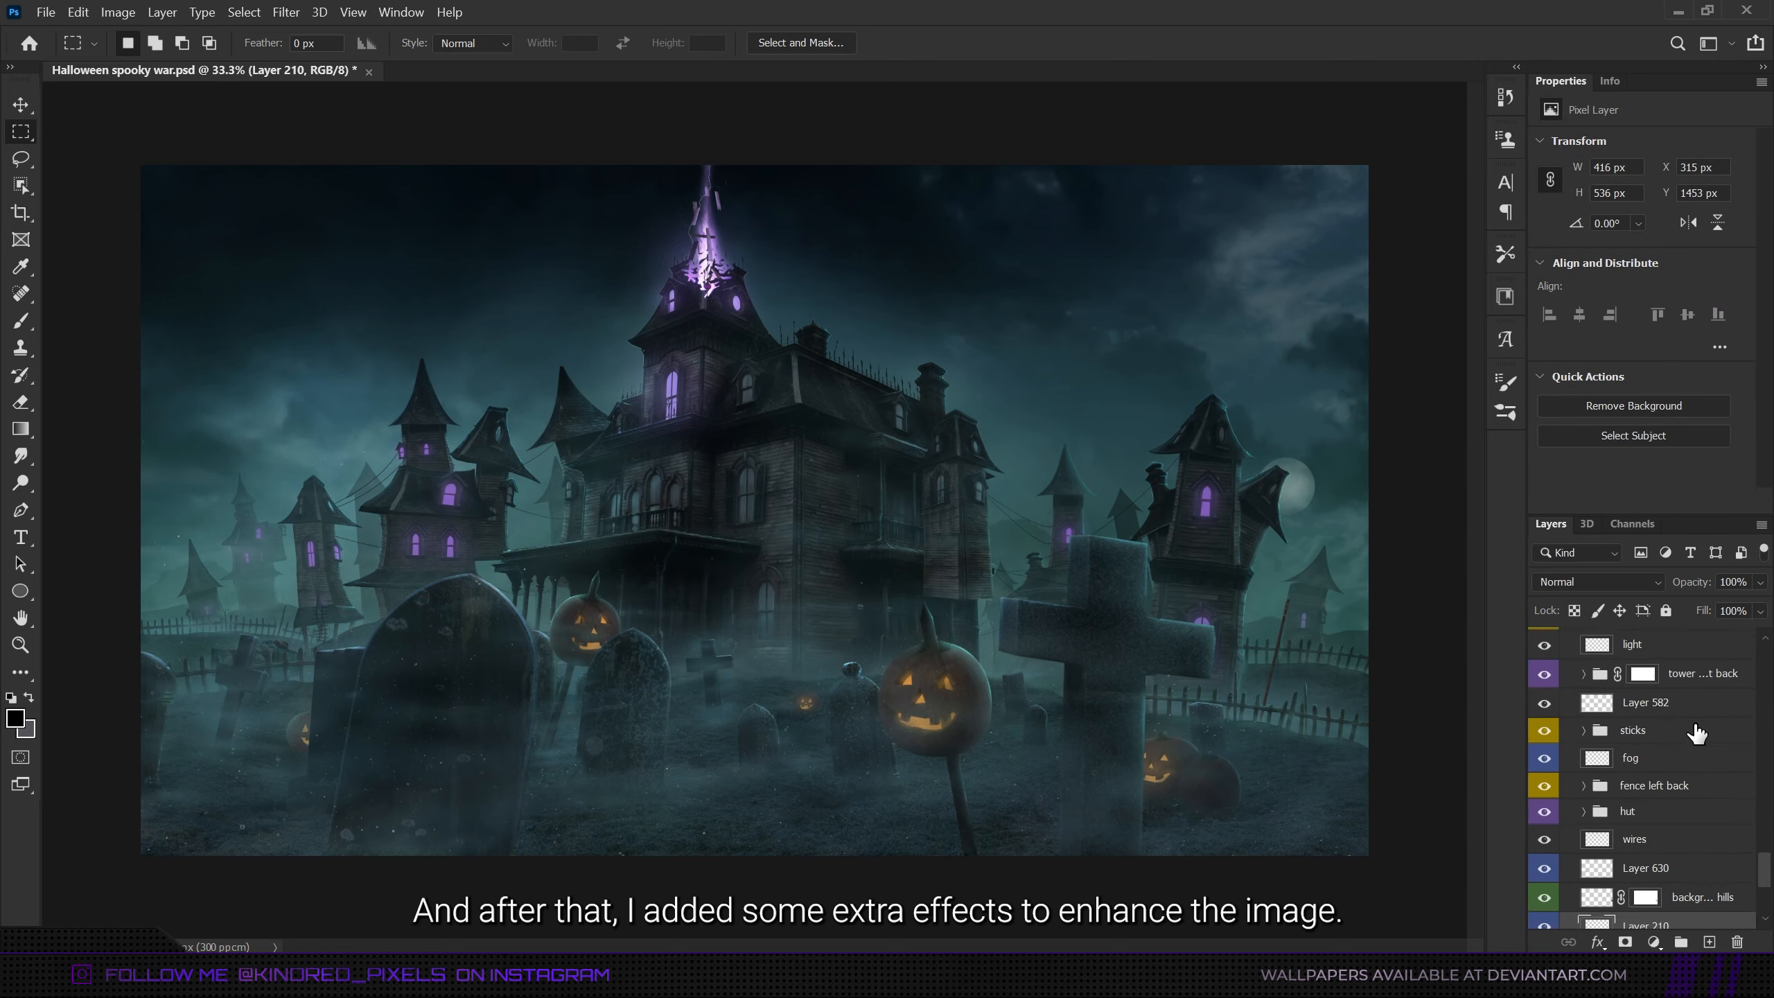
{"action": "left_click", "coordinate": [1697, 727]}
{"action": "scroll", "coordinate": [1690, 732], "scroll_direction": "up", "scroll_amount": 10}
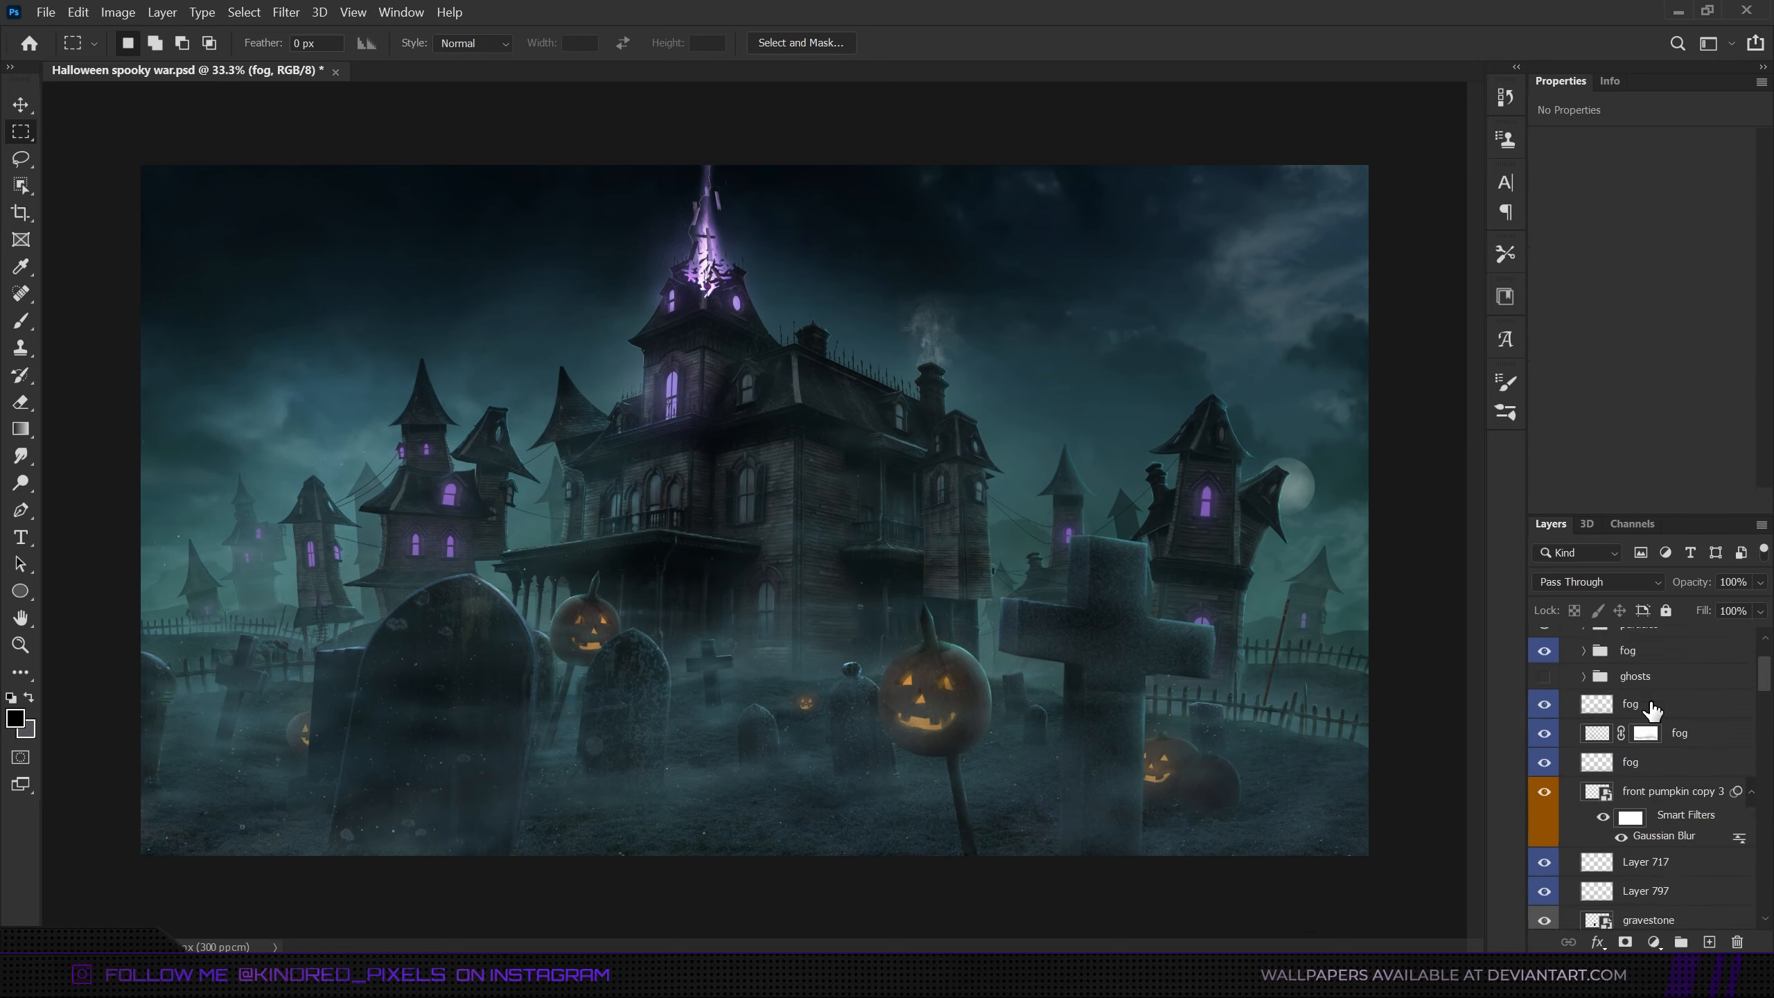
- Make the ghosts group visible, expand it to inspect the blend mode and opacity of Group 21, and collapse it again
{"action": "left_click", "coordinate": [1665, 727]}
{"action": "left_click", "coordinate": [1636, 776]}
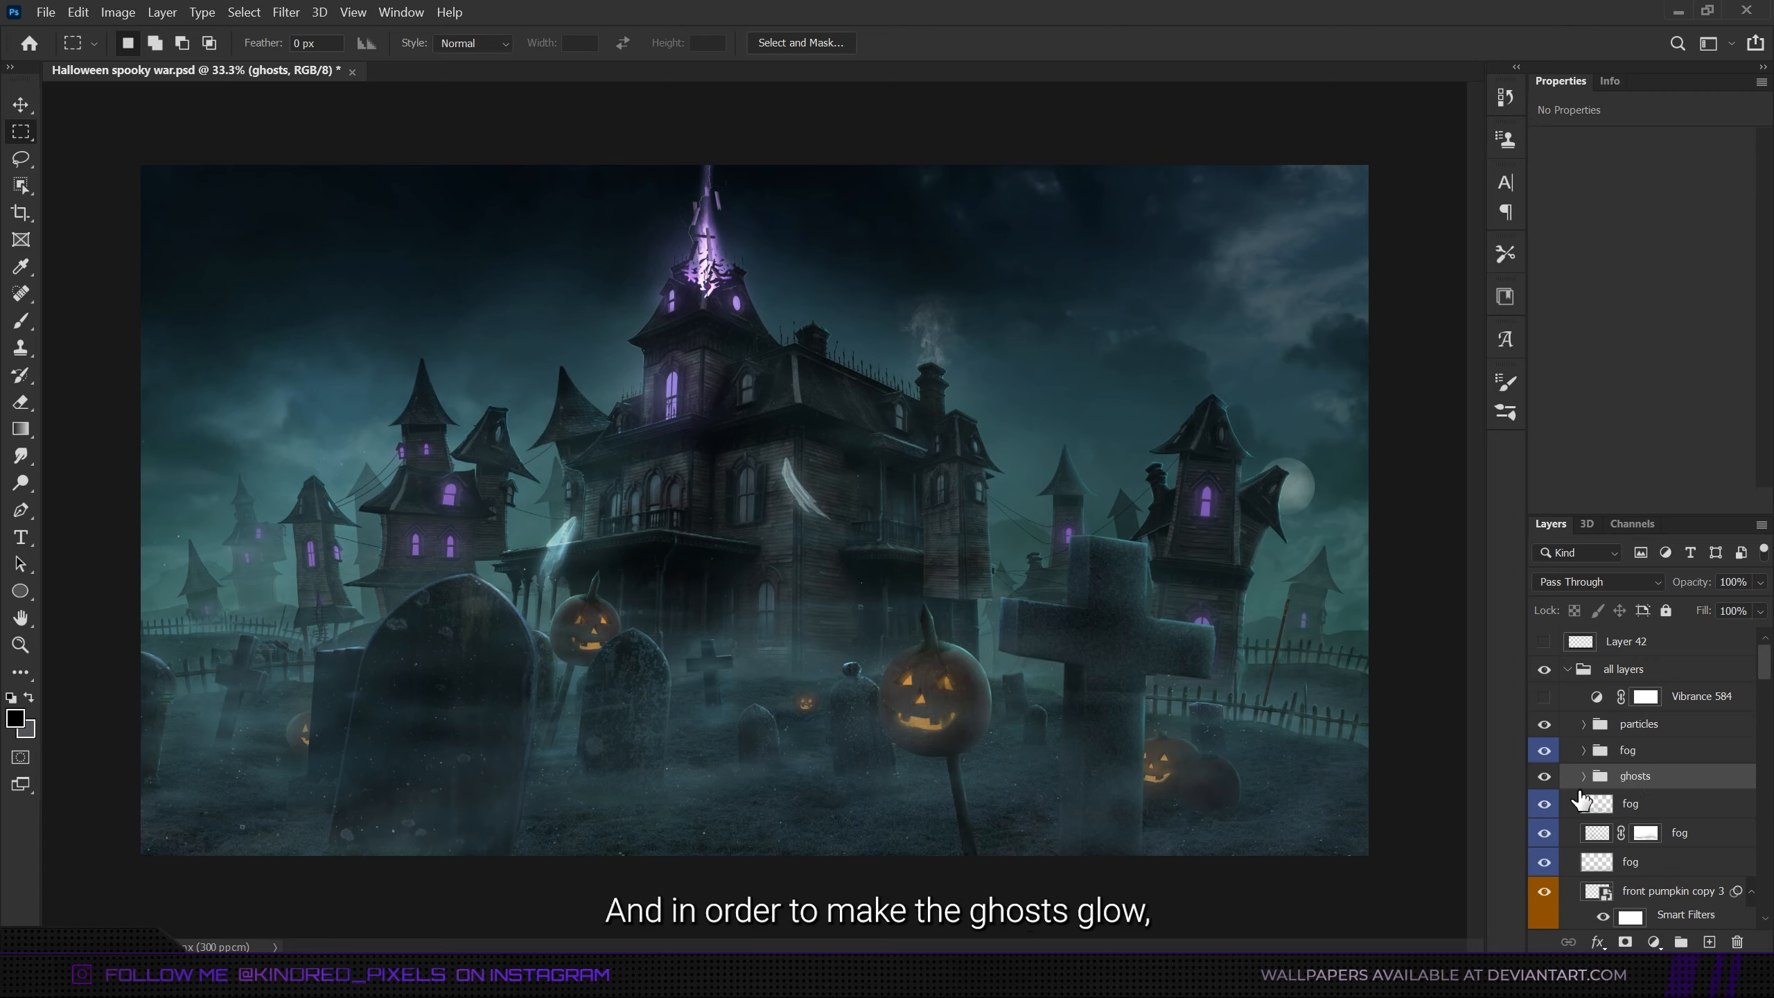
{"action": "left_click", "coordinate": [1584, 776]}
{"action": "left_click", "coordinate": [1653, 884]}
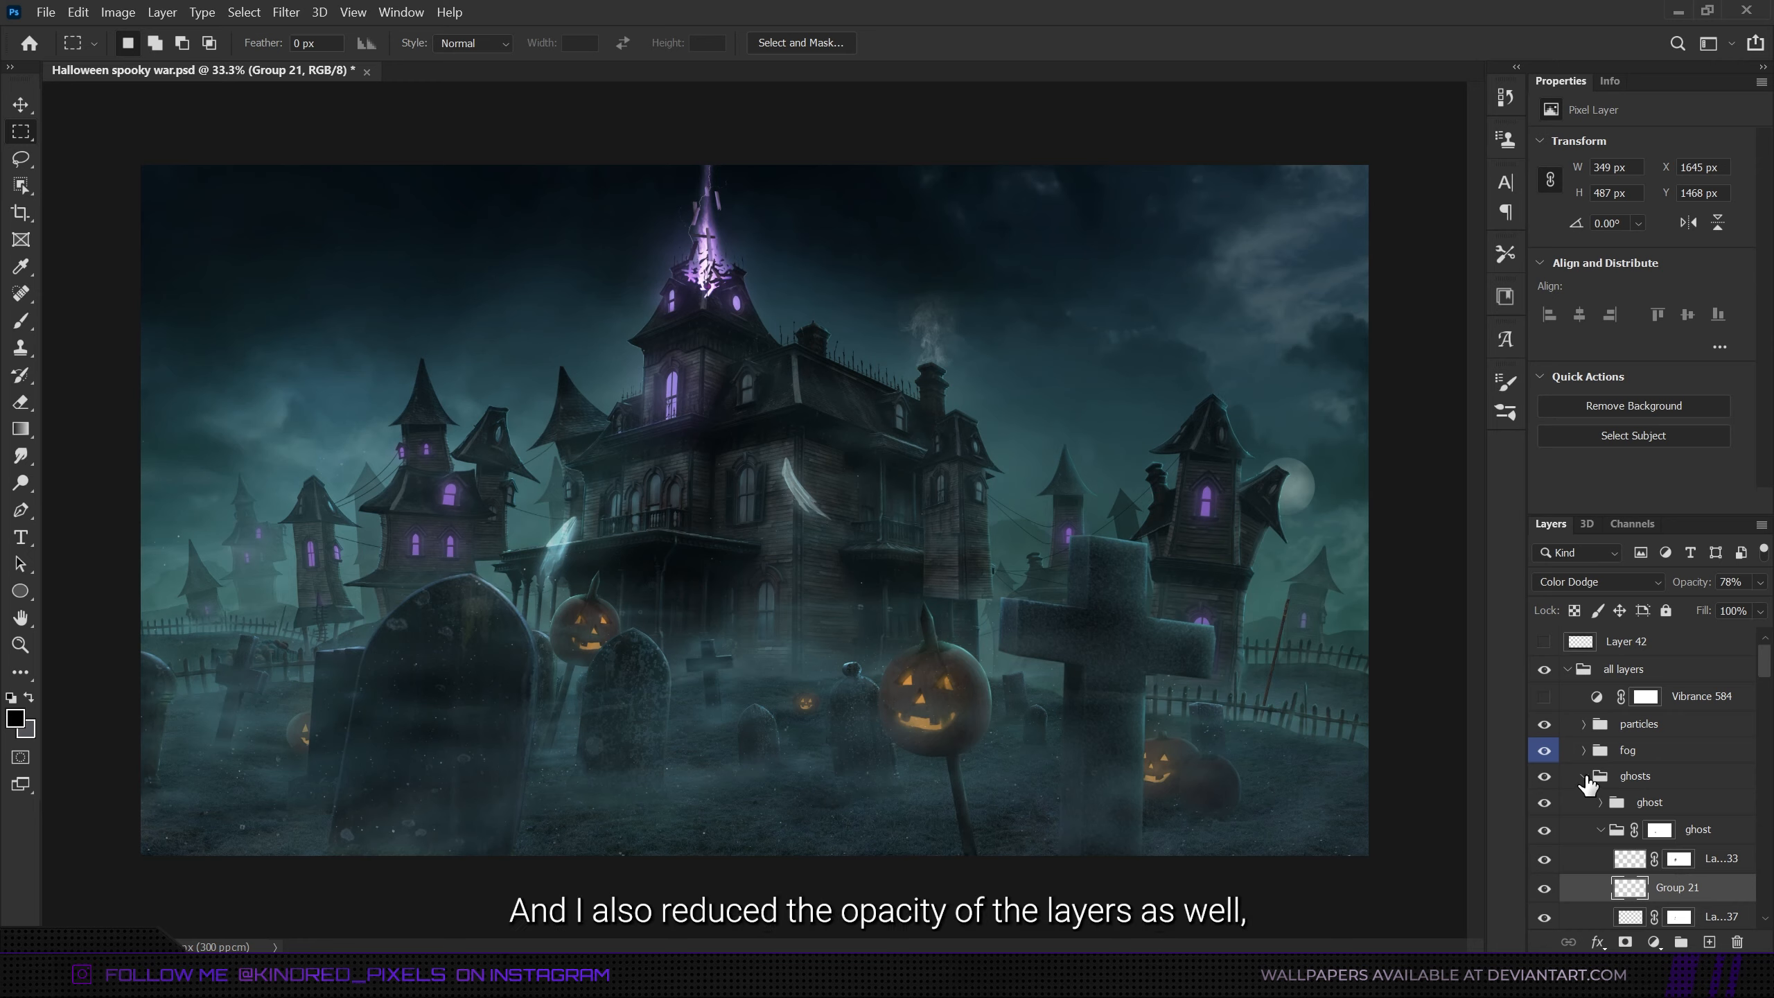
{"action": "left_click", "coordinate": [1584, 776]}
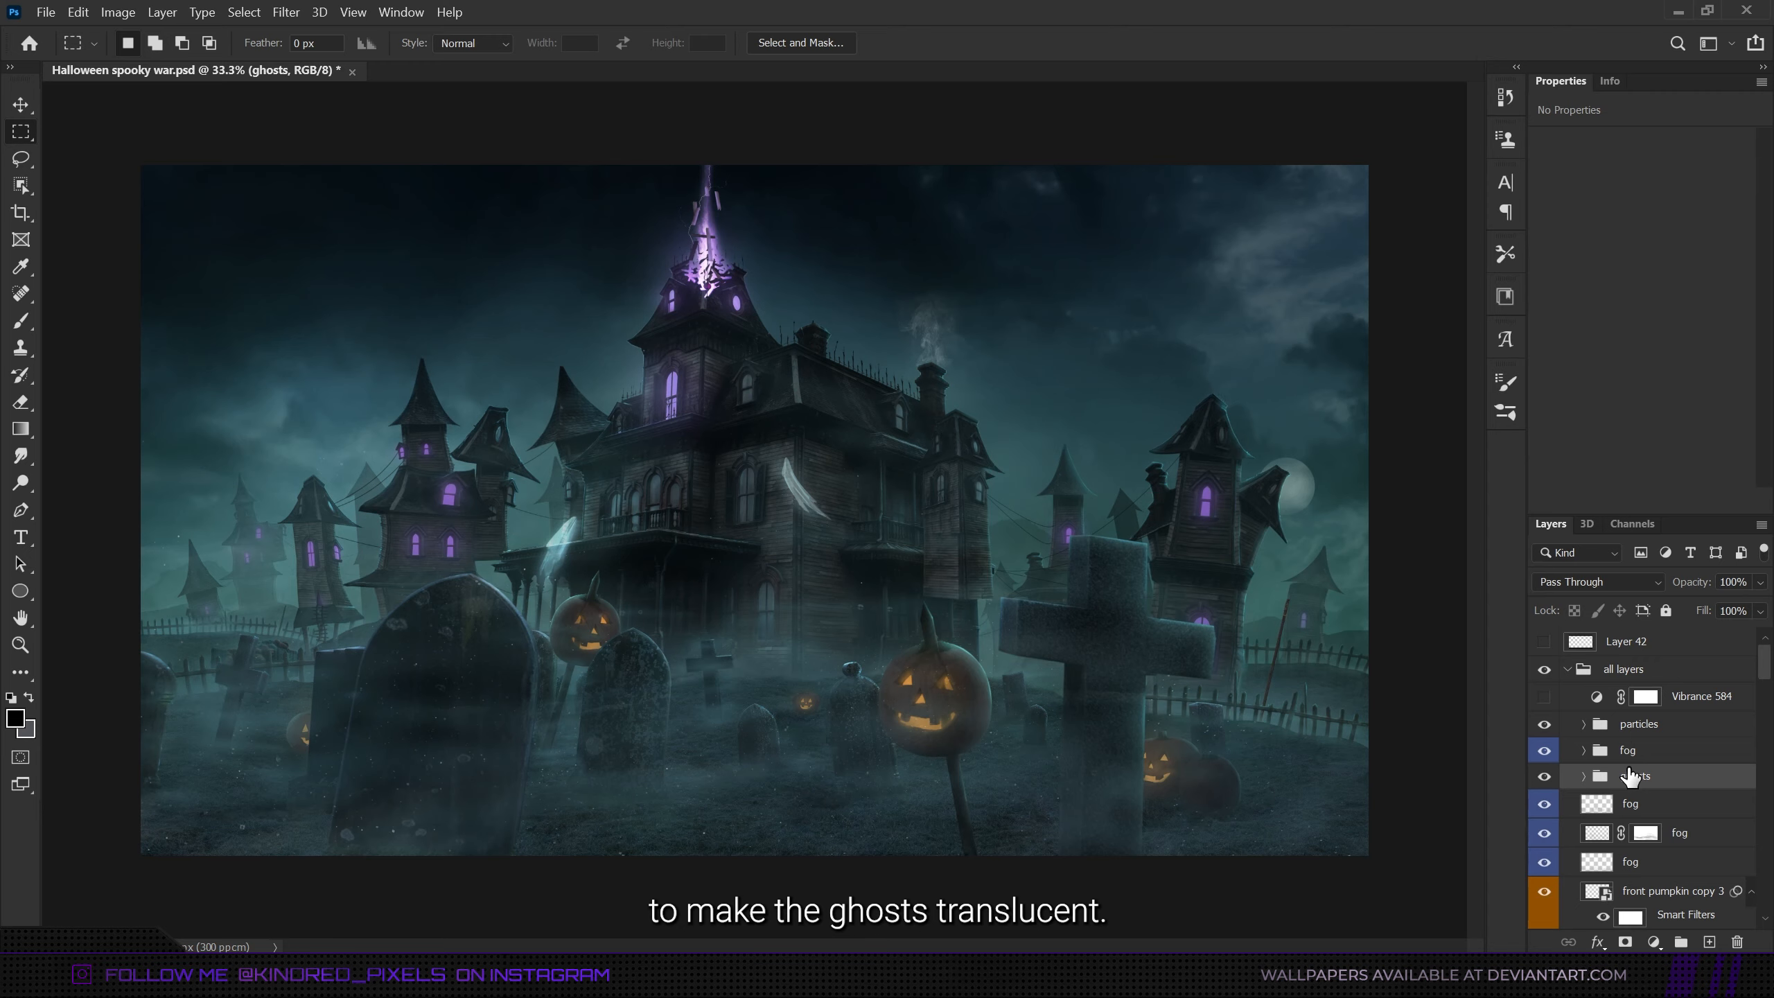
- Move the Vibrance 584 adjustment layer above the all layers group and make it visible
{"action": "left_click_drag", "start_coordinate": [1697, 695], "coordinate": [1558, 676]}
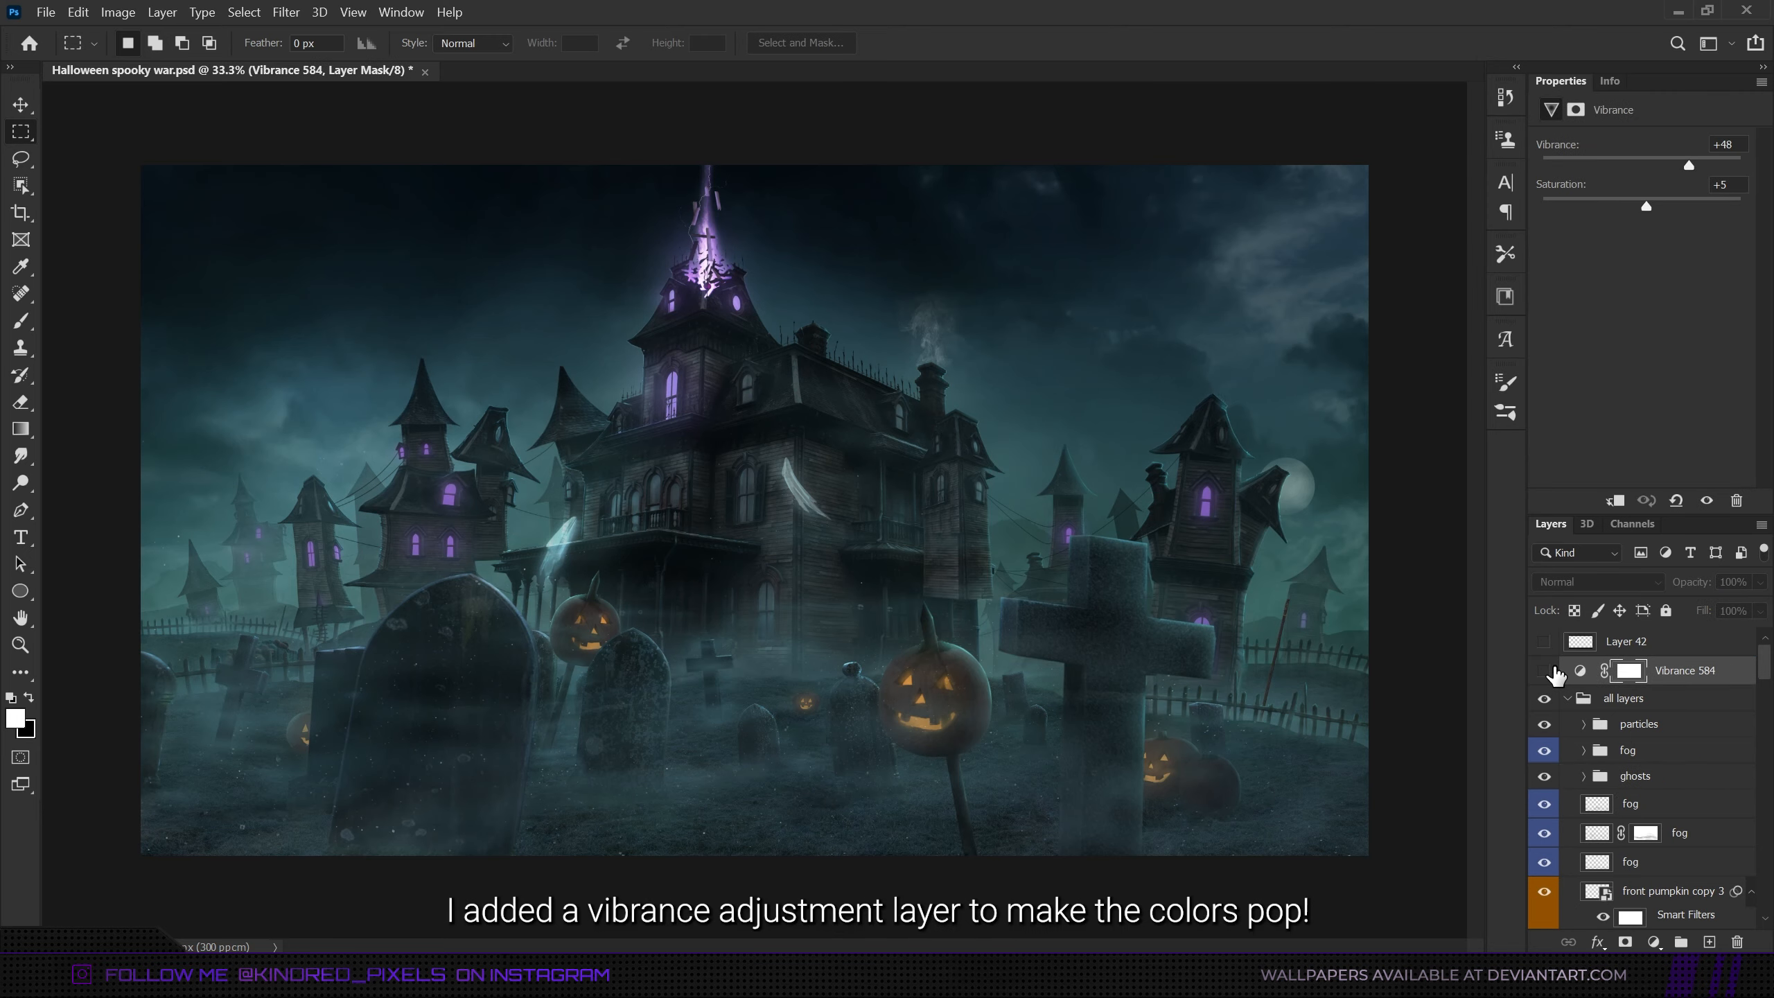
{"action": "left_click", "coordinate": [1543, 672]}
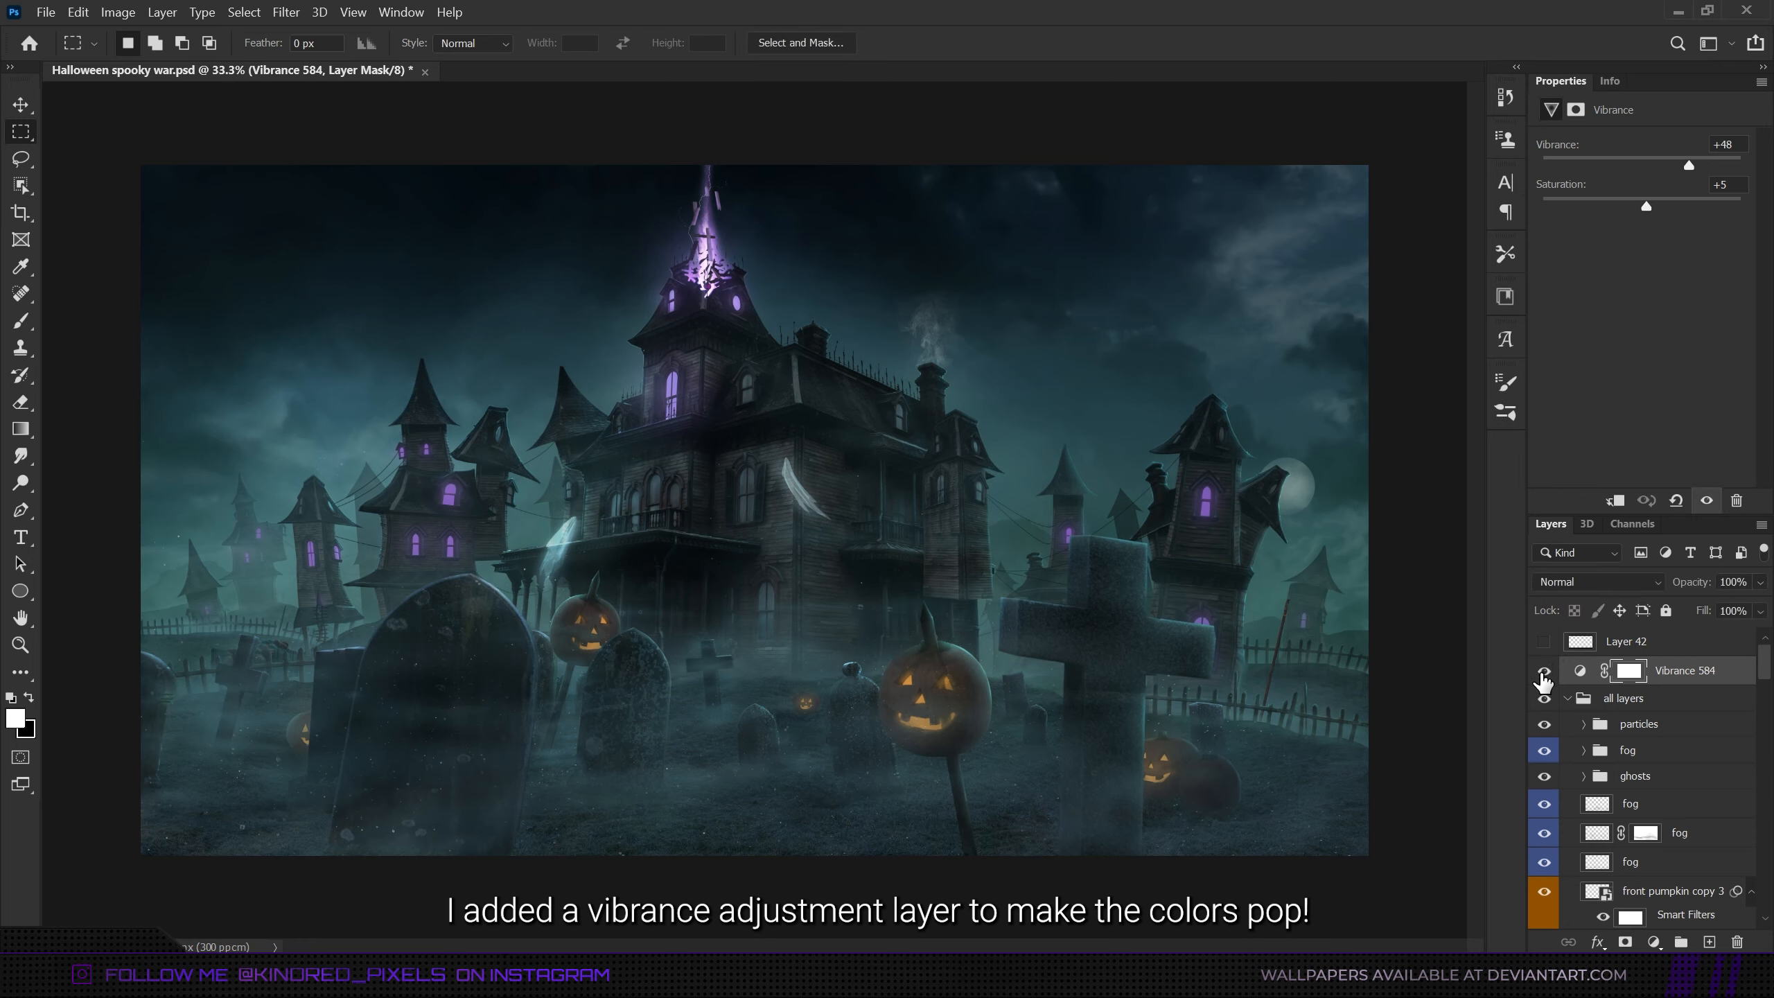